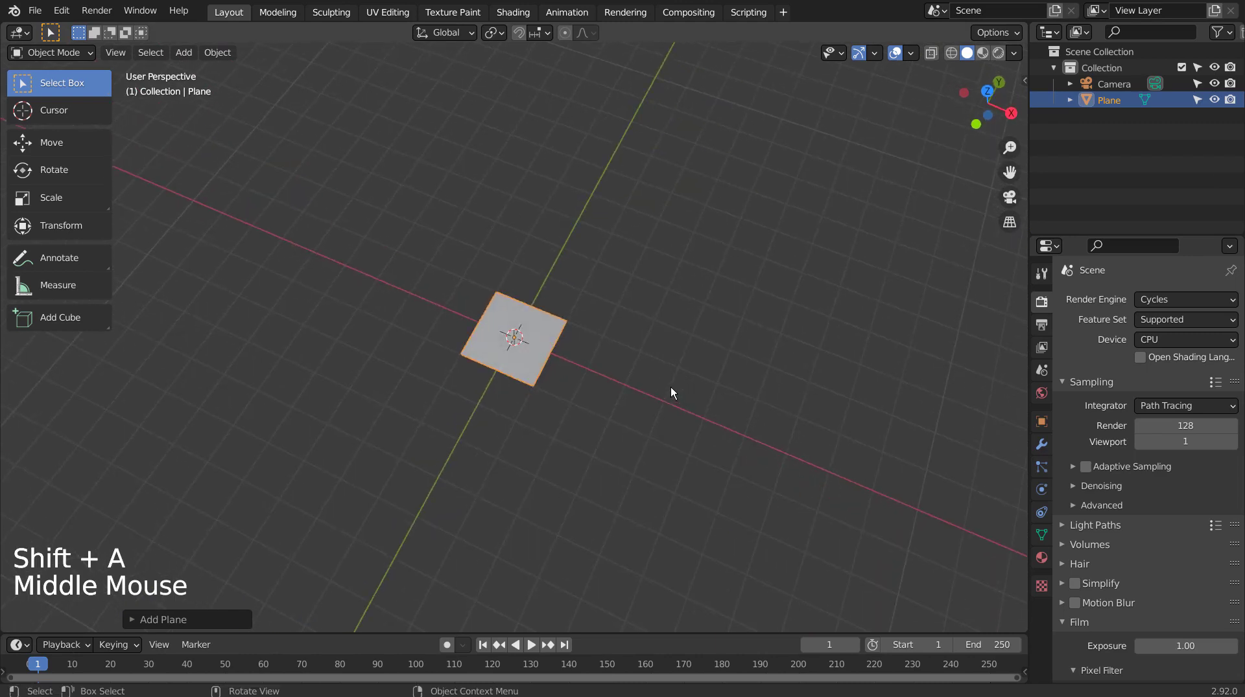
Subdivide the whole plane with 5 cuts.
scroll(670, 393, up, 5)
key(Tab)
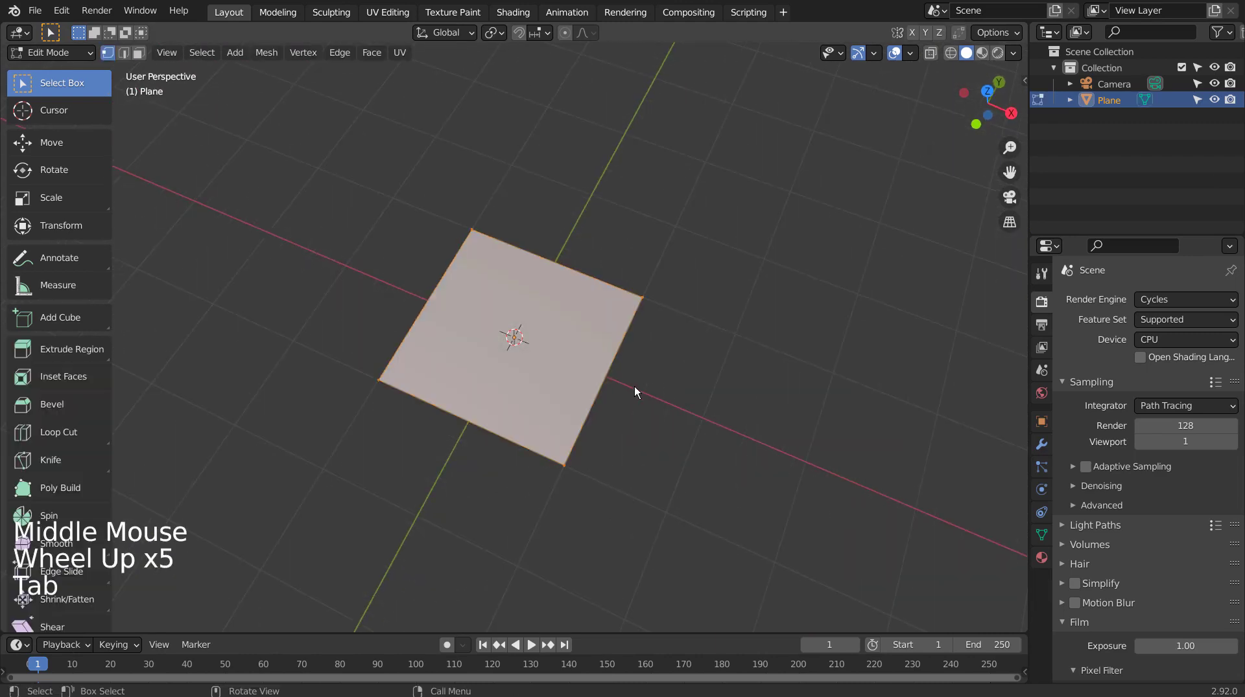
right_click(572, 365)
click(572, 365)
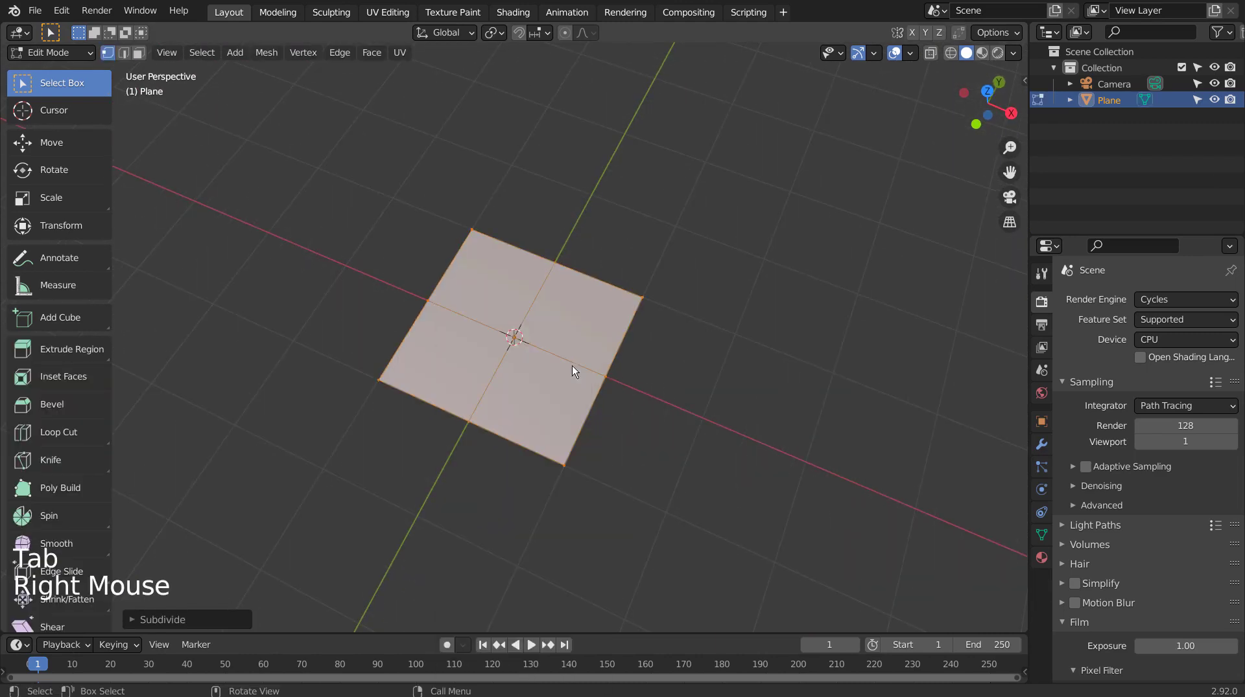
click(229, 619)
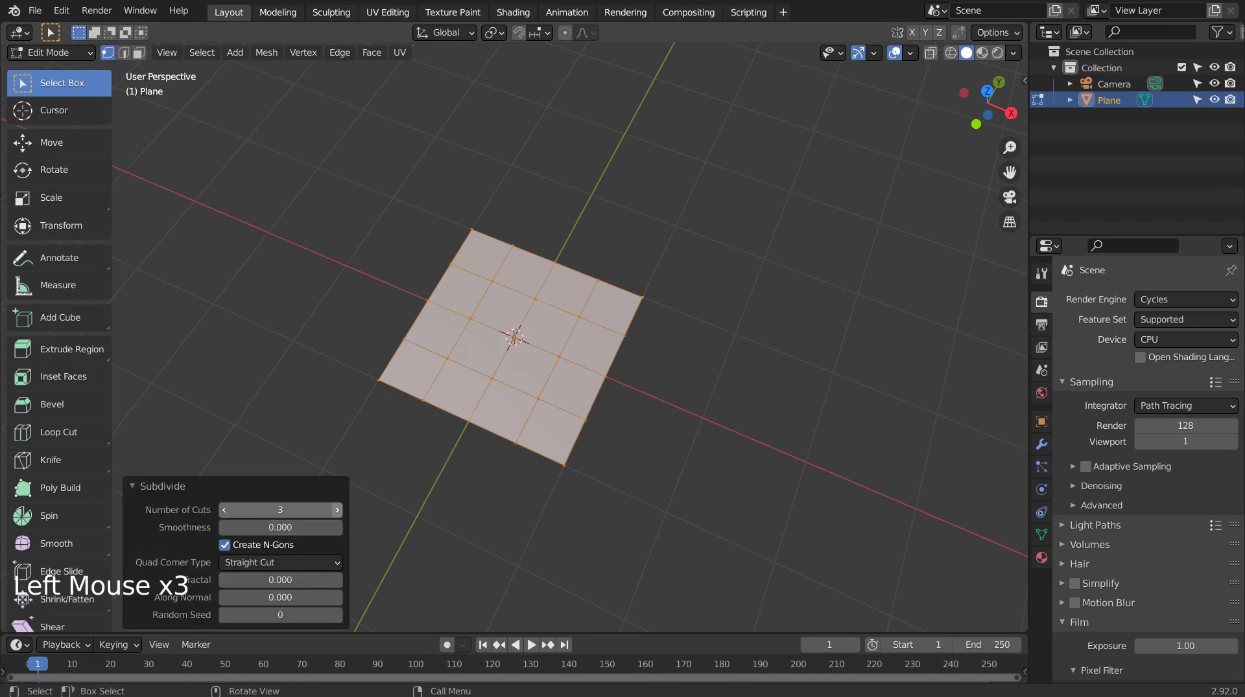
click(337, 510)
click(336, 510)
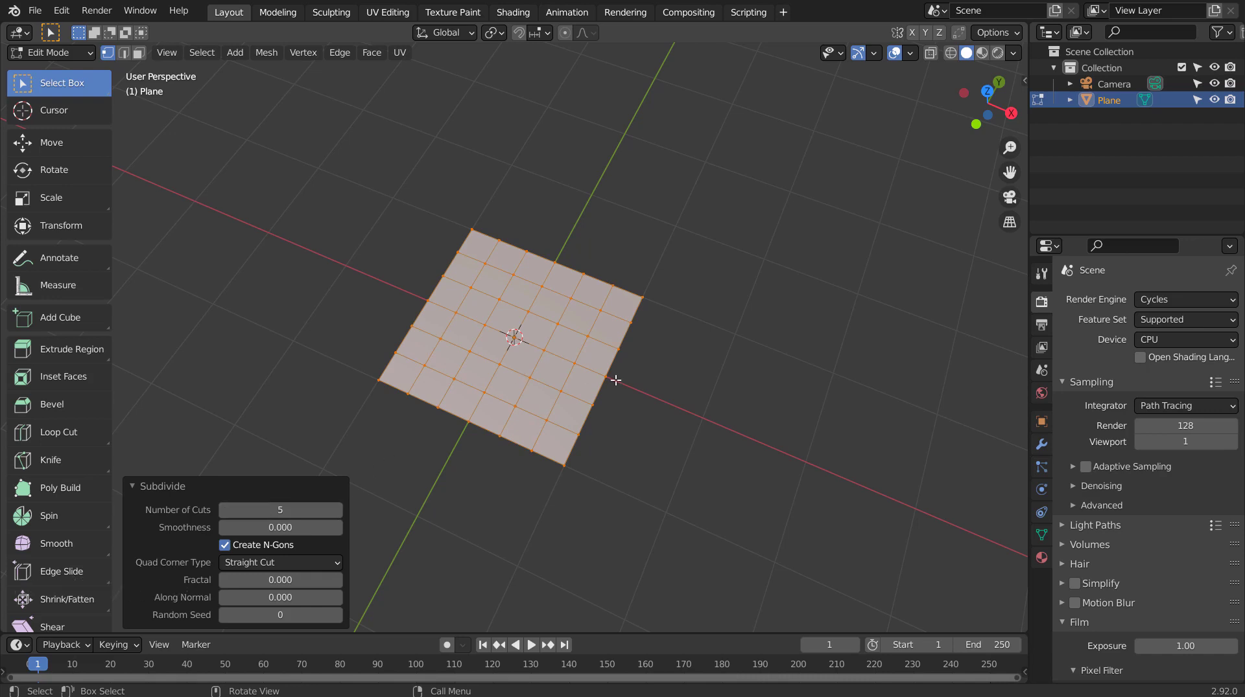
Apply Checker Deselect to the plane's faces and delete the faces that stay selected.
middle_drag(803, 467, 776, 425)
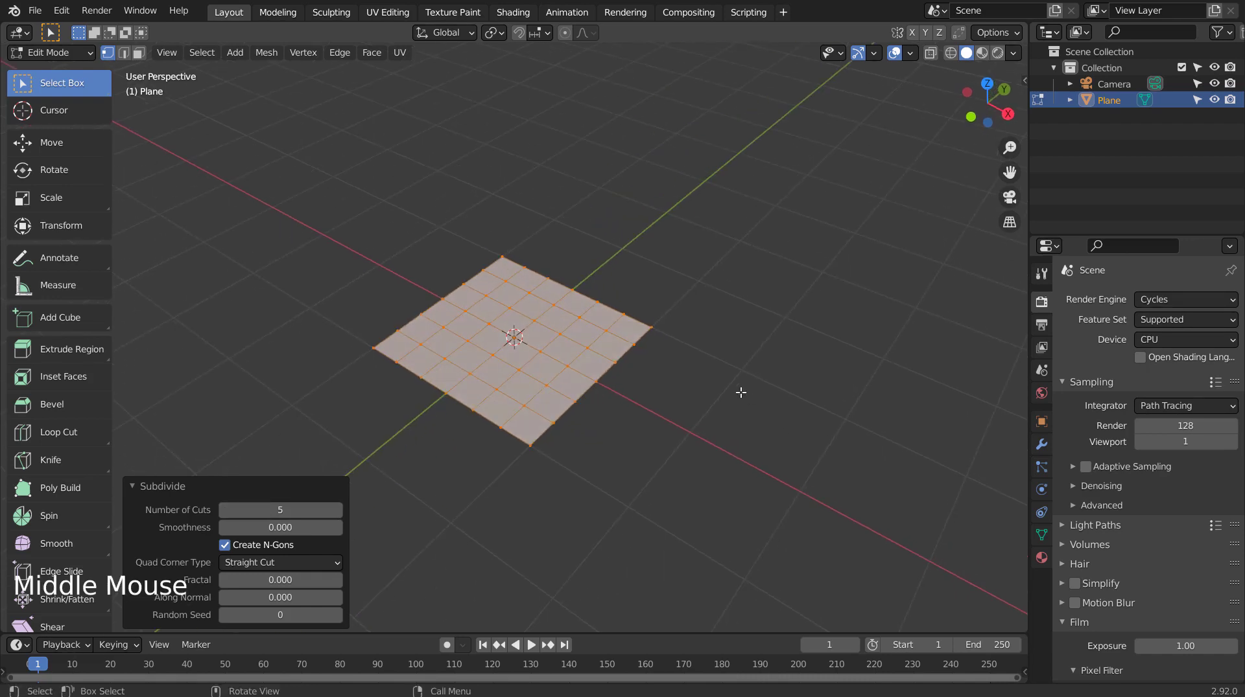
key(3)
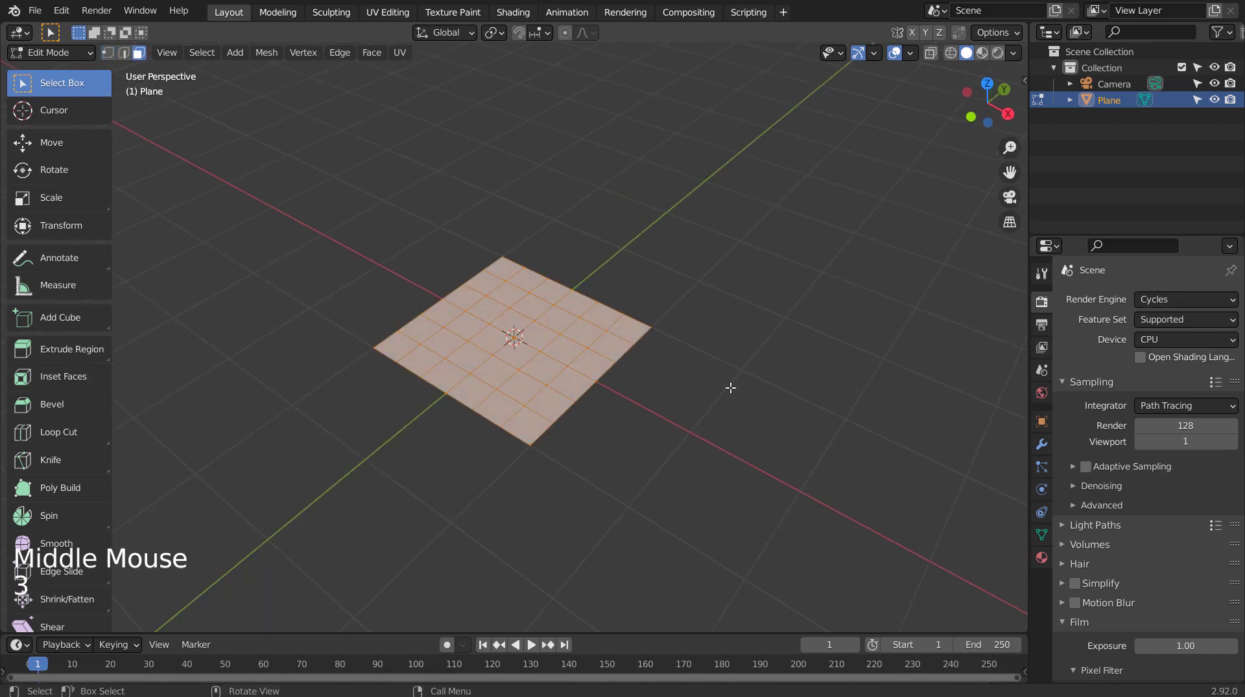
click(198, 56)
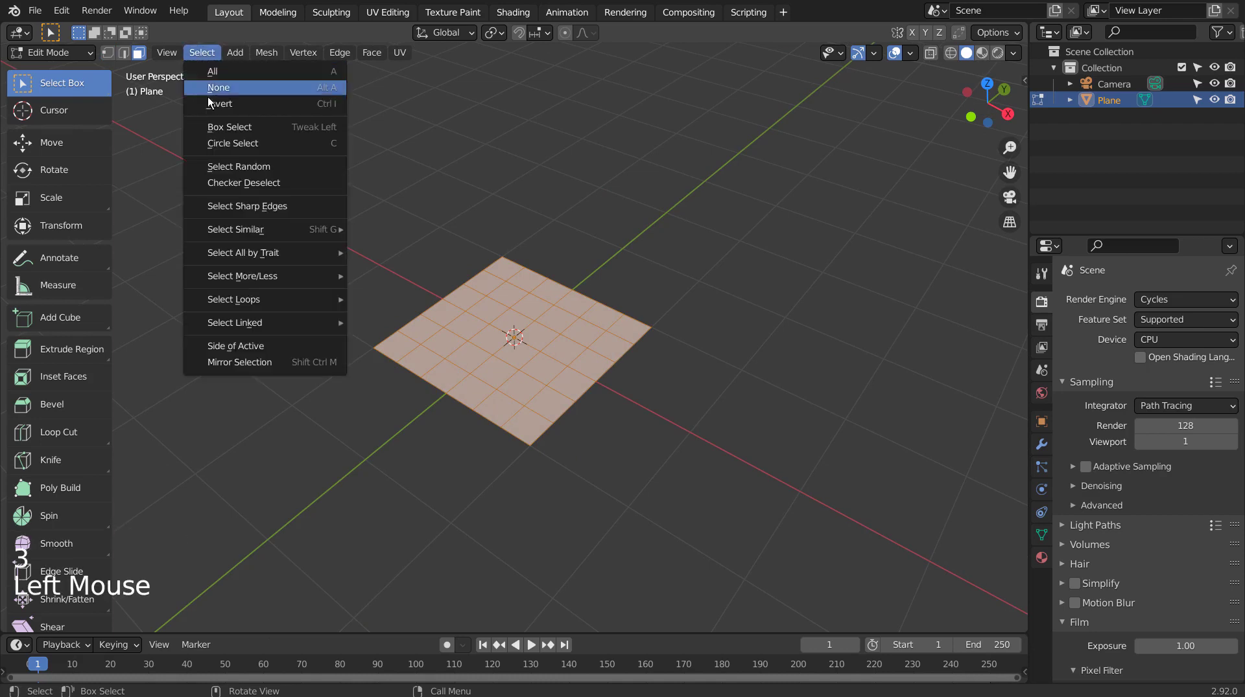
click(311, 184)
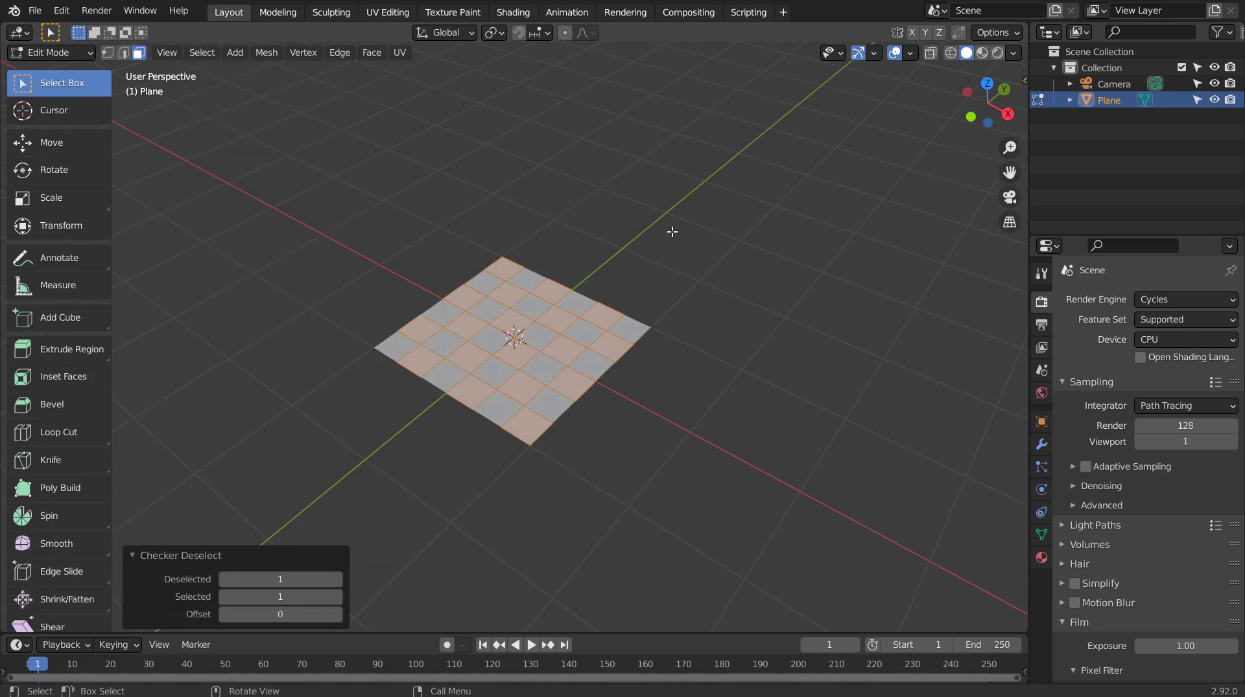
key(x)
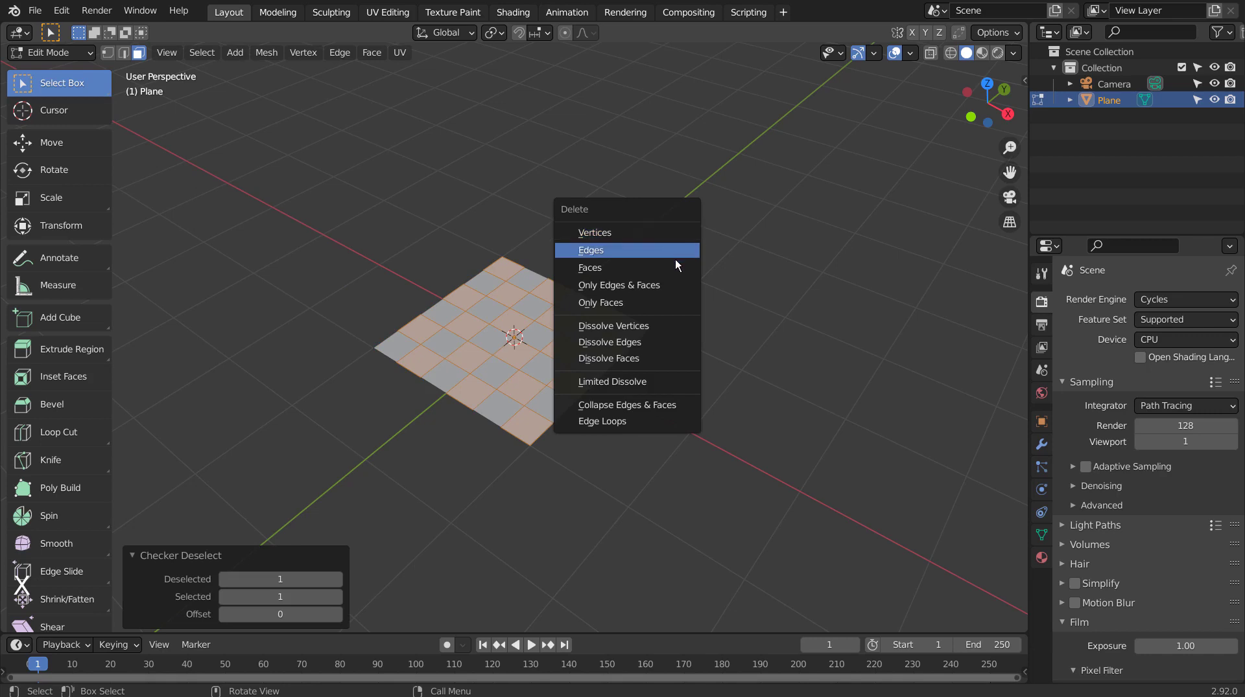
click(674, 264)
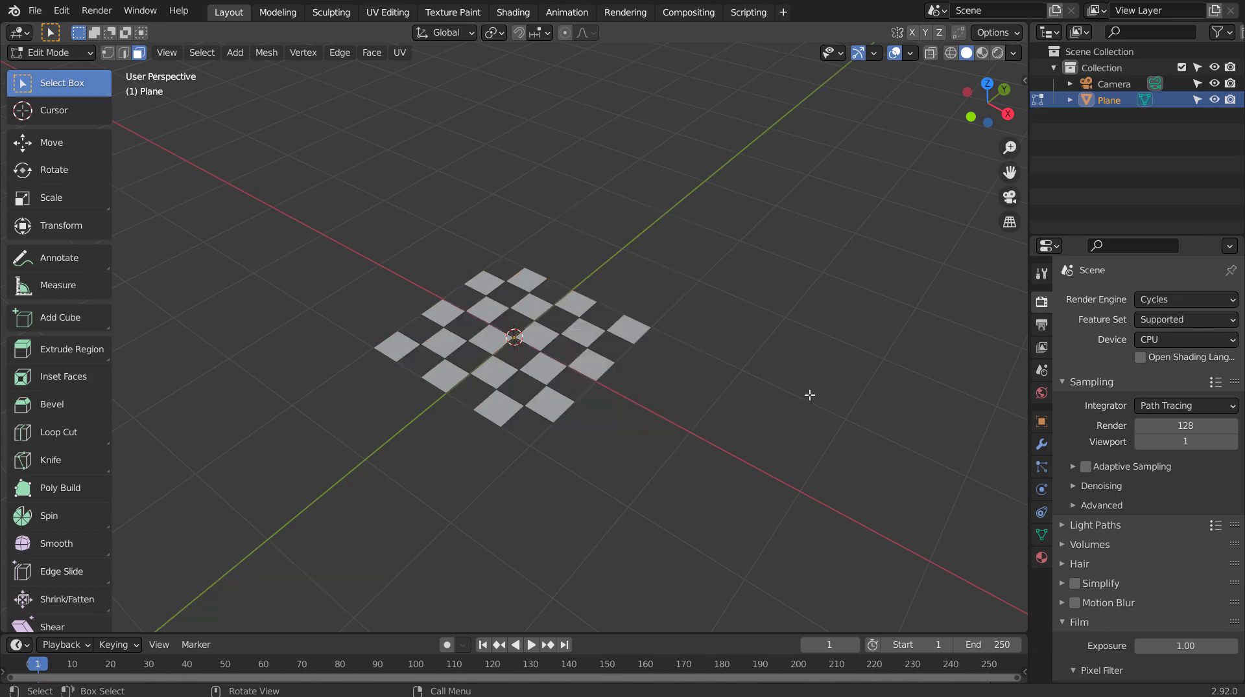
Extrude all remaining checkerboard faces upward into short blocks and return to Object Mode.
key(Tab)
key(Tab)
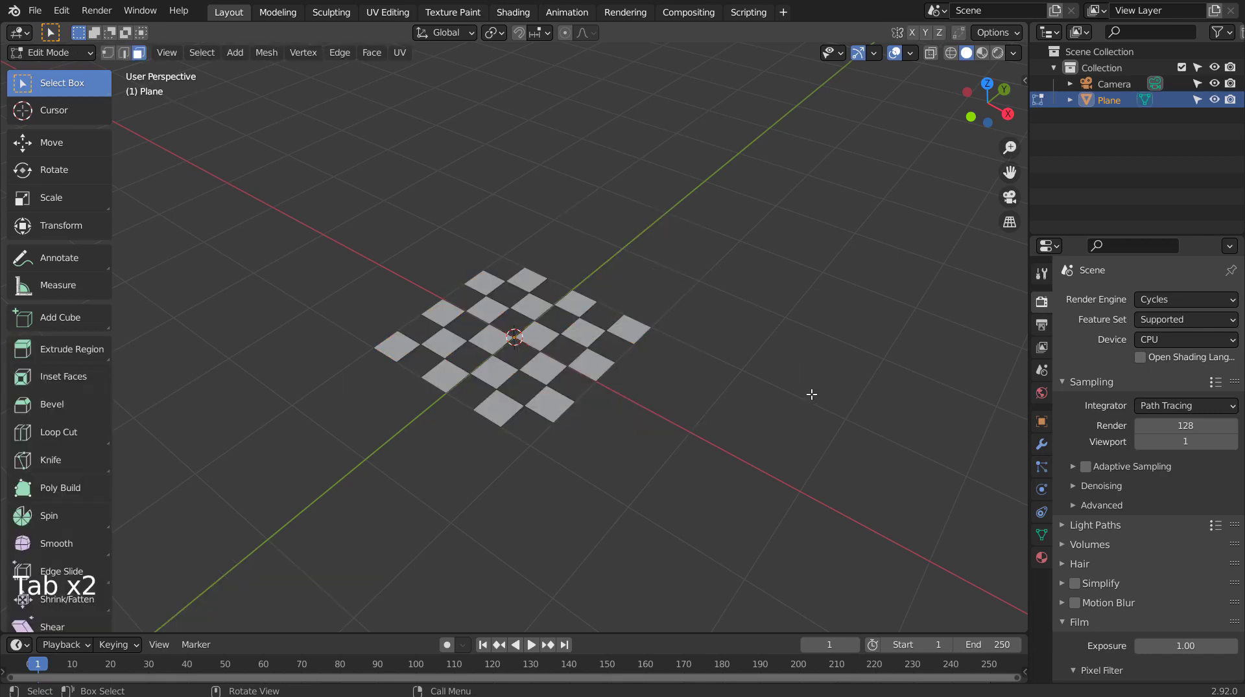
key(a)
middle_drag(811, 395, 812, 347)
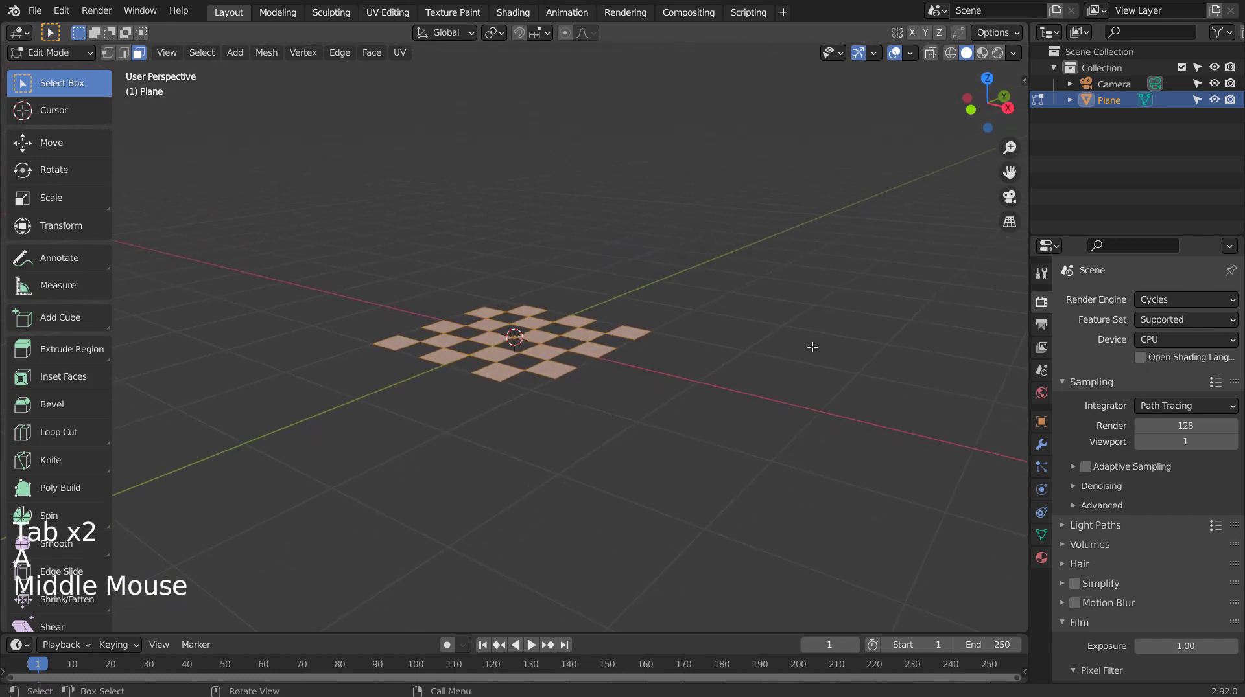
key(e)
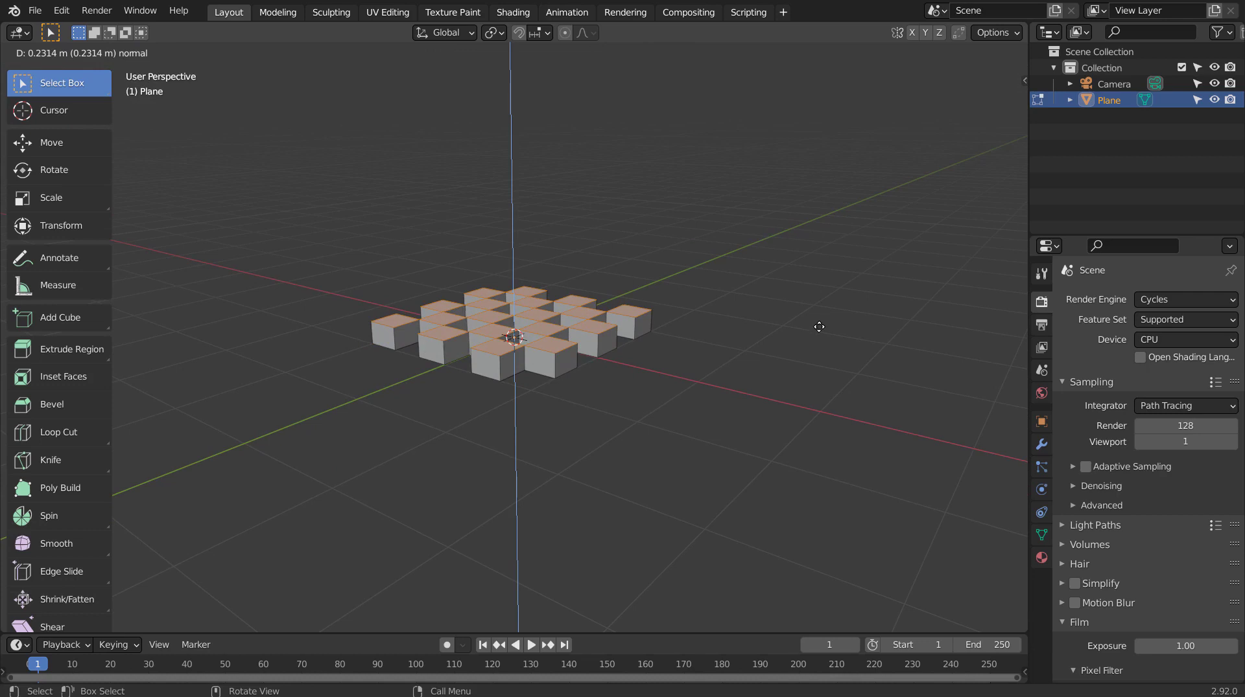
click(816, 331)
key(Tab)
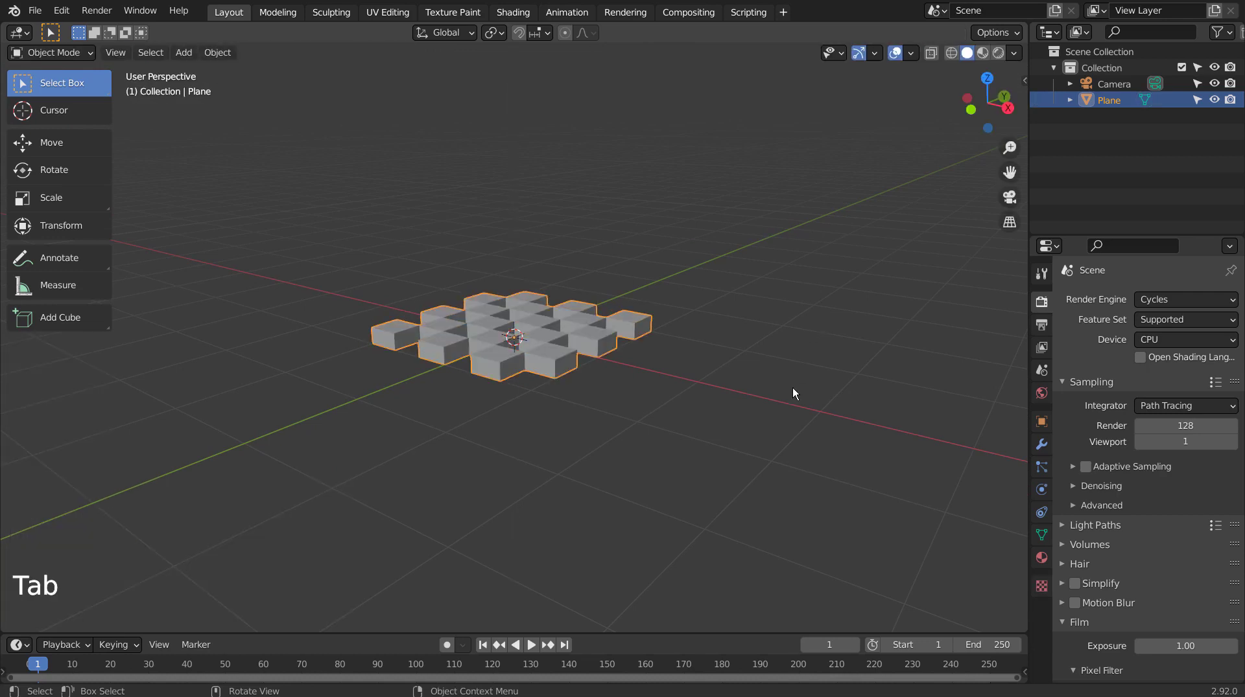
Rotate the checkered grid 90° around the X axis so it stands upright.
text(r)
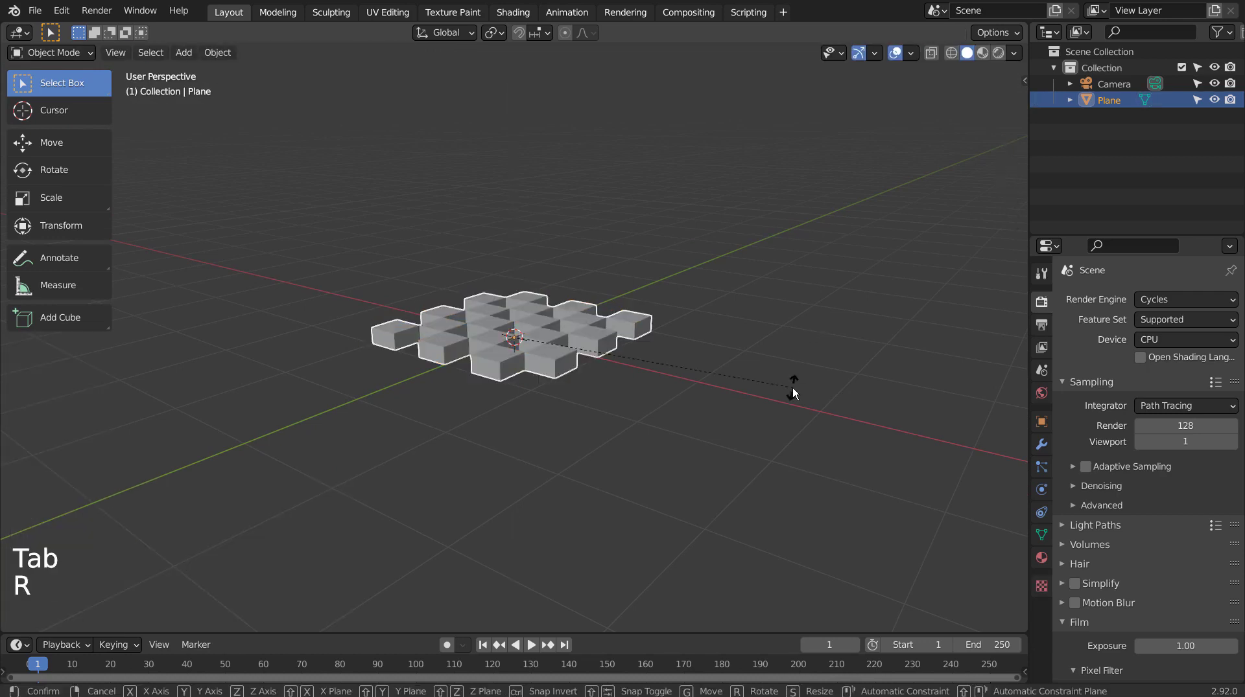
text(x90)
key(Return)
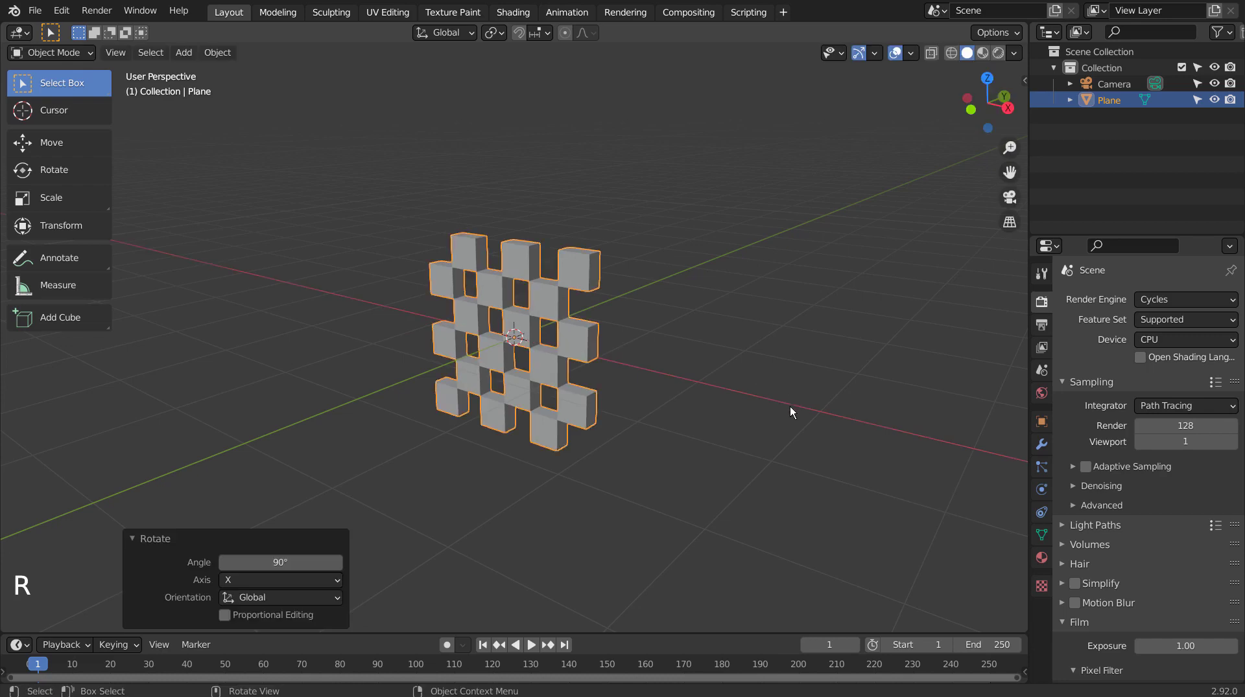
Add a 2 m cube mesh at the world origin.
middle_drag(789, 407, 600, 476)
key(shift+a)
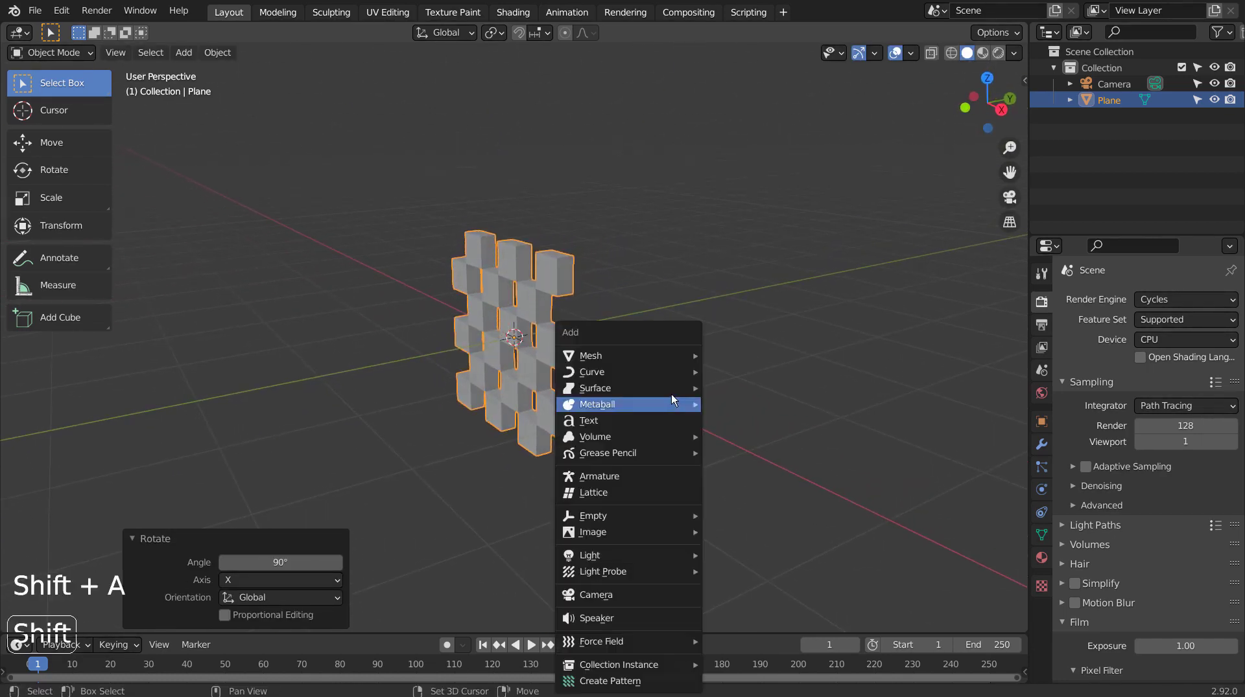
mouse_move(663, 358)
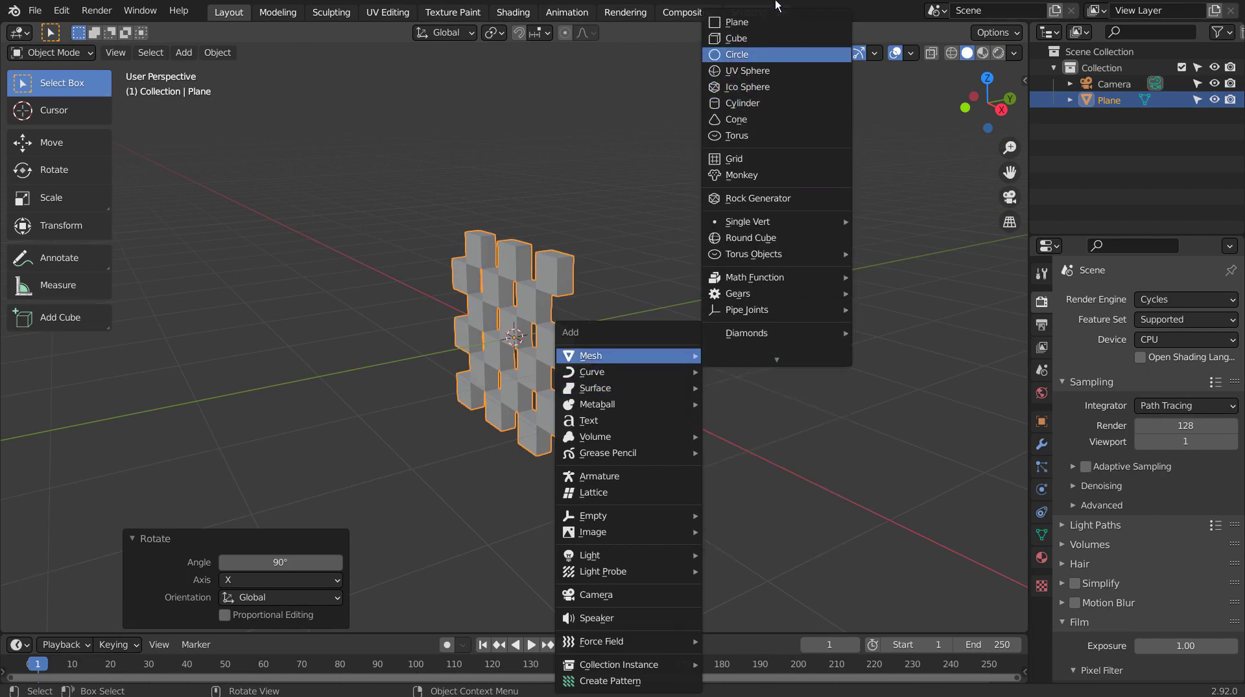
click(771, 39)
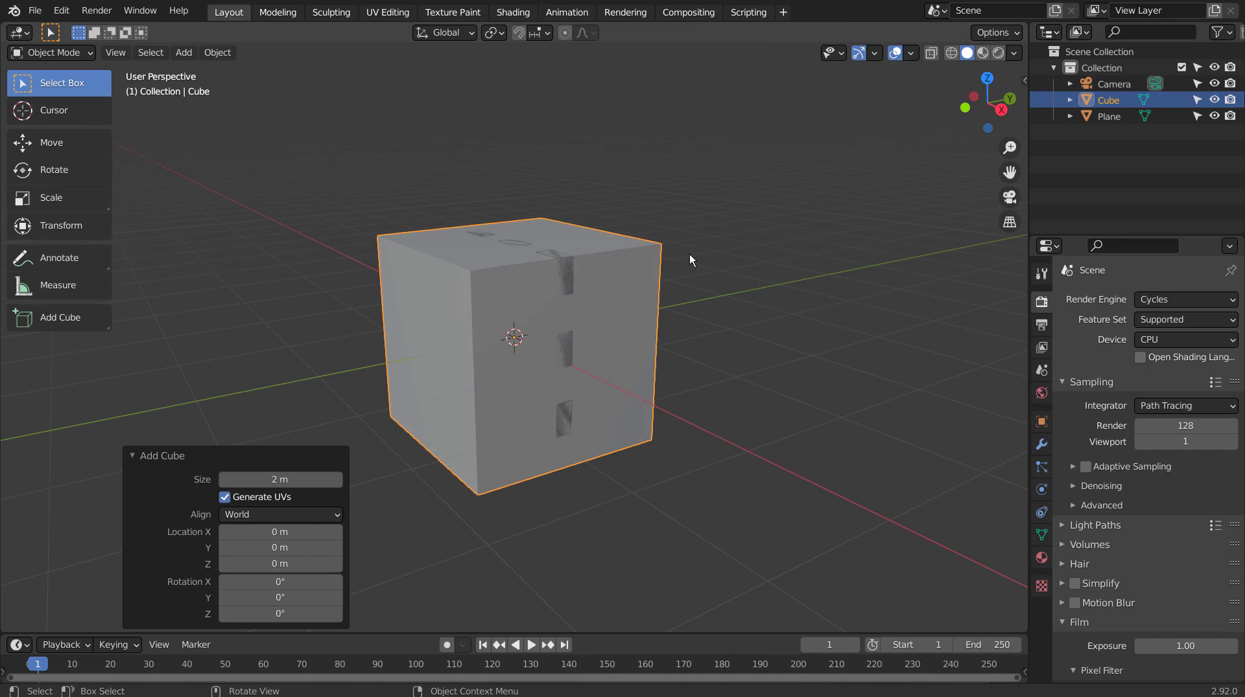
Delete the cube's front face on the negative Y side, leaving it open, and return to Object Mode.
key(Tab)
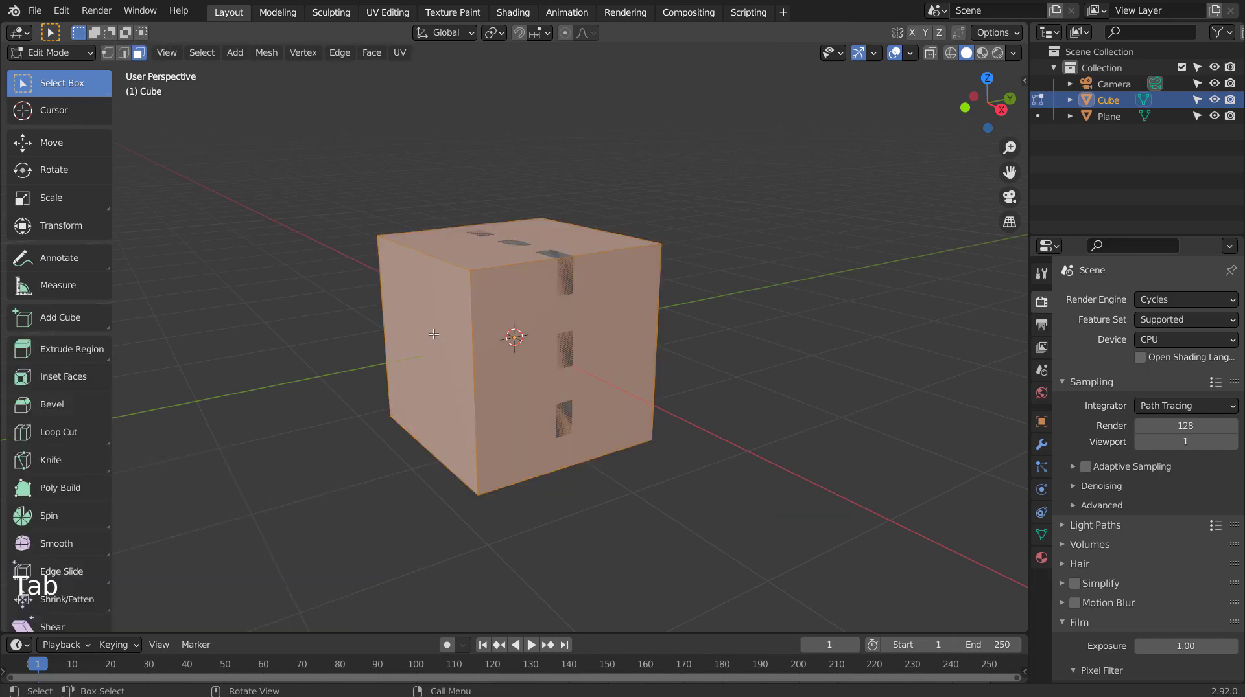
key(3)
click(431, 334)
key(x)
click(427, 335)
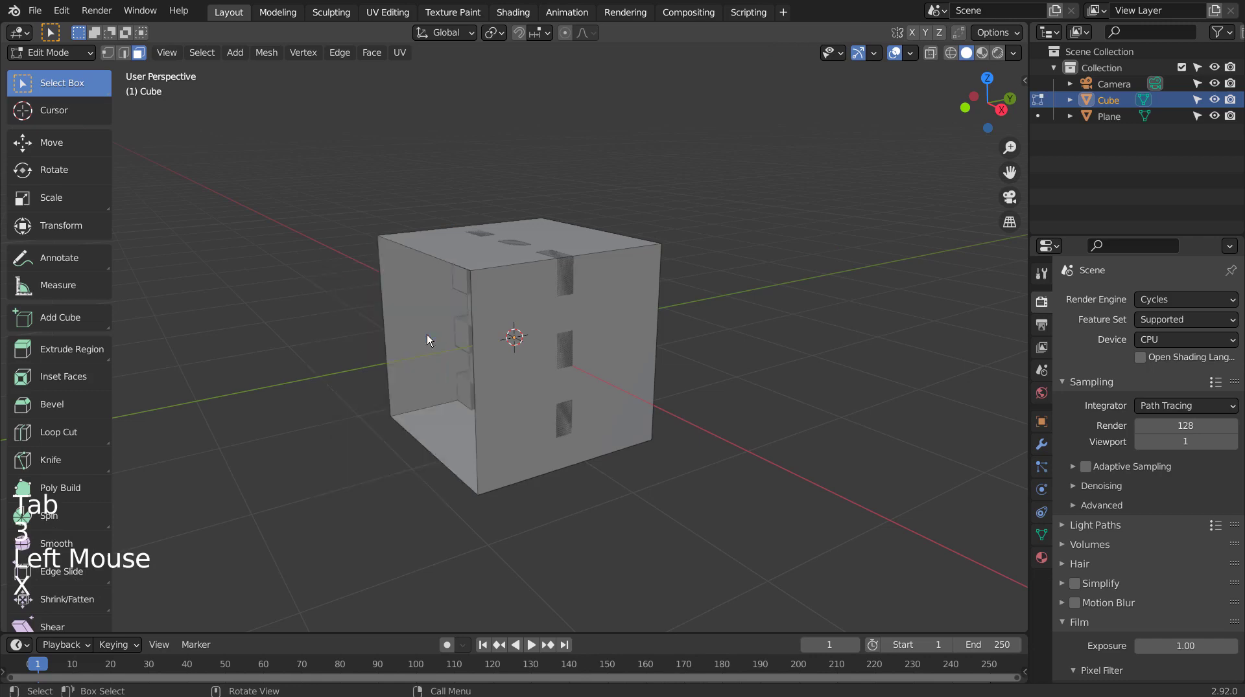
key(Tab)
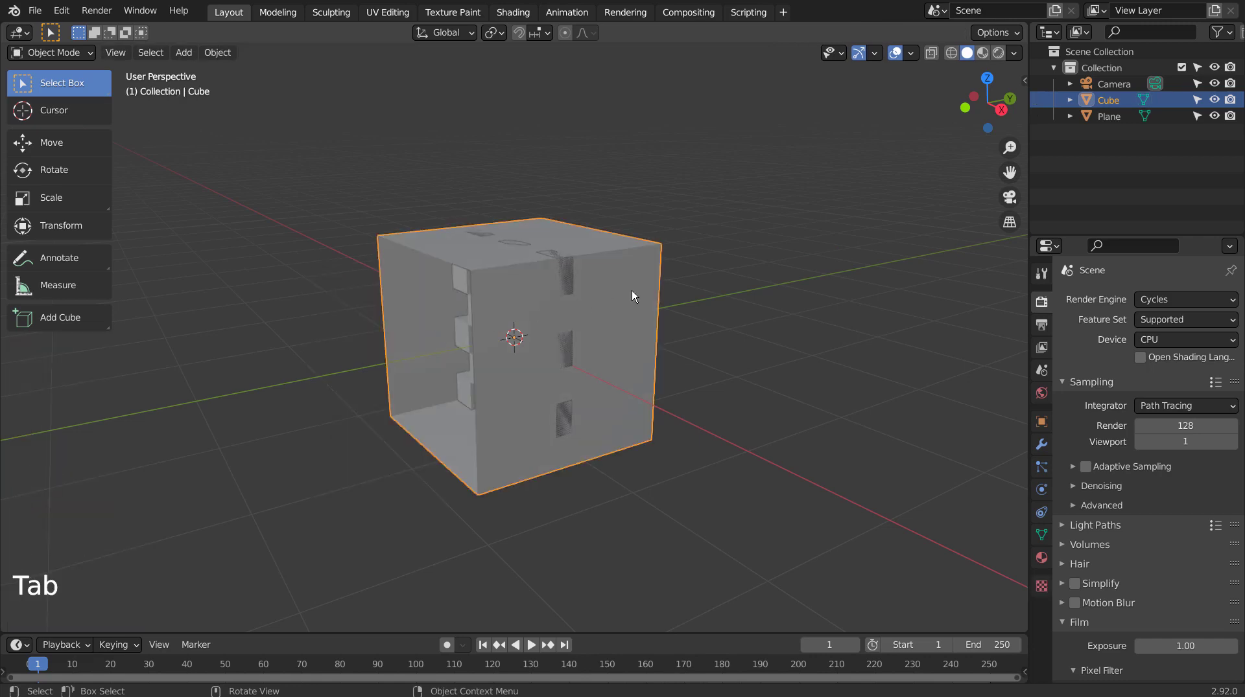
Move the cube about 0.82 m along Y so its open side lines up with the checkered grid.
key(KP_3)
key(shift+z)
key(g)
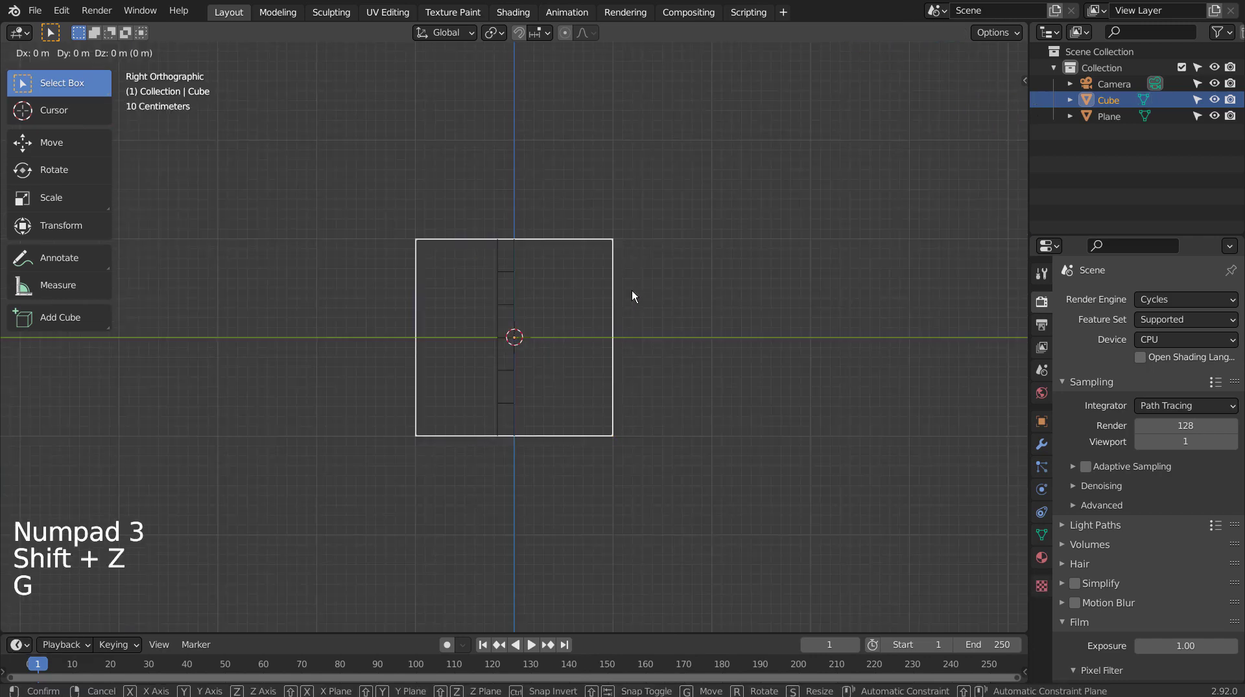
key(y)
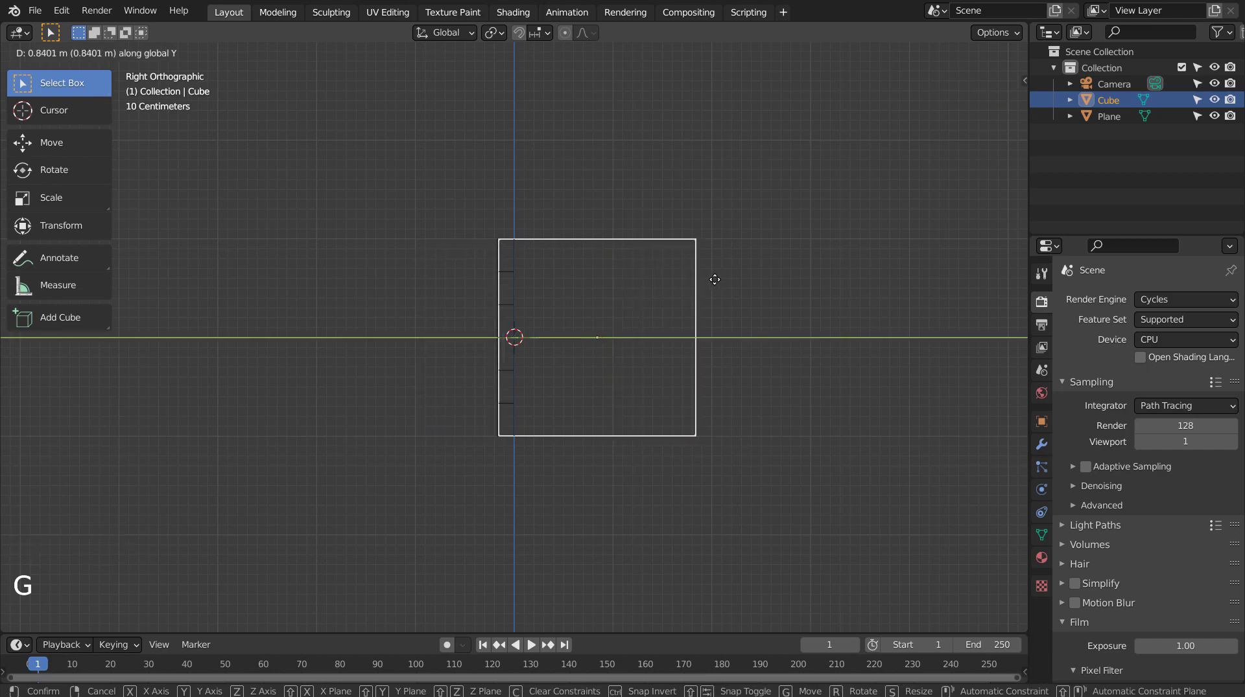
click(714, 278)
middle_drag(398, 356, 534, 356)
key(shift+z)
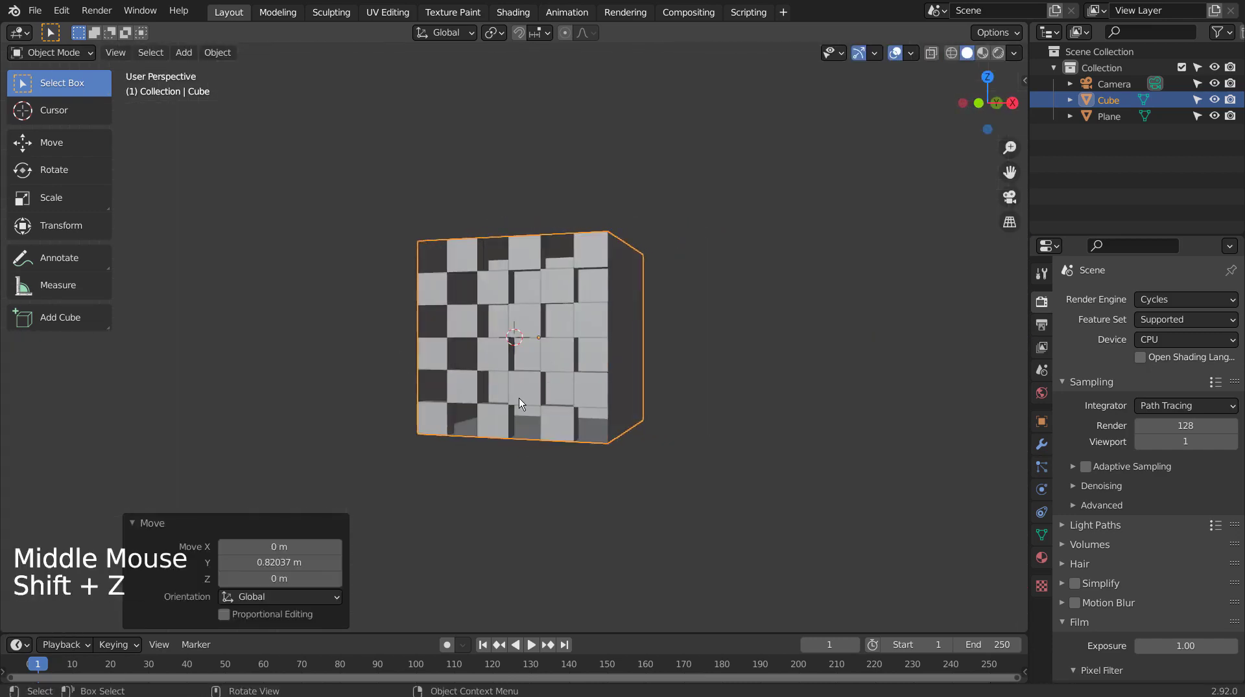
middle_drag(519, 398, 665, 384)
key(Tab)
click(665, 384)
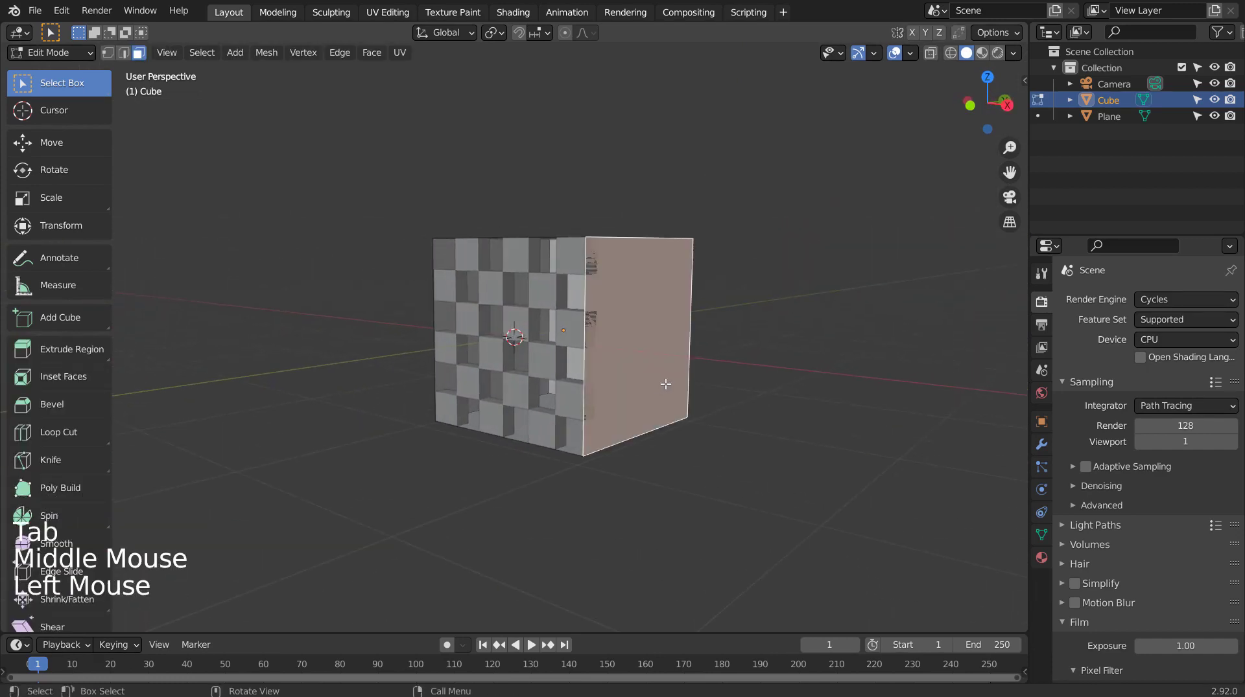
middle_drag(1020, 465, 748, 411)
key(Tab)
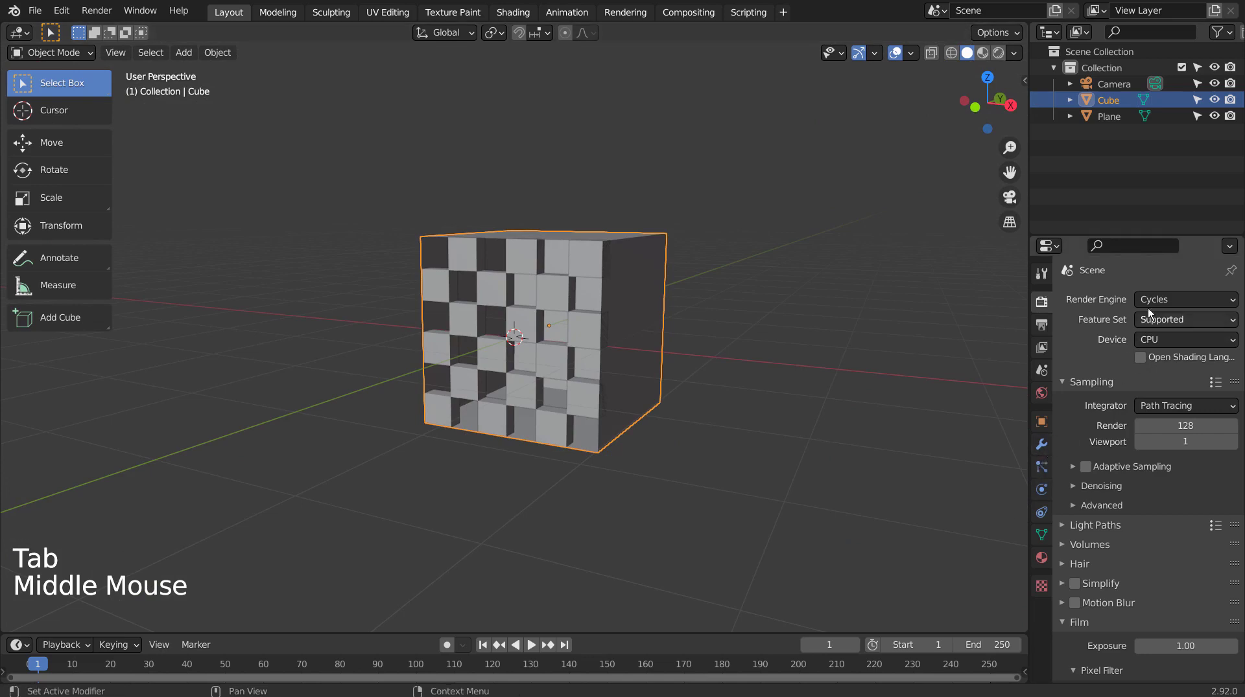
Add a Solidify modifier to the cube with a thickness of -0.18 m.
click(1041, 445)
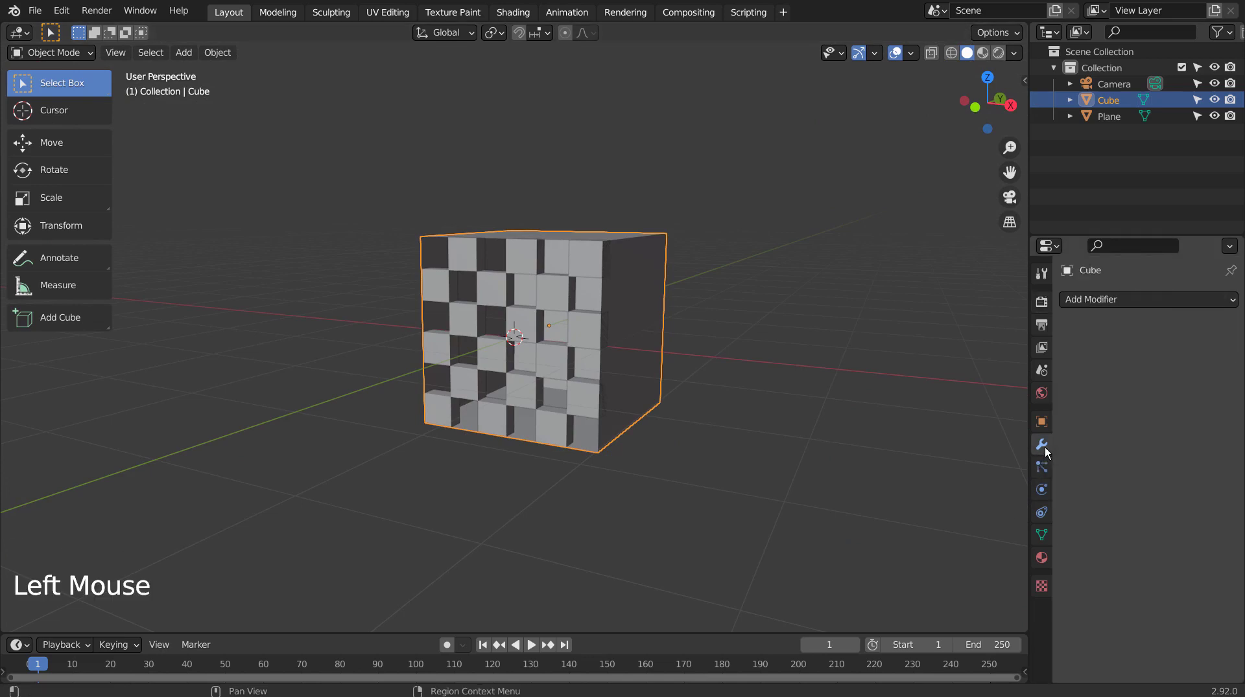
click(1135, 301)
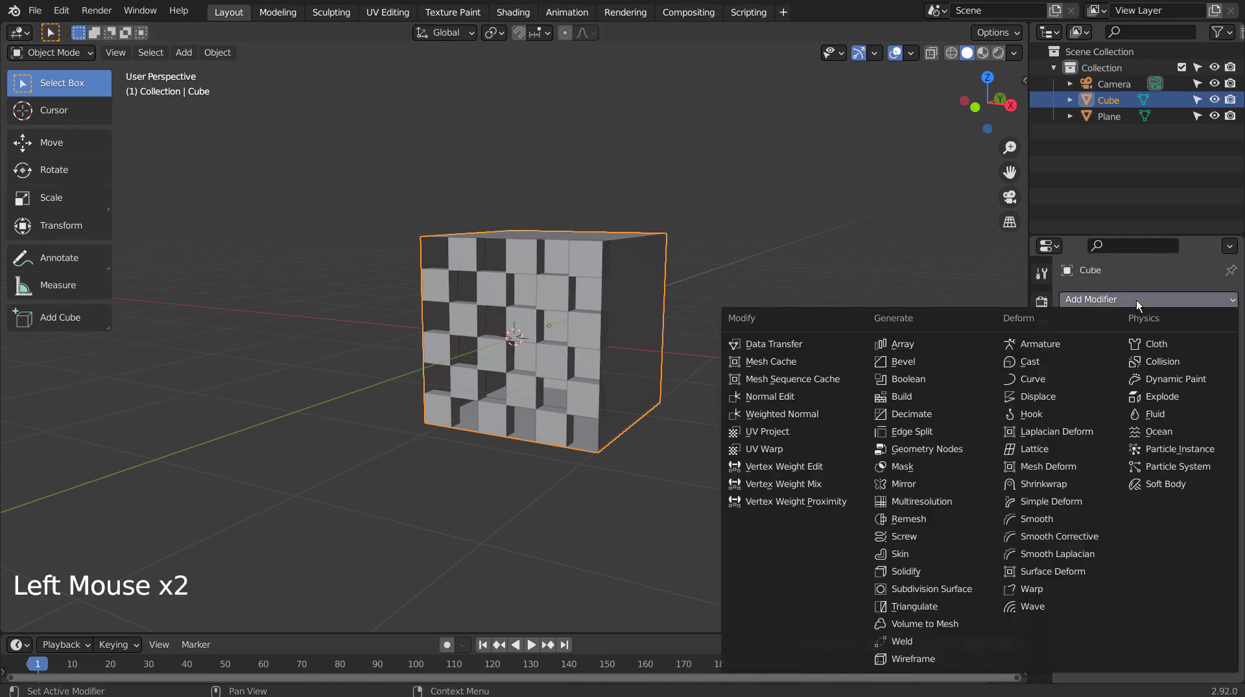
click(934, 568)
mouse_move(1175, 371)
mouse_down()
mouse_move(1137, 371)
mouse_move(1152, 371)
mouse_up()
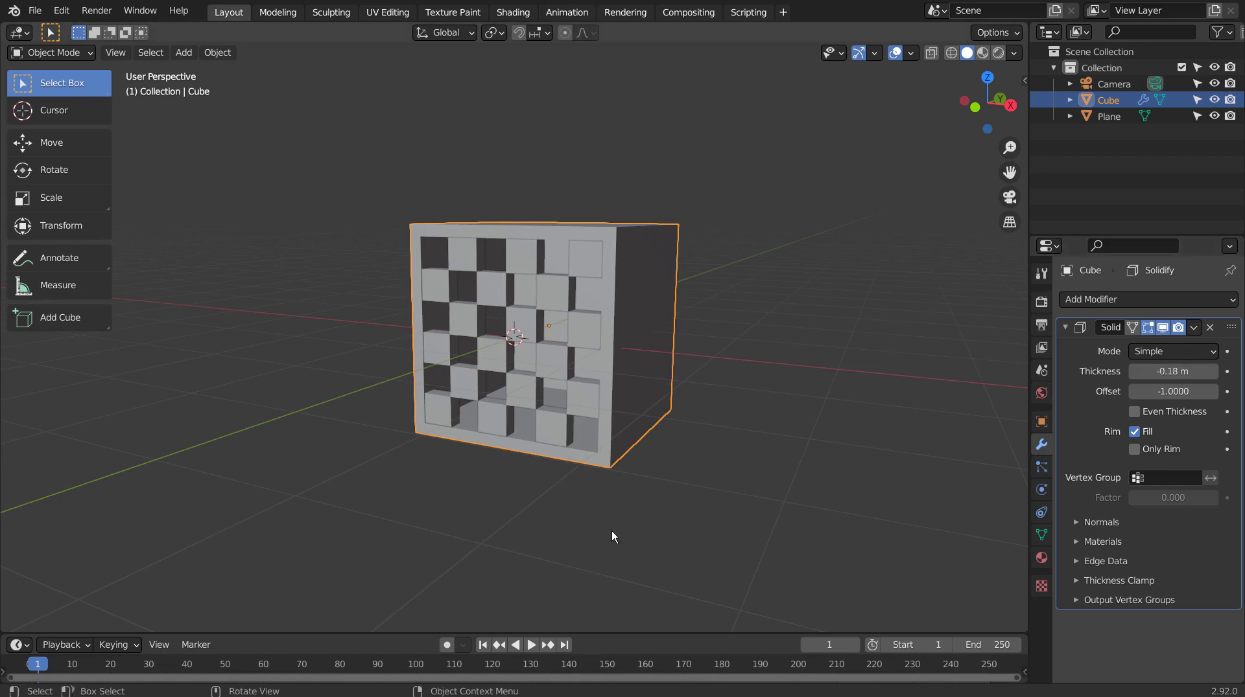
middle_drag(612, 530, 640, 547)
key(Tab)
key(Tab)
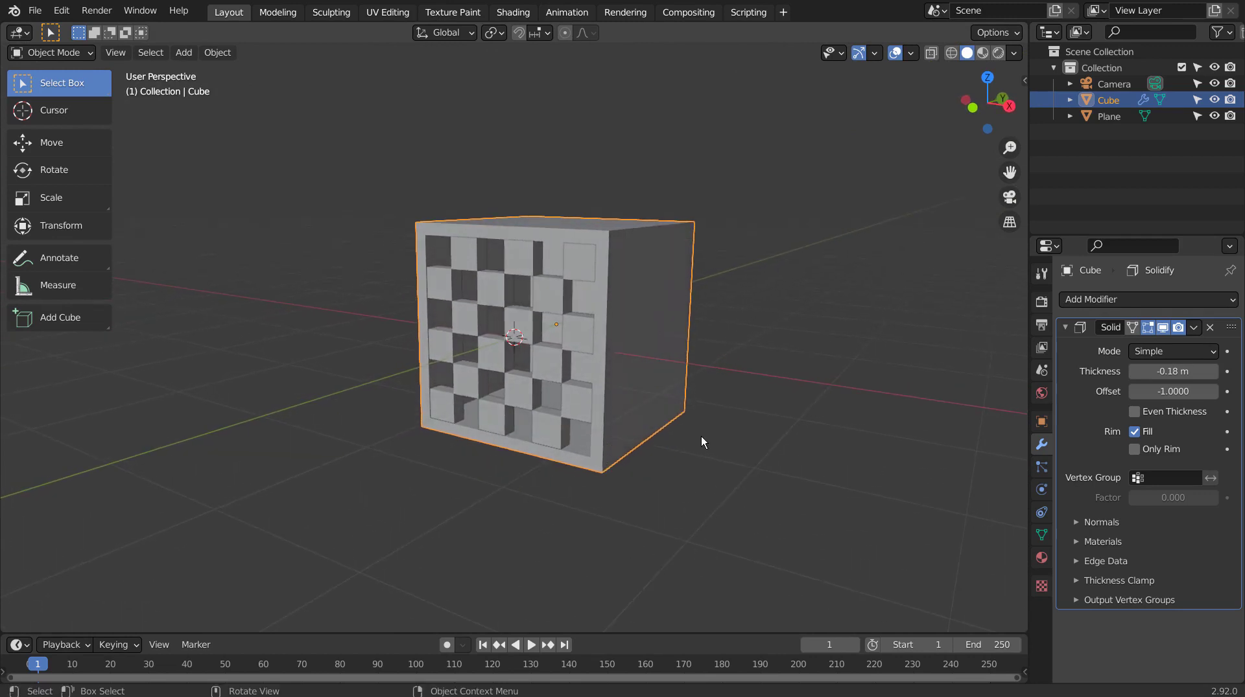
Add a spot light at the world origin and show the scene in wireframe from the right side view.
key(shift+a)
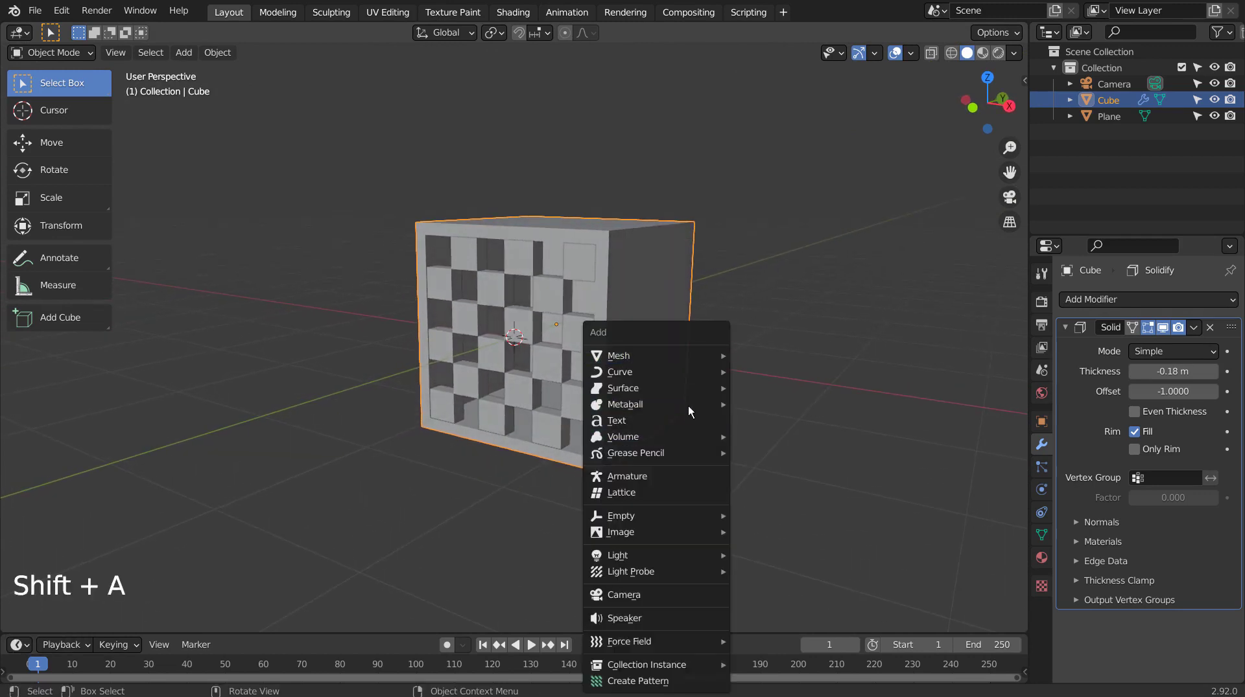
mouse_move(672, 552)
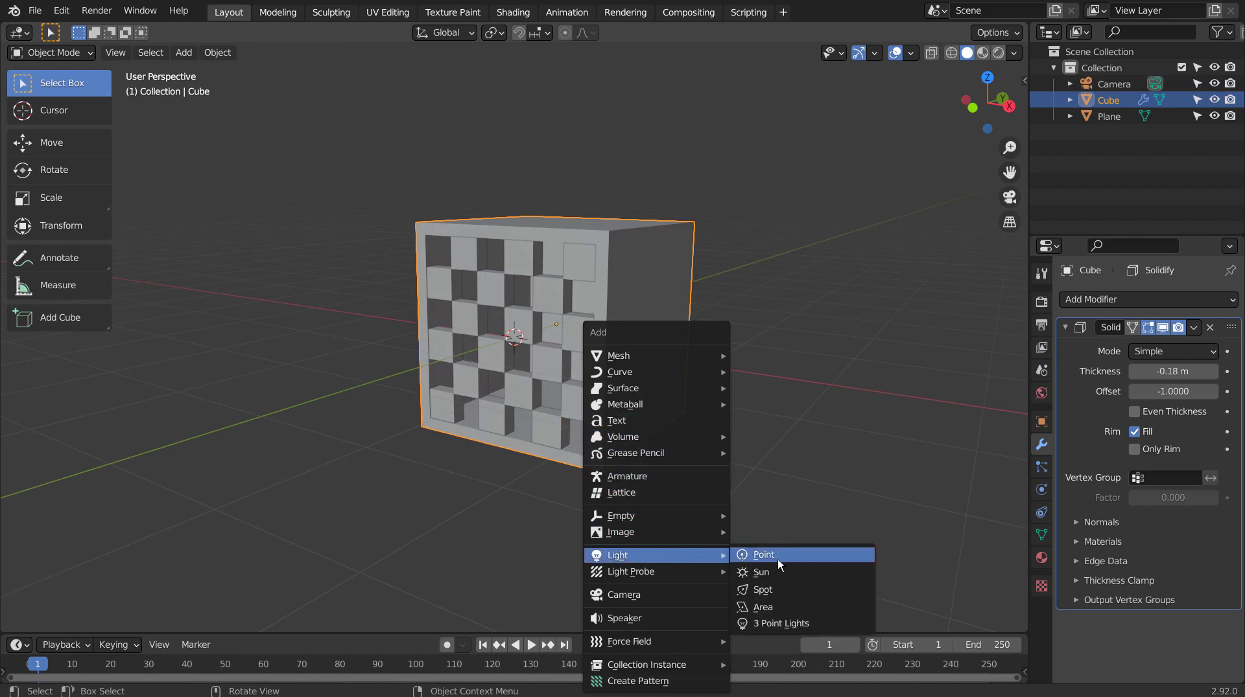
click(777, 589)
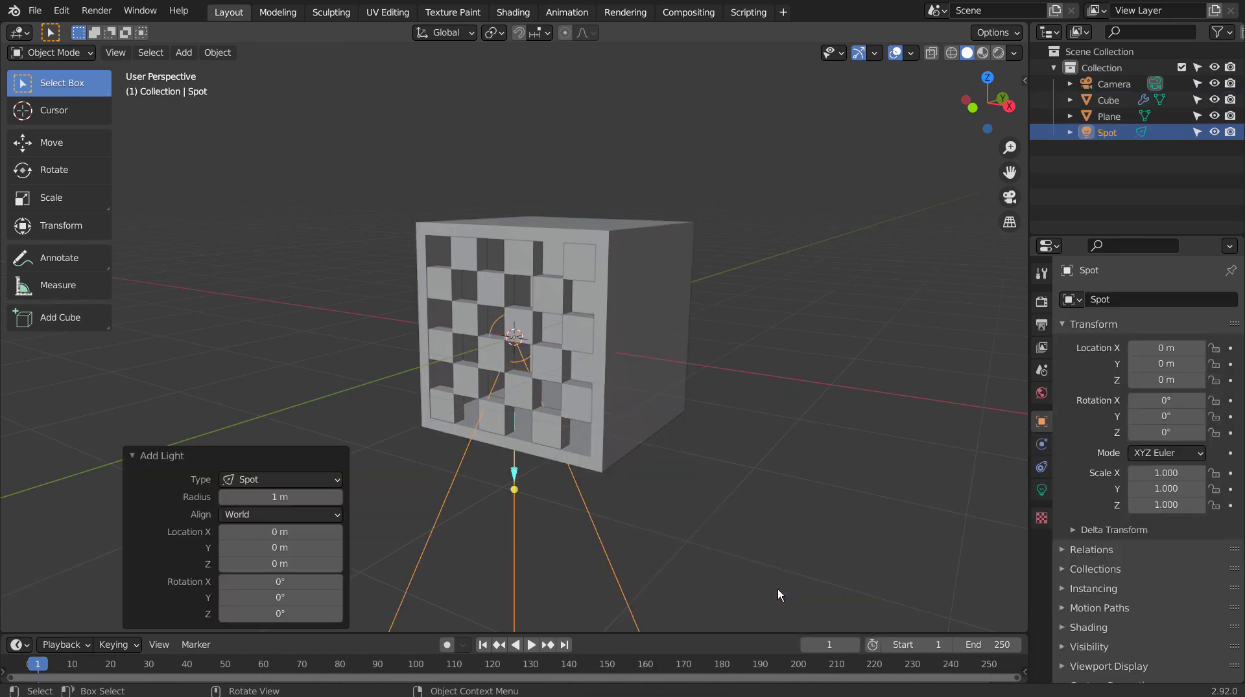
key(KP_3)
key(shift+z)
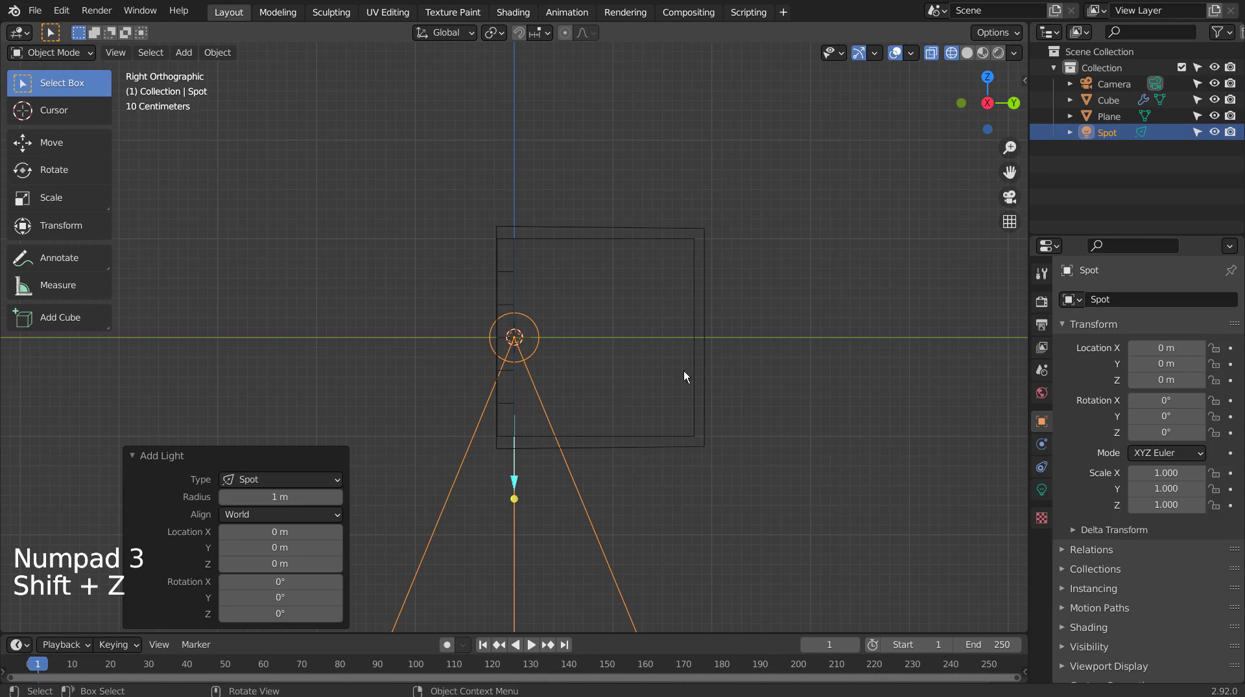
Rotate the spot light 90° to aim toward negative Y and move it about 2.34 m along positive Y.
key(r)
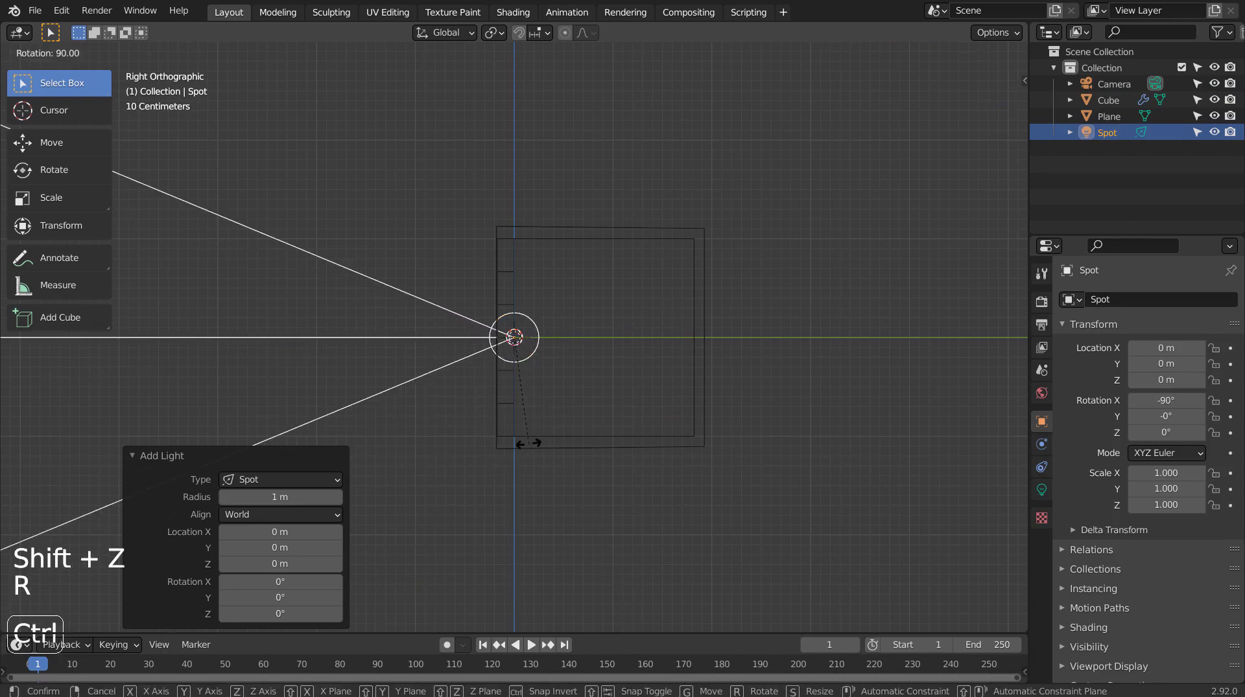
ctrl+click(526, 445)
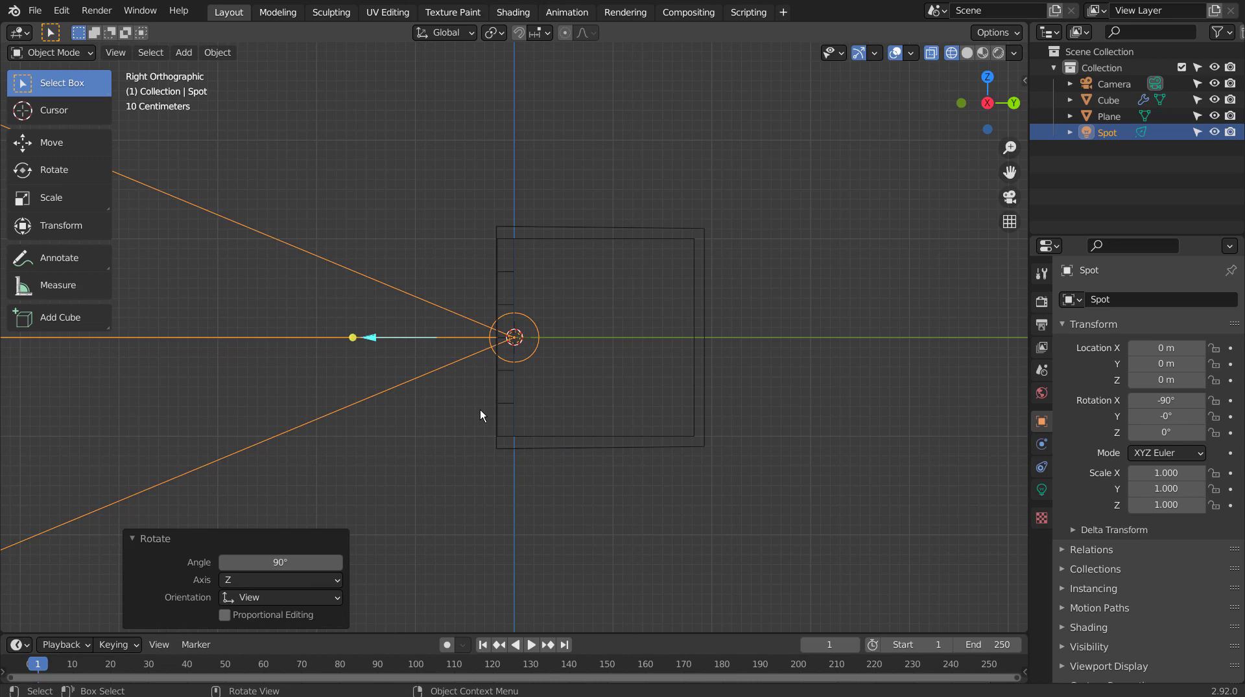
key(g)
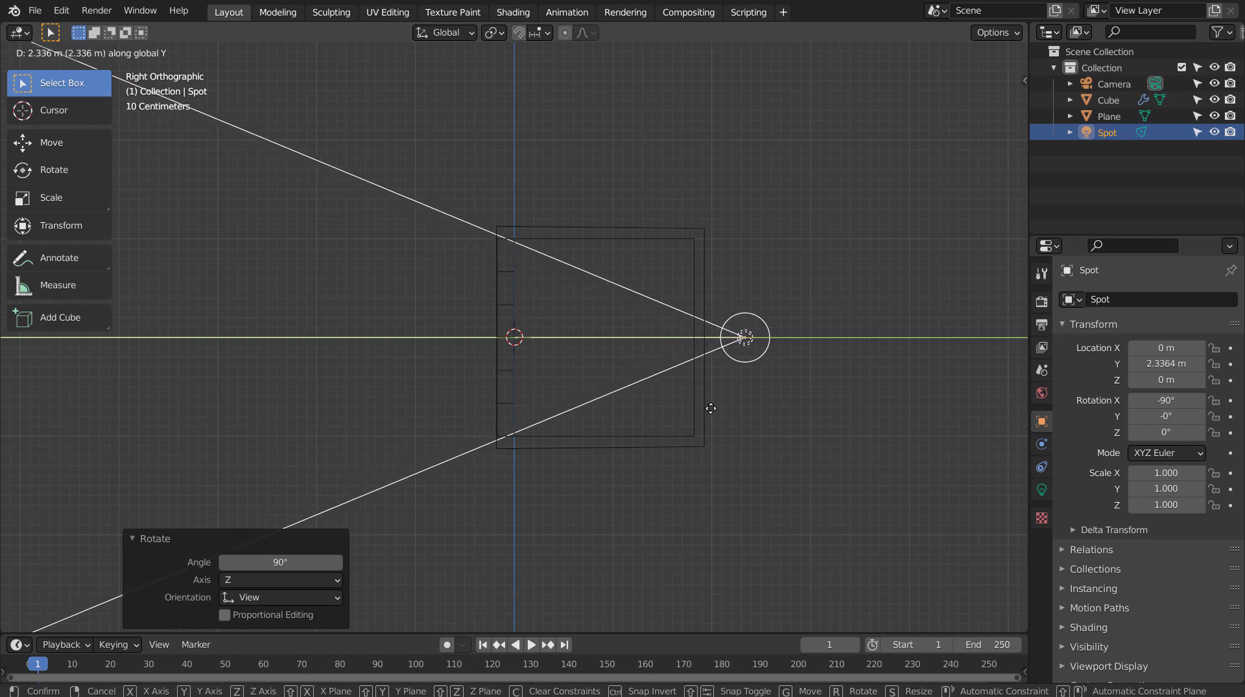
click(711, 408)
Move the cube's back face about 1.06 m along Y so the box encloses the spot light, and return to Object Mode.
middle_drag(553, 414, 687, 461)
key(Tab)
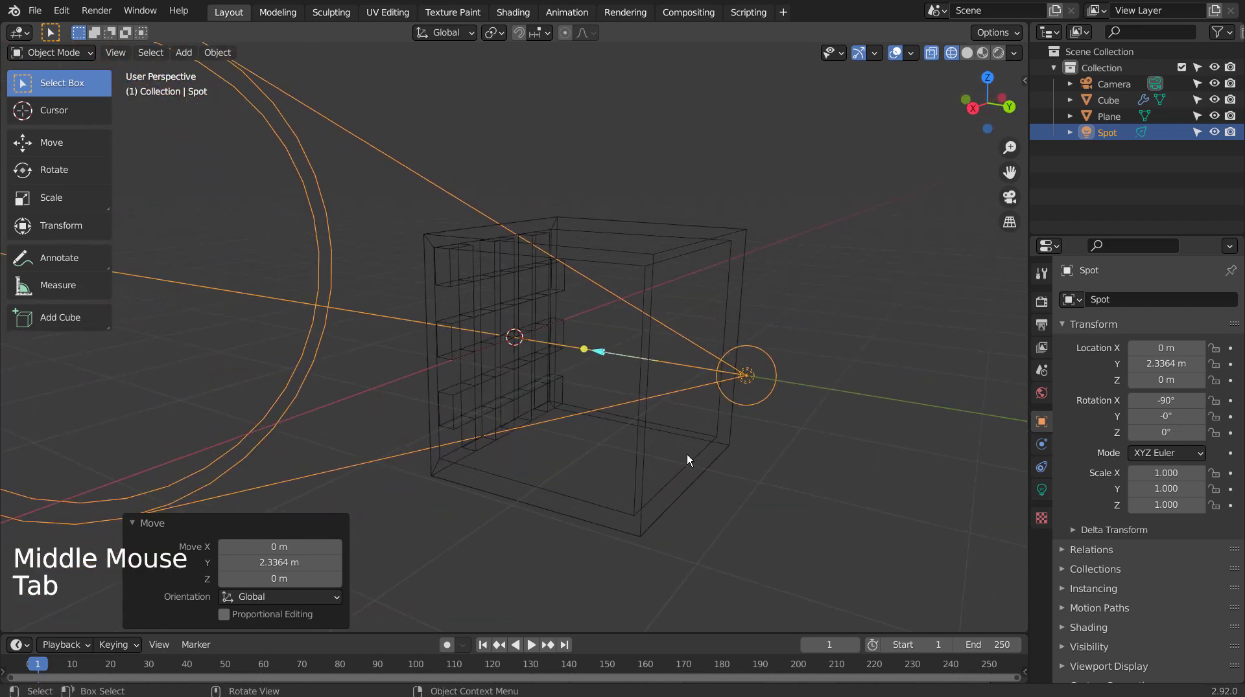
click(708, 440)
key(Tab)
key(3)
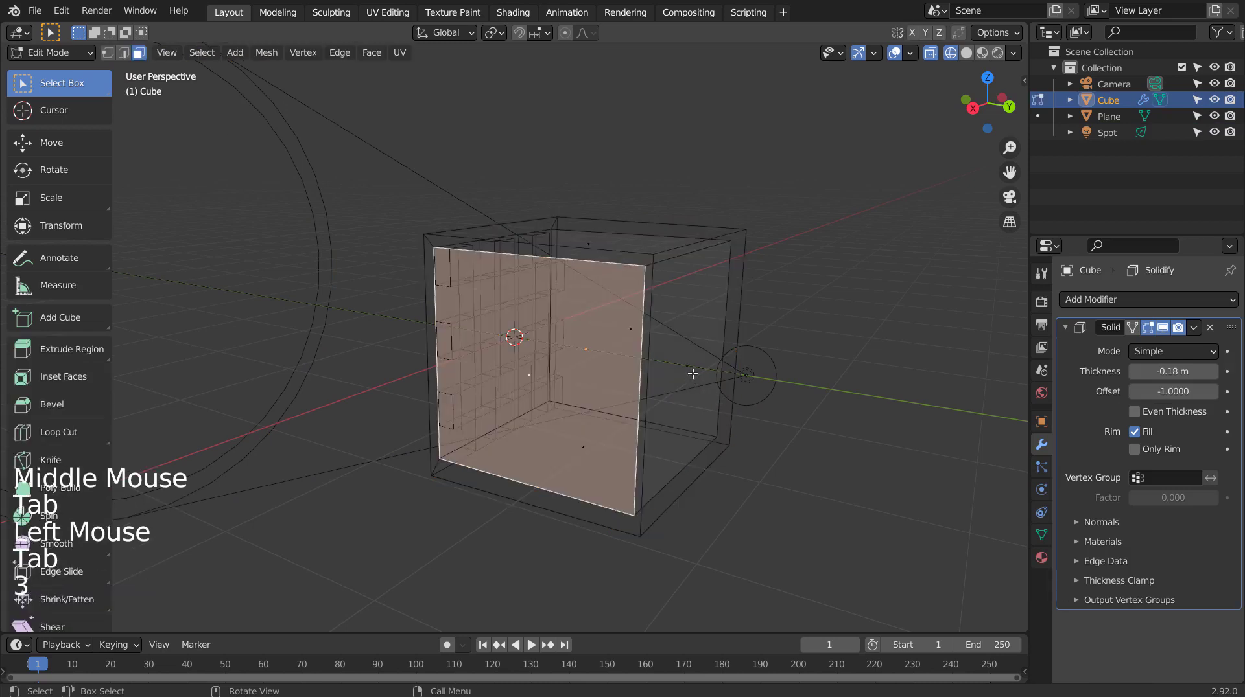
click(746, 406)
key(g)
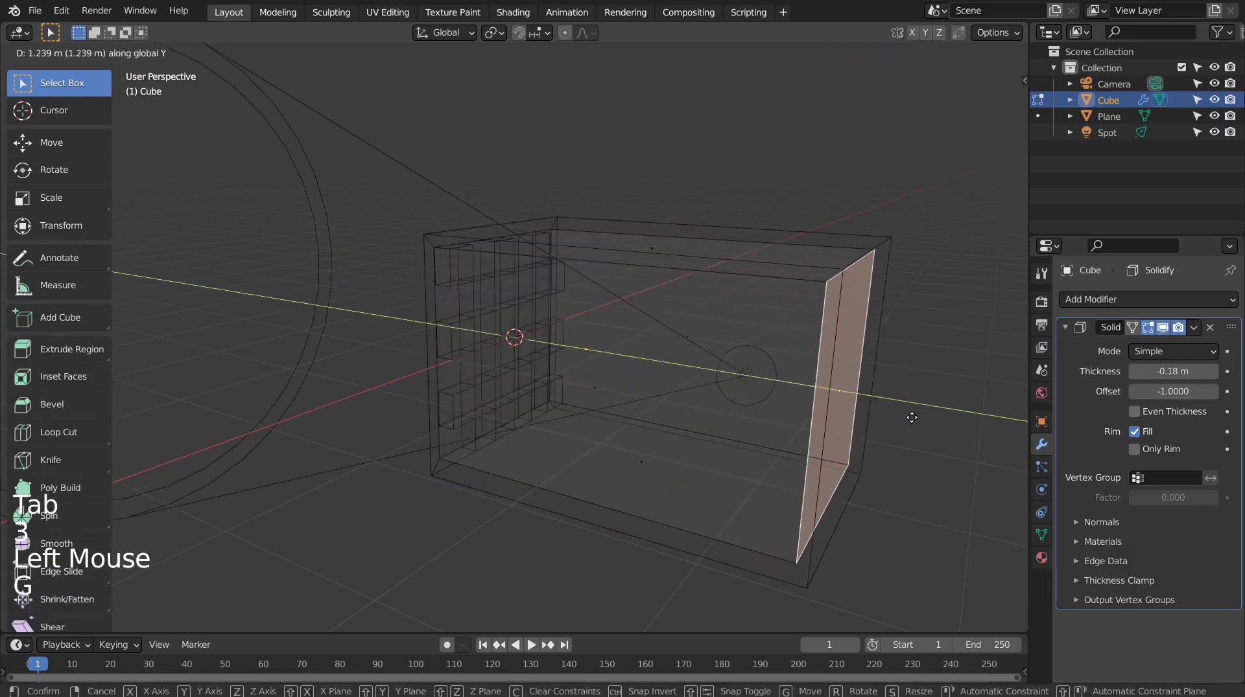
click(880, 419)
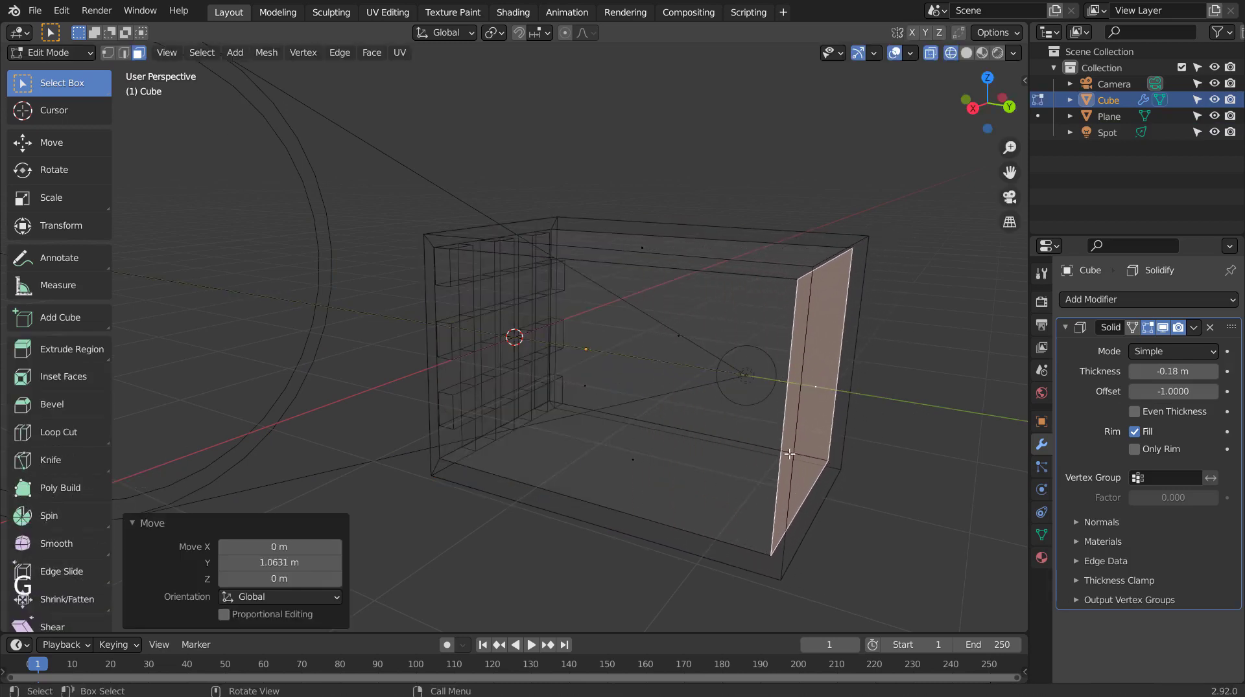
mouse_move(788, 453)
middle_down()
mouse_move(616, 470)
mouse_move(570, 457)
mouse_move(764, 455)
mouse_move(563, 515)
mouse_move(516, 578)
mouse_move(539, 621)
mouse_move(666, 612)
mouse_move(726, 586)
mouse_move(742, 481)
mouse_move(652, 472)
middle_up()
key(Tab)
Select the spot light and show the scene in solid shading.
scroll(745, 456, down, 7)
click(639, 418)
key(shift+z)
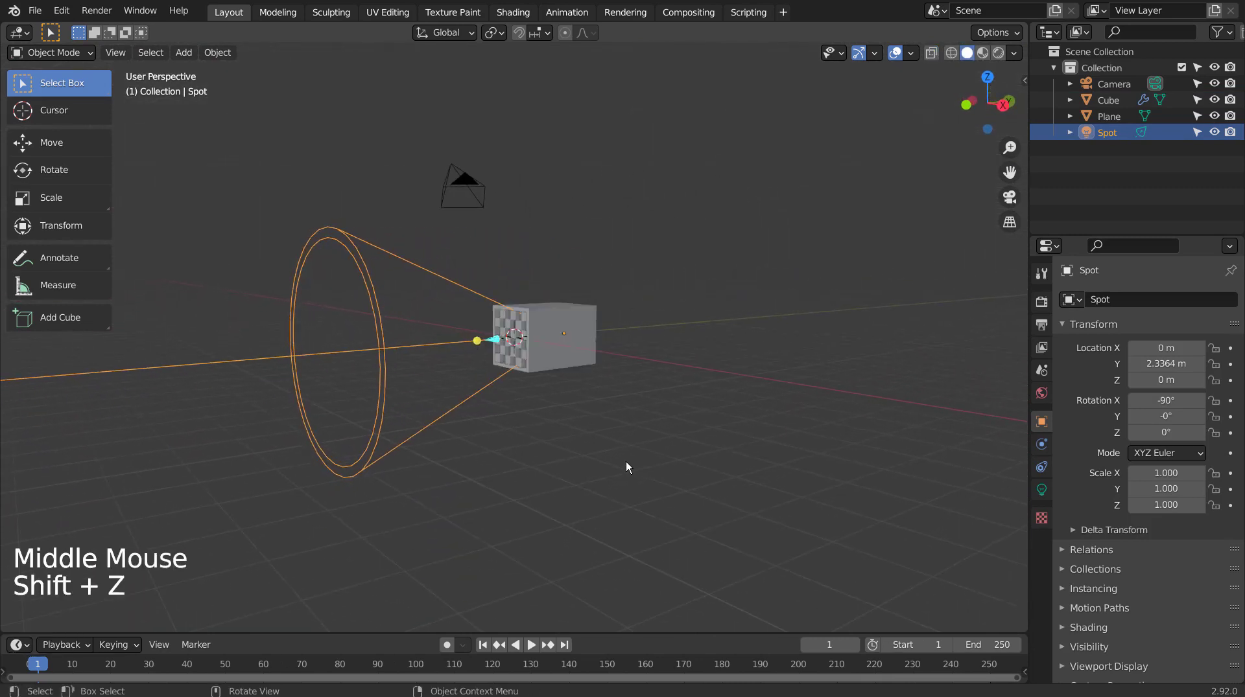
scroll(642, 483, up, 7)
click(674, 545)
mouse_move(678, 554)
middle_down()
mouse_move(774, 532)
mouse_move(764, 532)
middle_up()
Switch to the Shading workspace and display the World shader nodes.
click(506, 13)
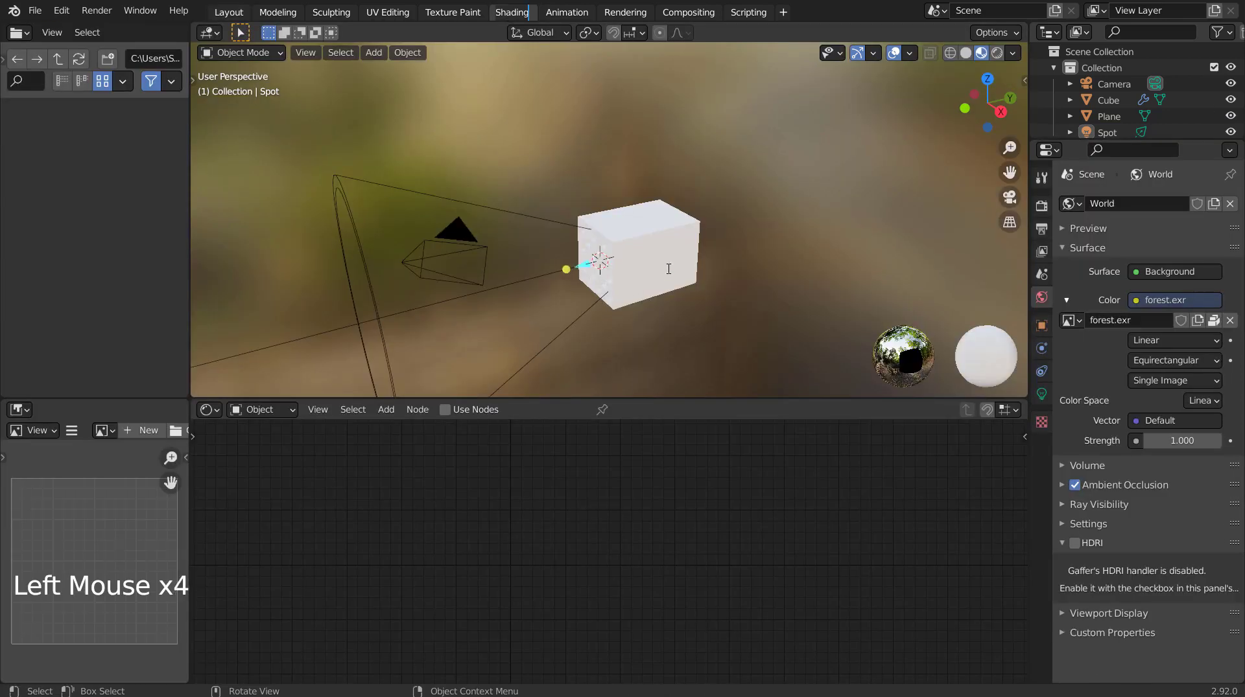
click(366, 366)
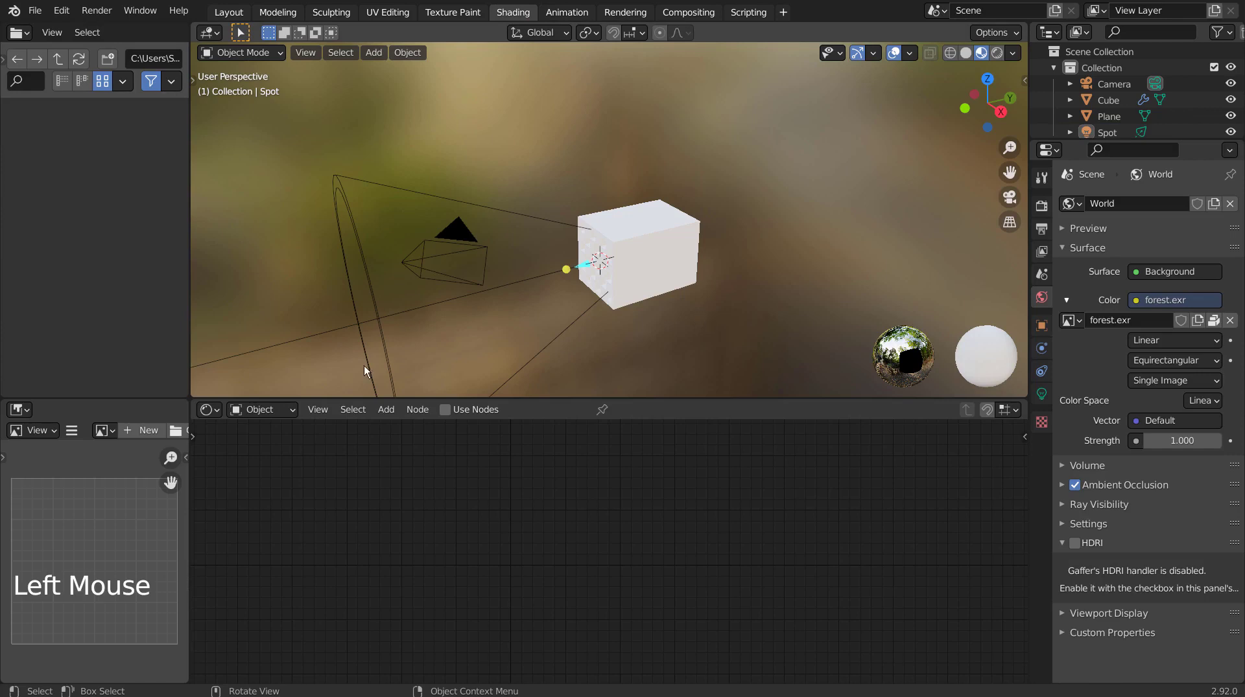
click(261, 410)
click(273, 446)
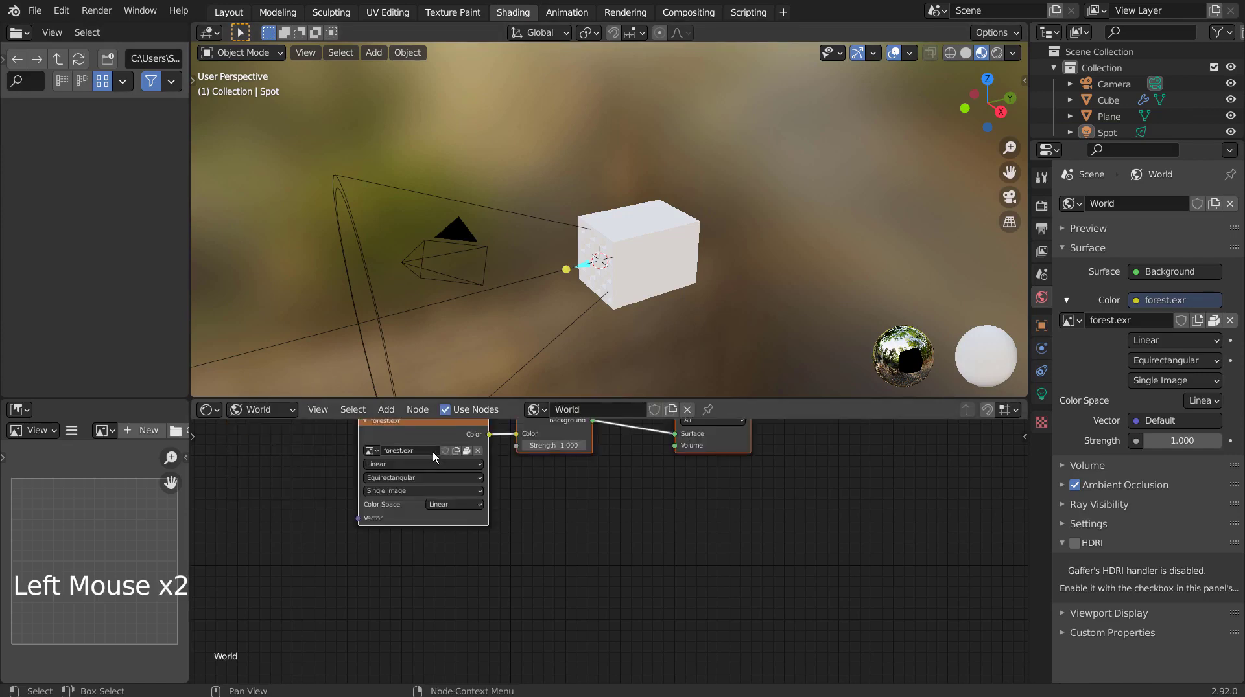
Delete the Background node and the forest.exr environment texture node from the World shader.
shift+middle_drag(572, 431, 578, 476)
click(566, 468)
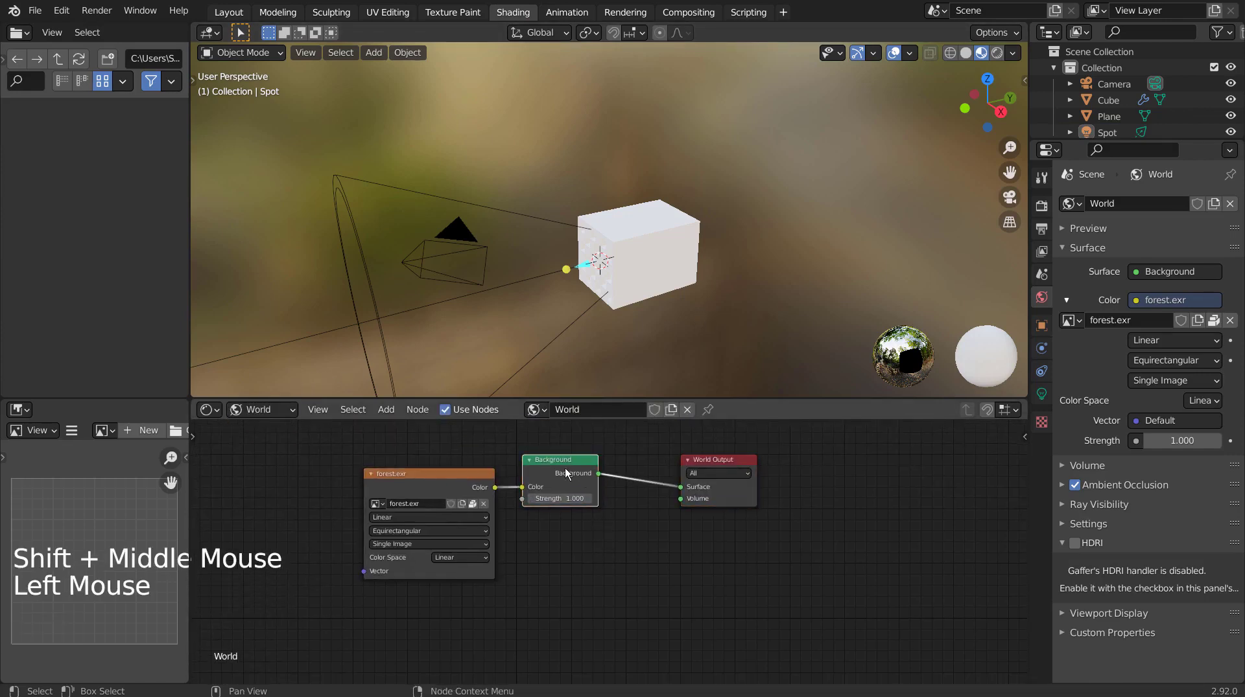
key(x)
click(432, 481)
key(x)
Add a Volume Scatter node and connect it to the Volume input of the World Output.
key(shift+a)
click(544, 450)
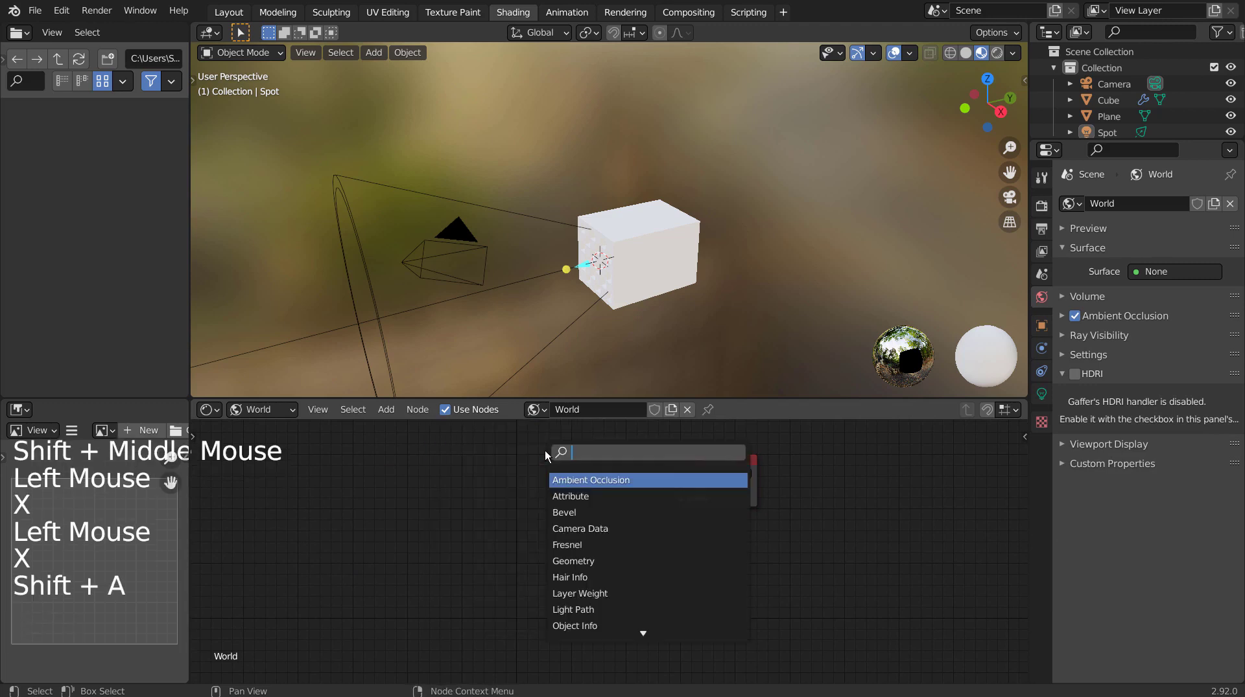
text(v)
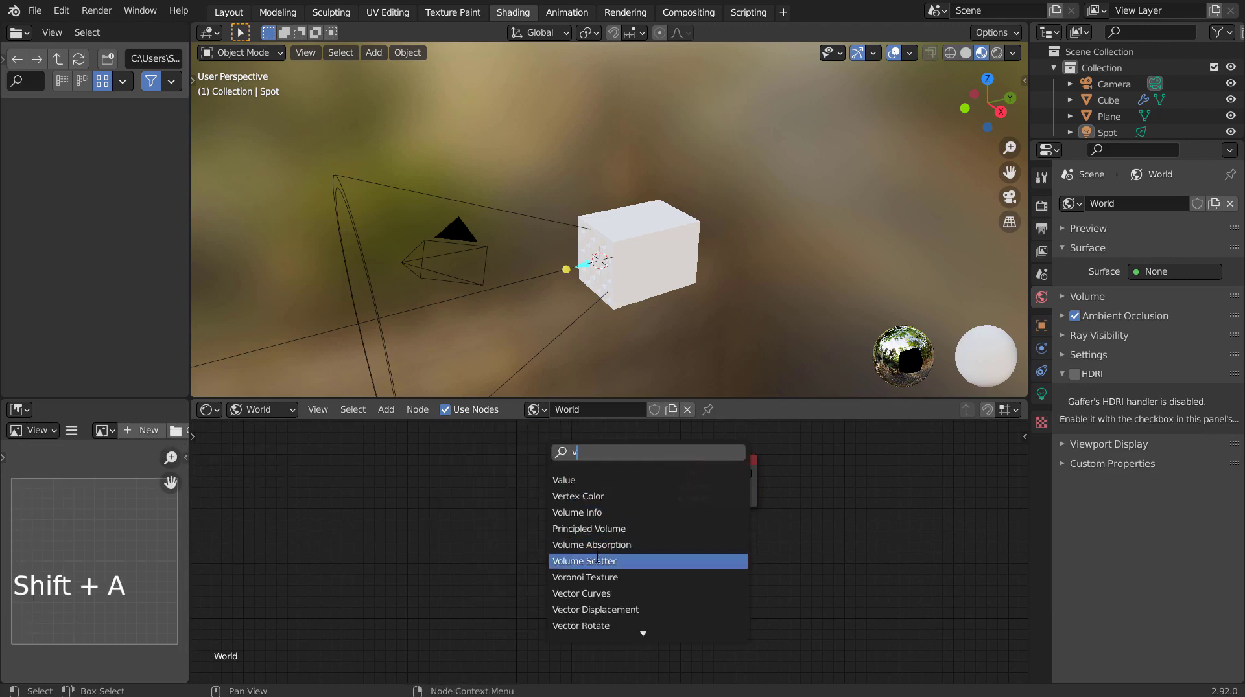
click(597, 560)
click(612, 570)
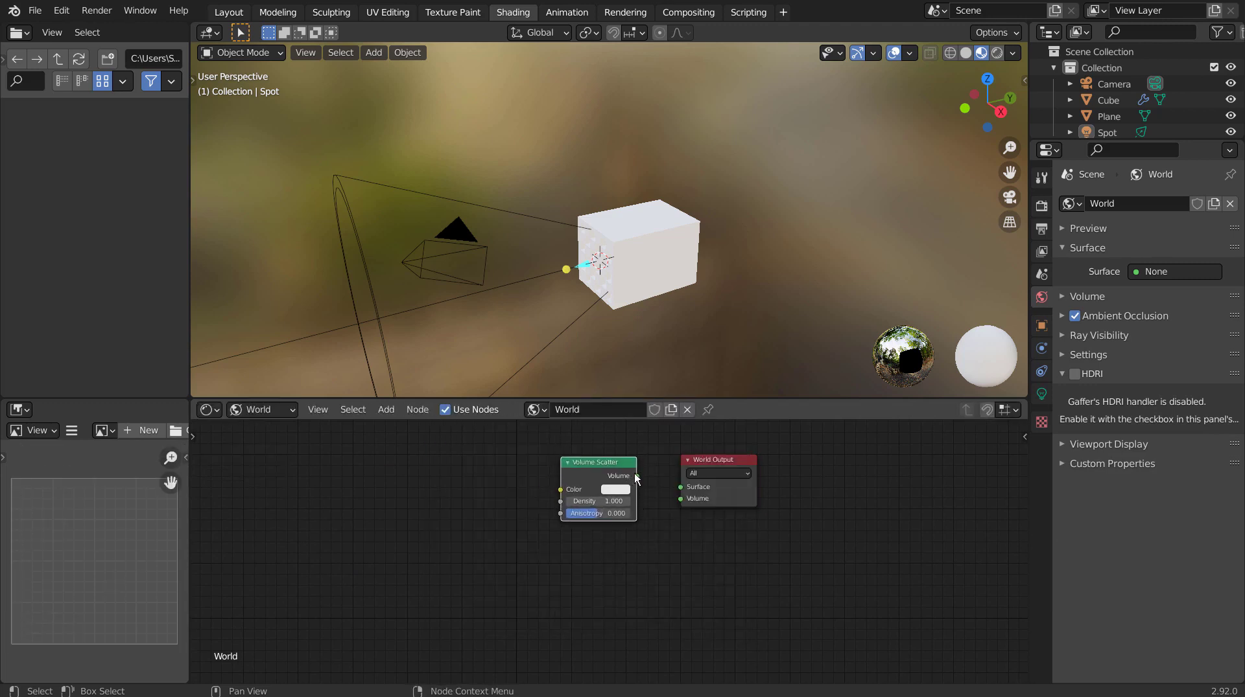
drag(636, 477, 682, 501)
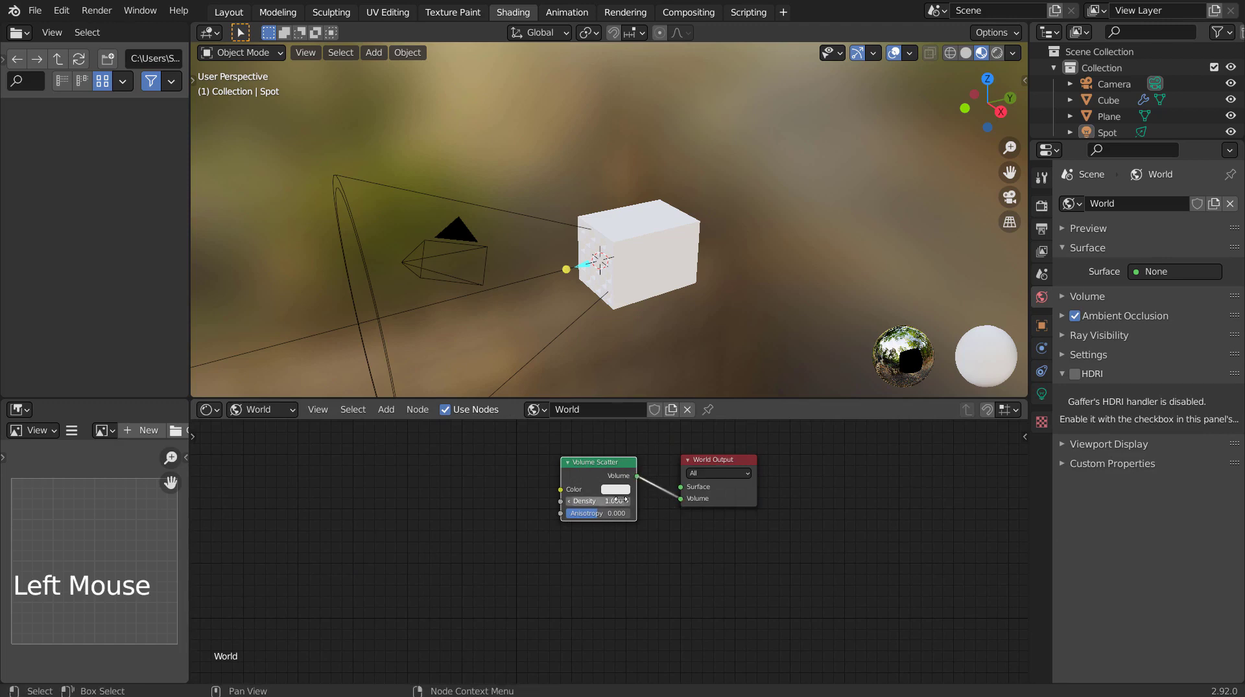
Set the Volume Scatter node's density to 0.15 and tint its color a very pale pink.
scroll(680, 472, up, 9)
shift+middle_drag(681, 471, 590, 602)
scroll(609, 584, up, 1)
scroll(629, 604, up, 3)
click(495, 583)
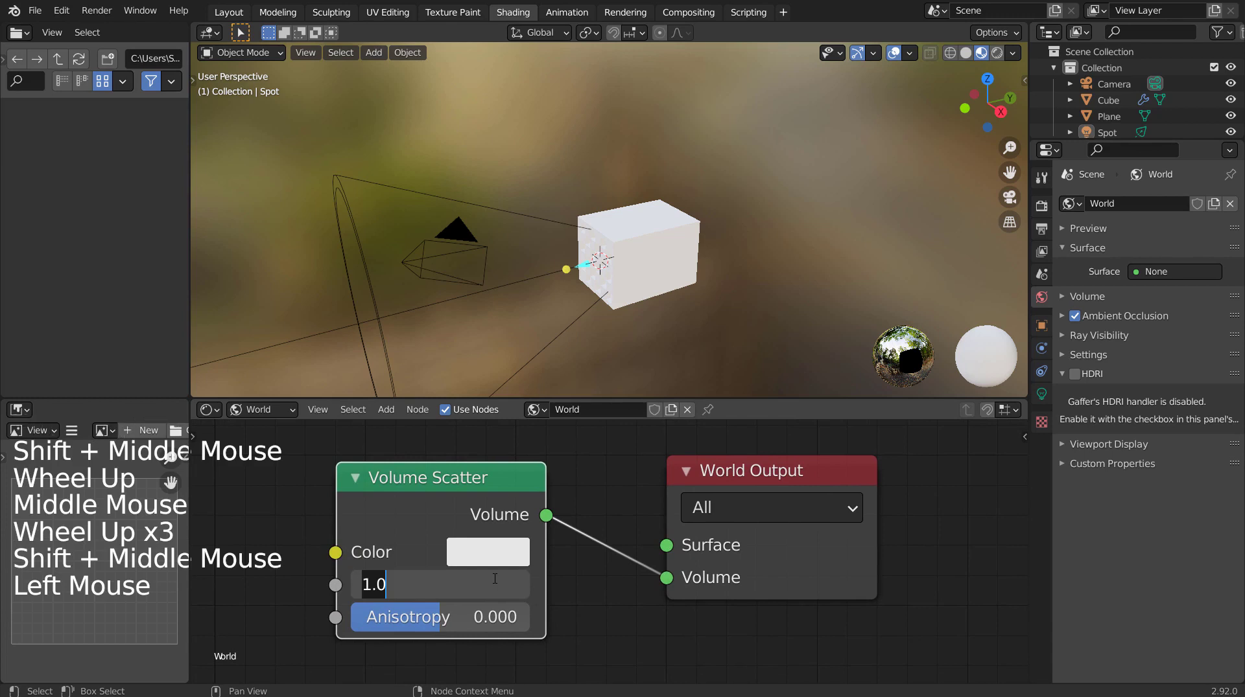
text(.15)
key(Return)
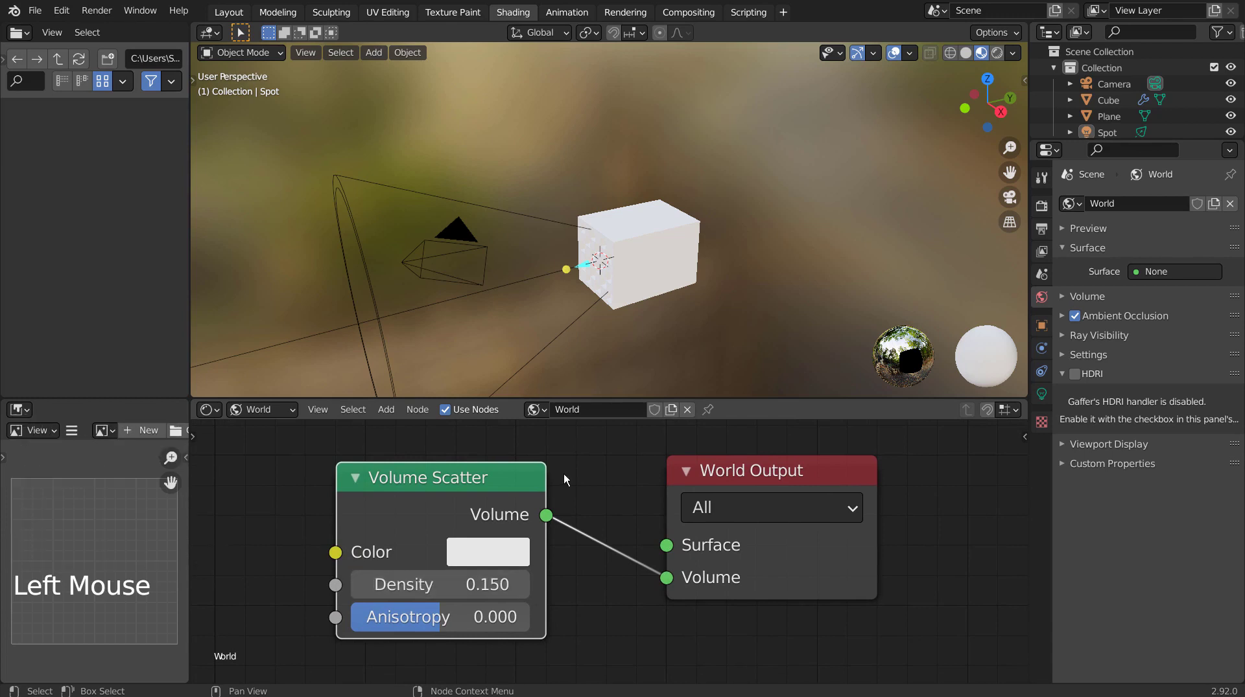
click(490, 557)
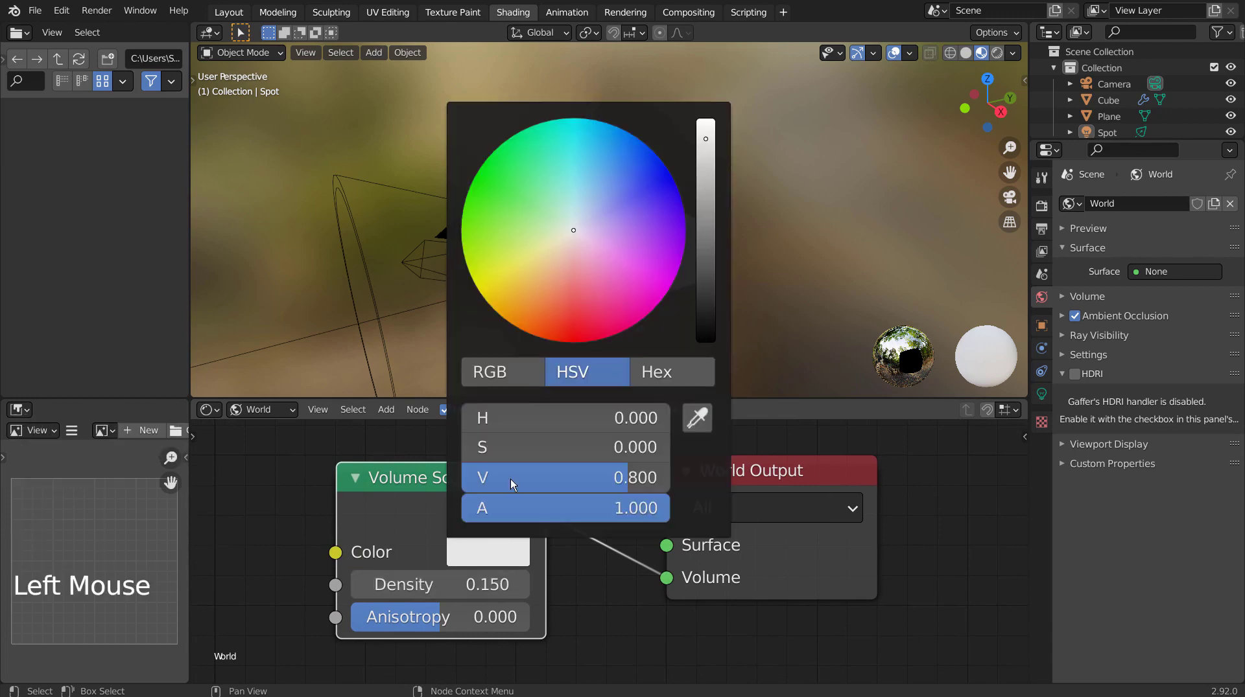
click(574, 249)
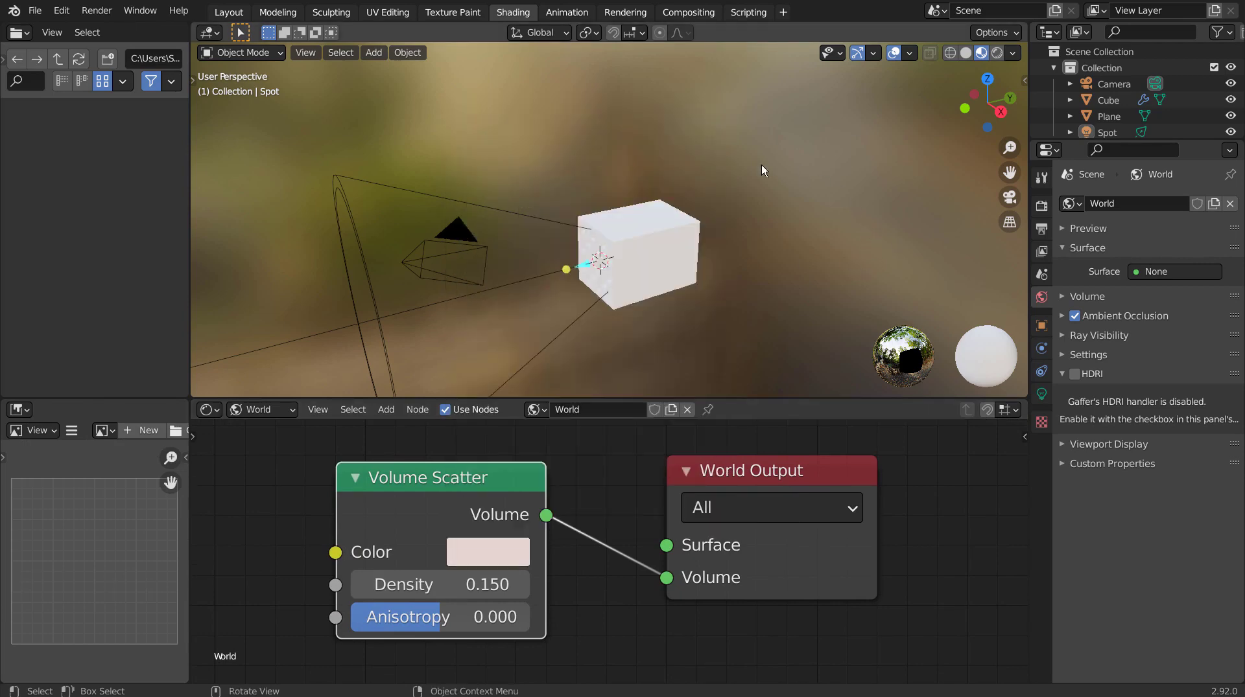
Show the viewport in rendered shading and raise the spot light's power in stages to 11111 W.
click(997, 53)
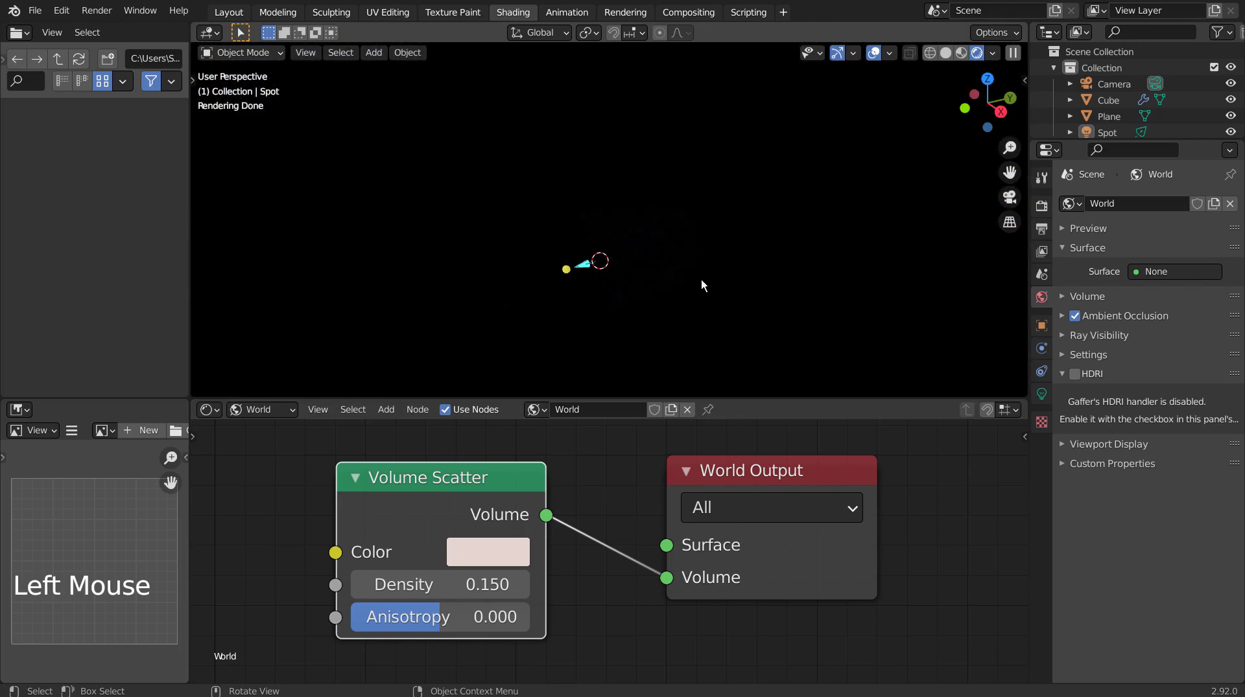
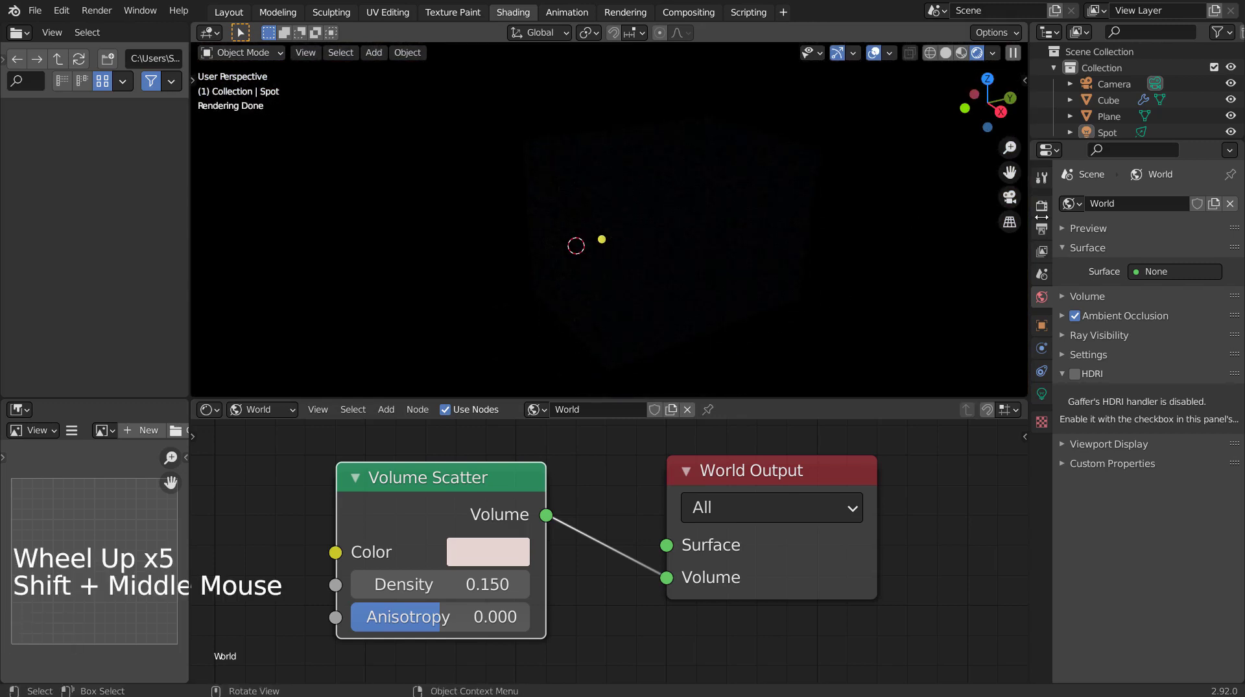
click(1106, 132)
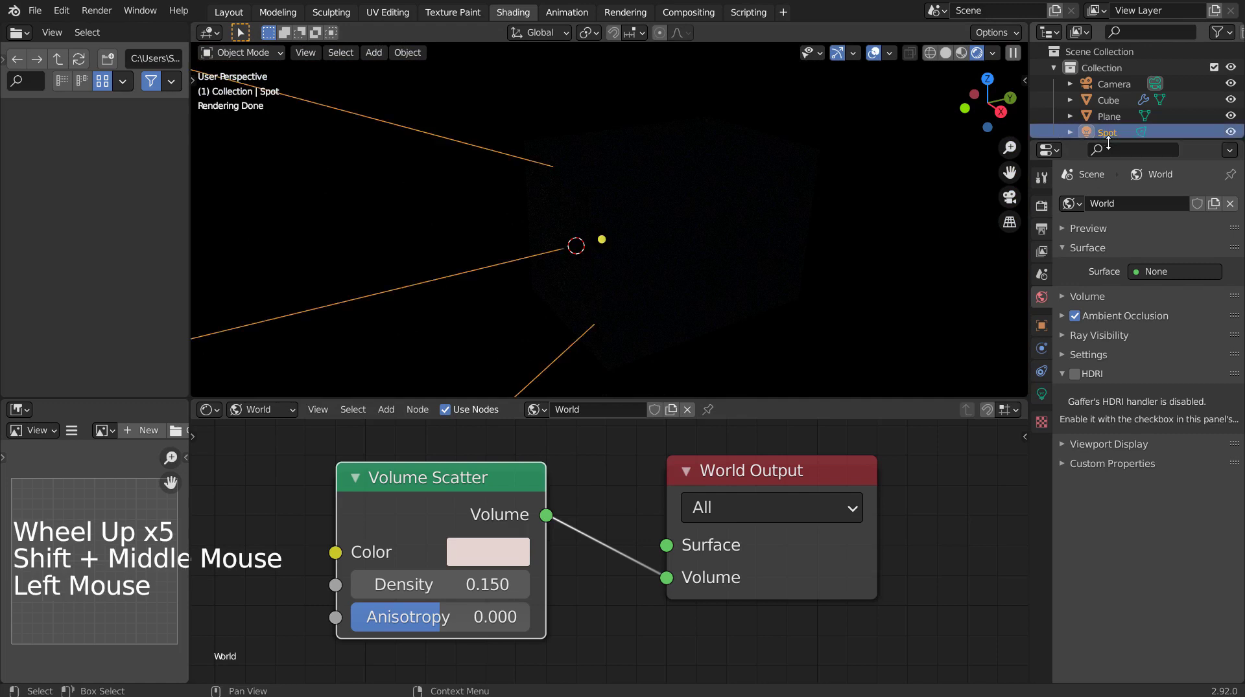
click(1042, 392)
text(111)
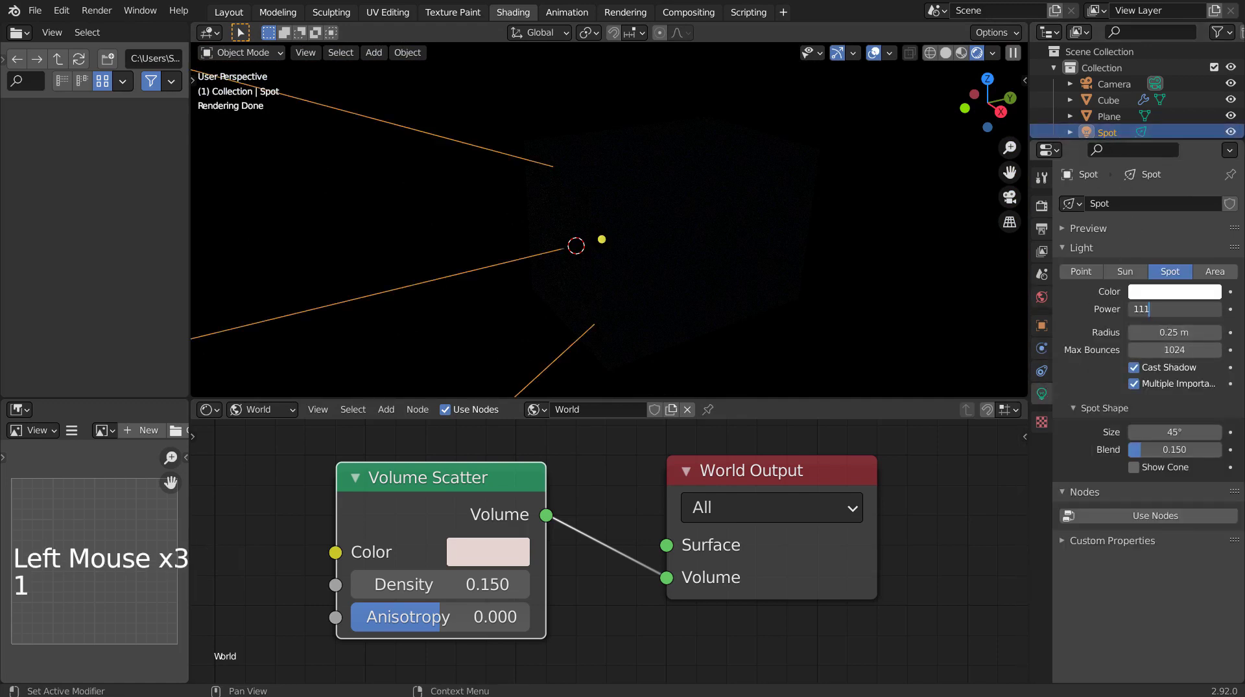
key(Return)
click(1173, 309)
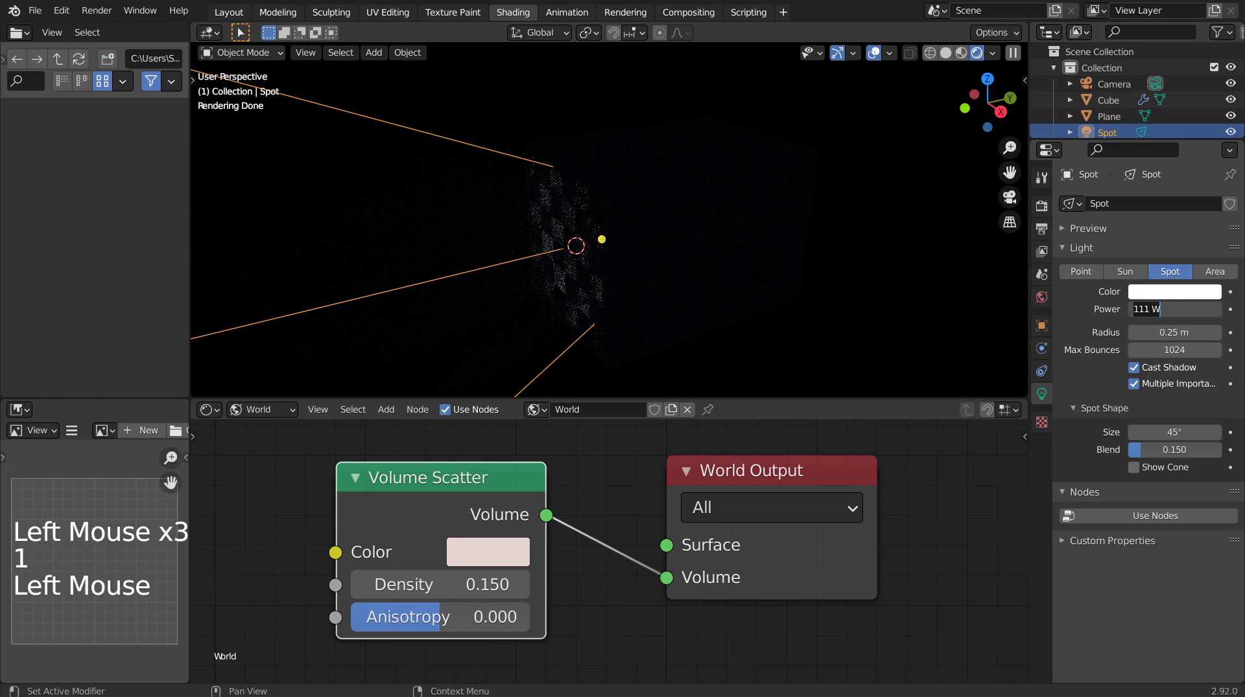
text(11)
key(Return)
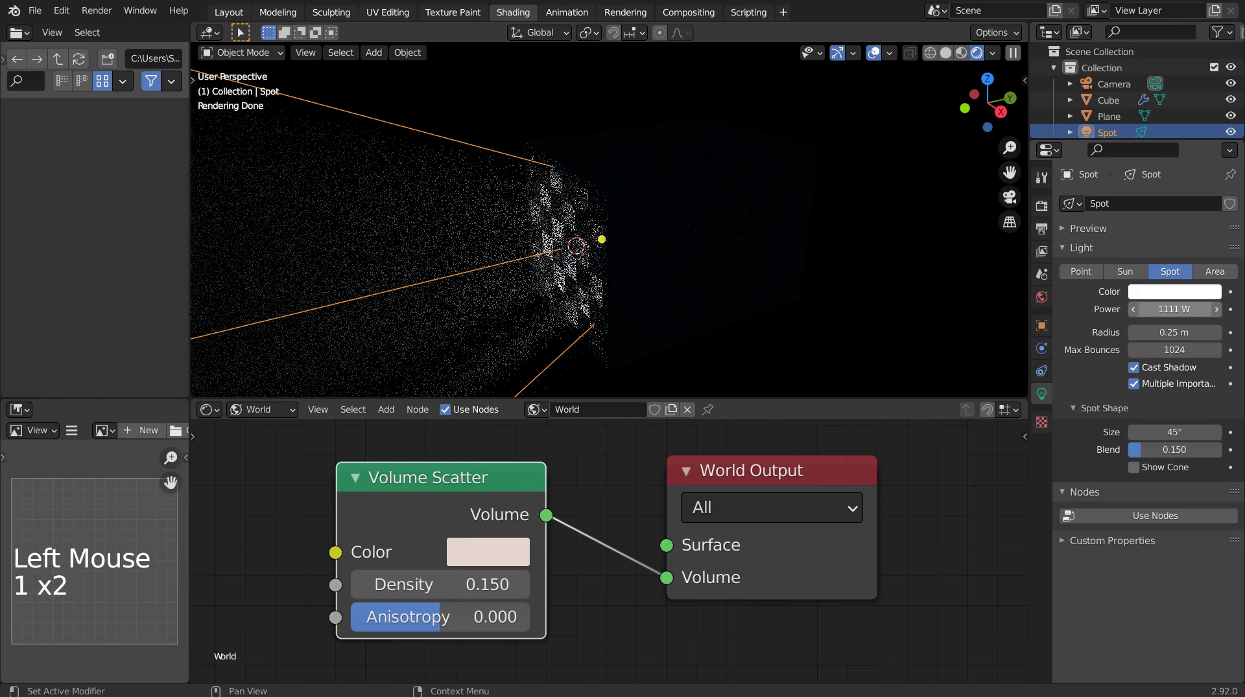
click(1174, 309)
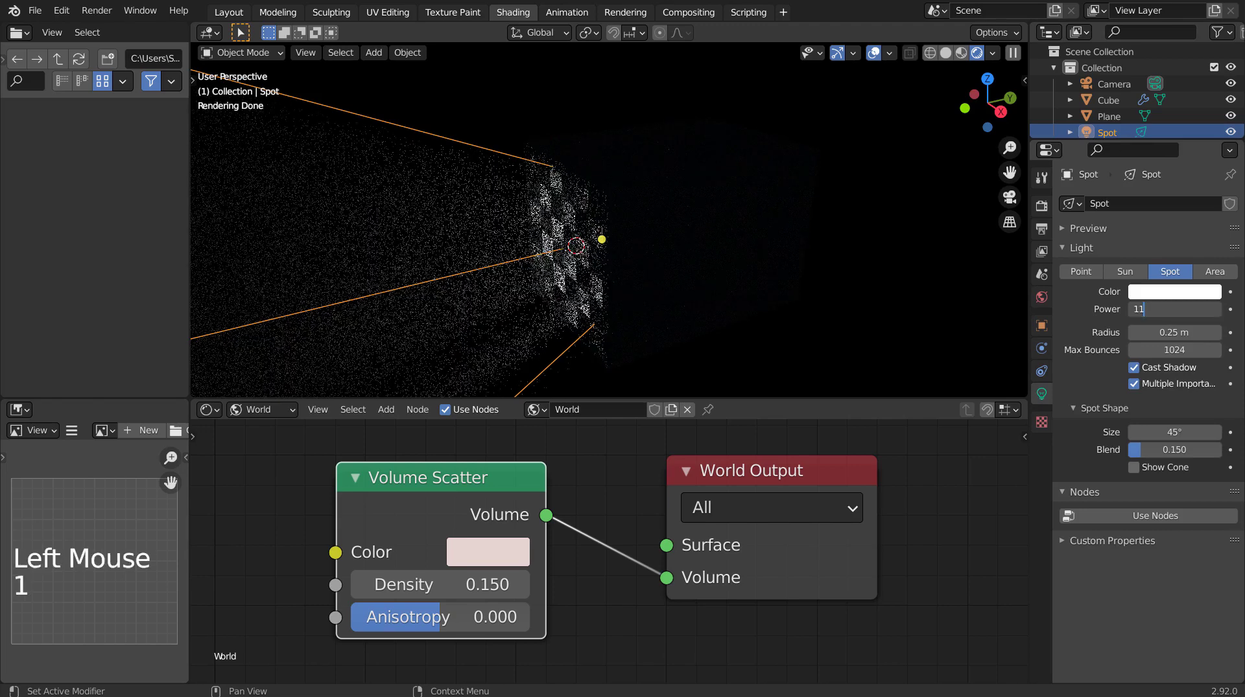
text(11)
key(Return)
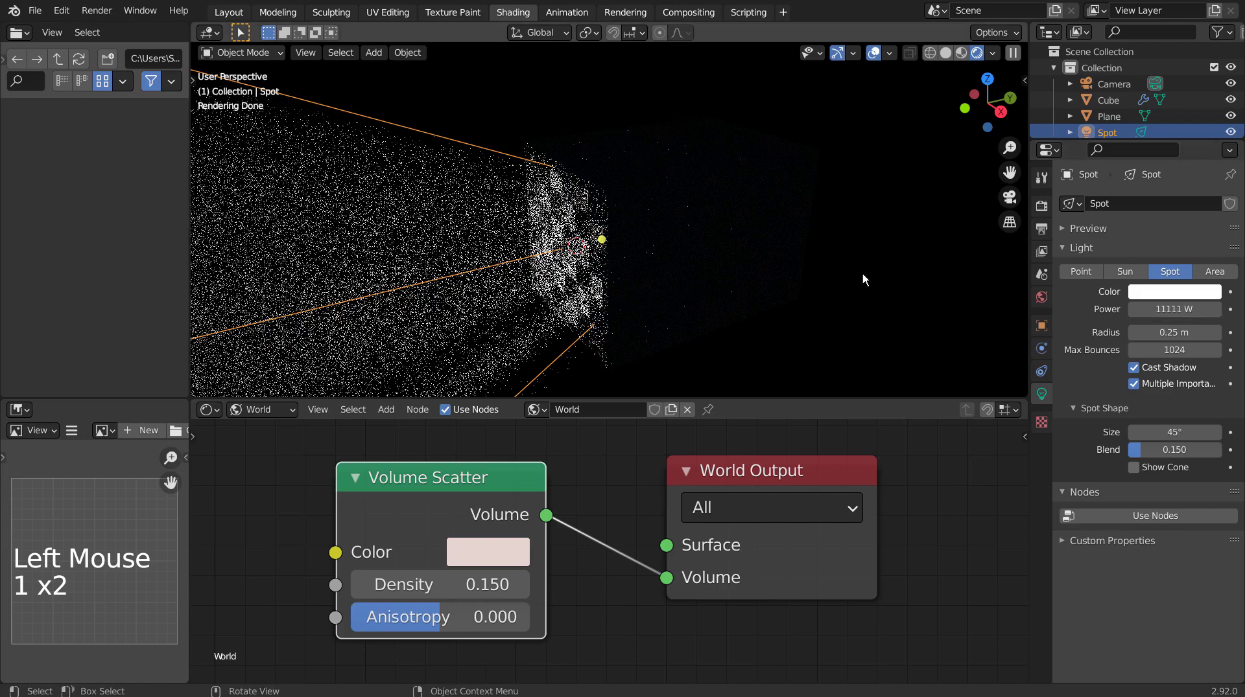
Set the Cycles viewport sample count to 5.
middle_drag(765, 272, 721, 261)
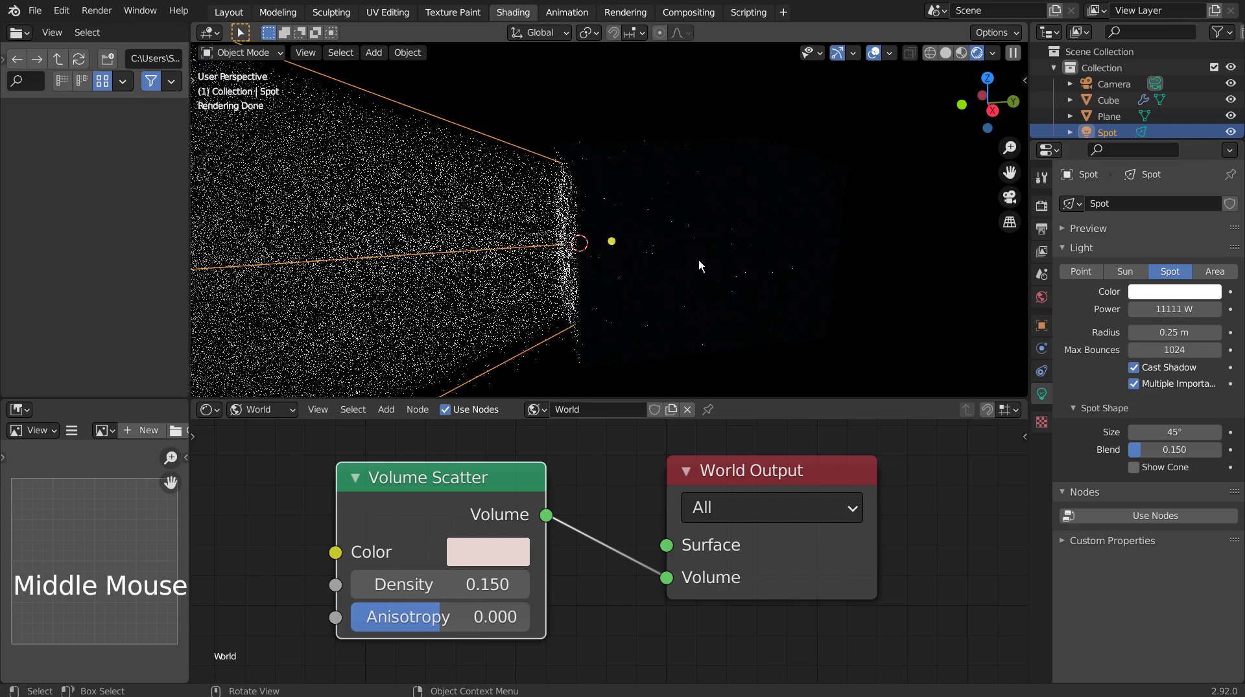
click(1042, 205)
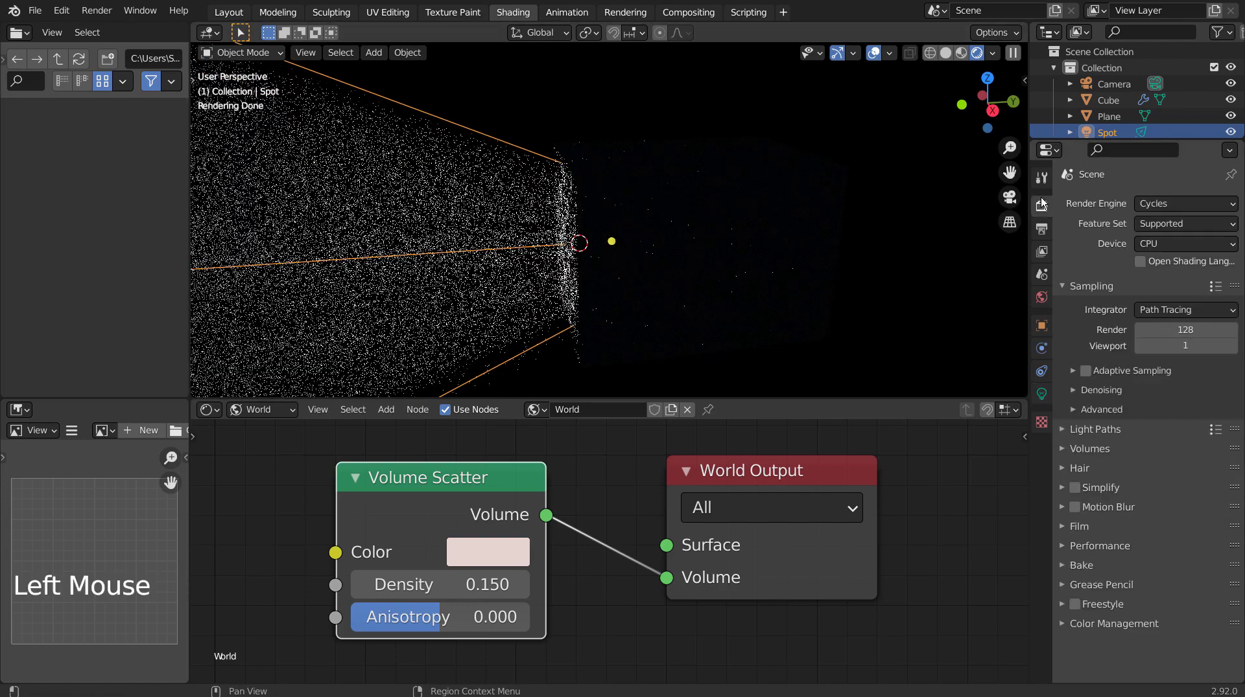
click(1199, 351)
text(5)
key(Return)
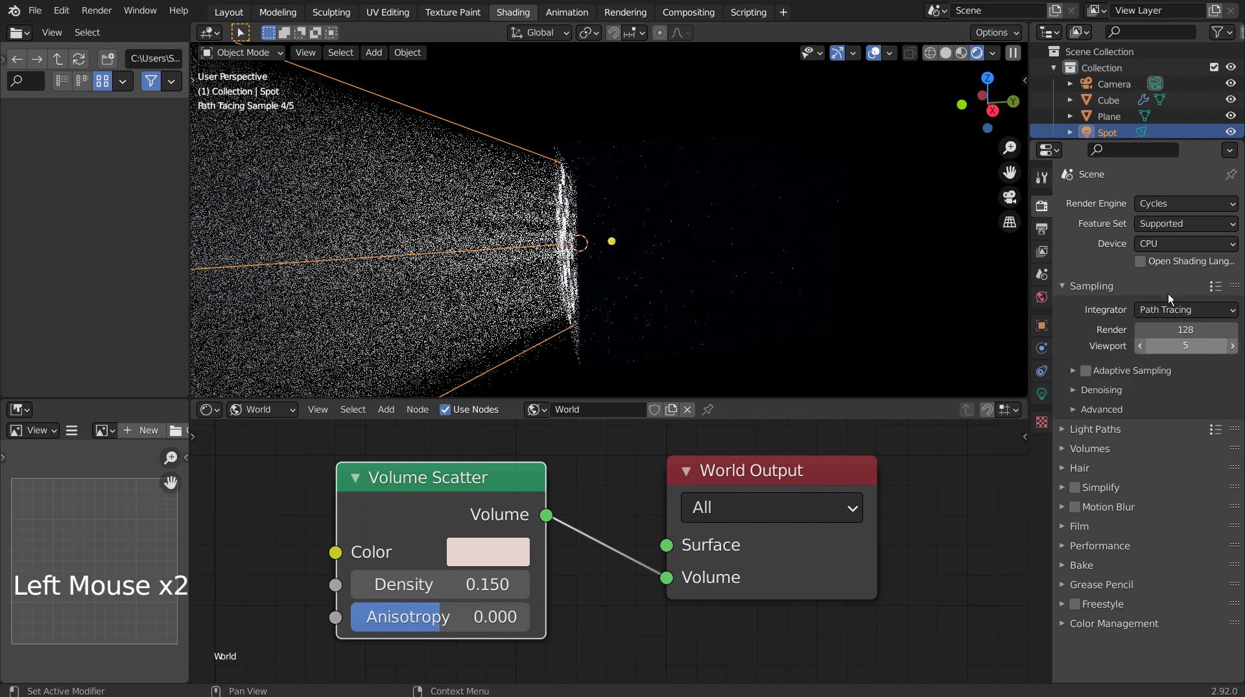
Cycle the viewport shading back to rendered mode and set the spot light's power to 33333 W.
click(930, 52)
click(984, 52)
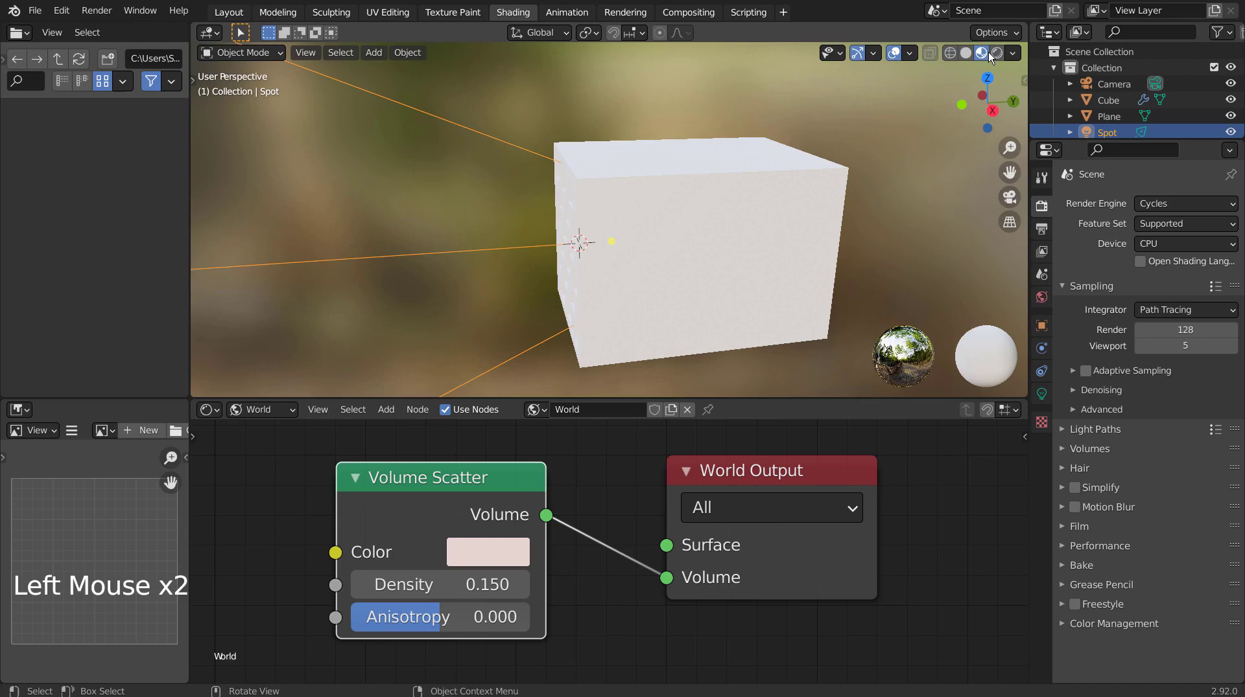
click(995, 52)
middle_drag(746, 271, 780, 256)
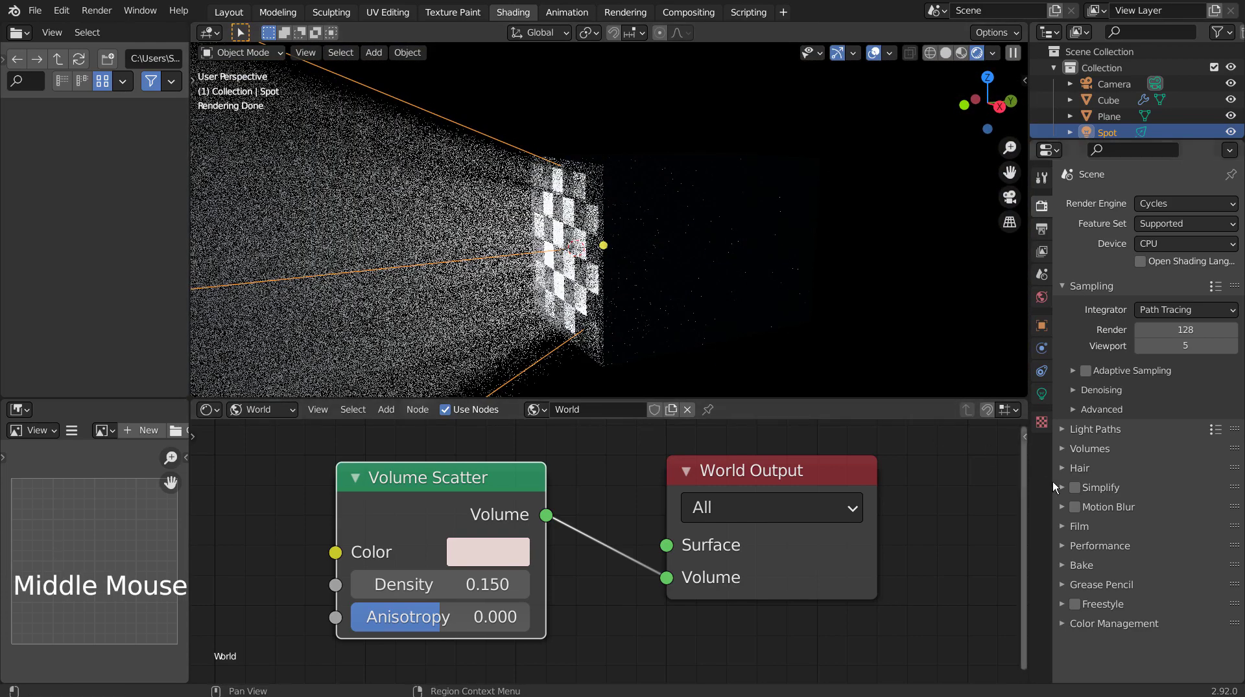
click(1043, 394)
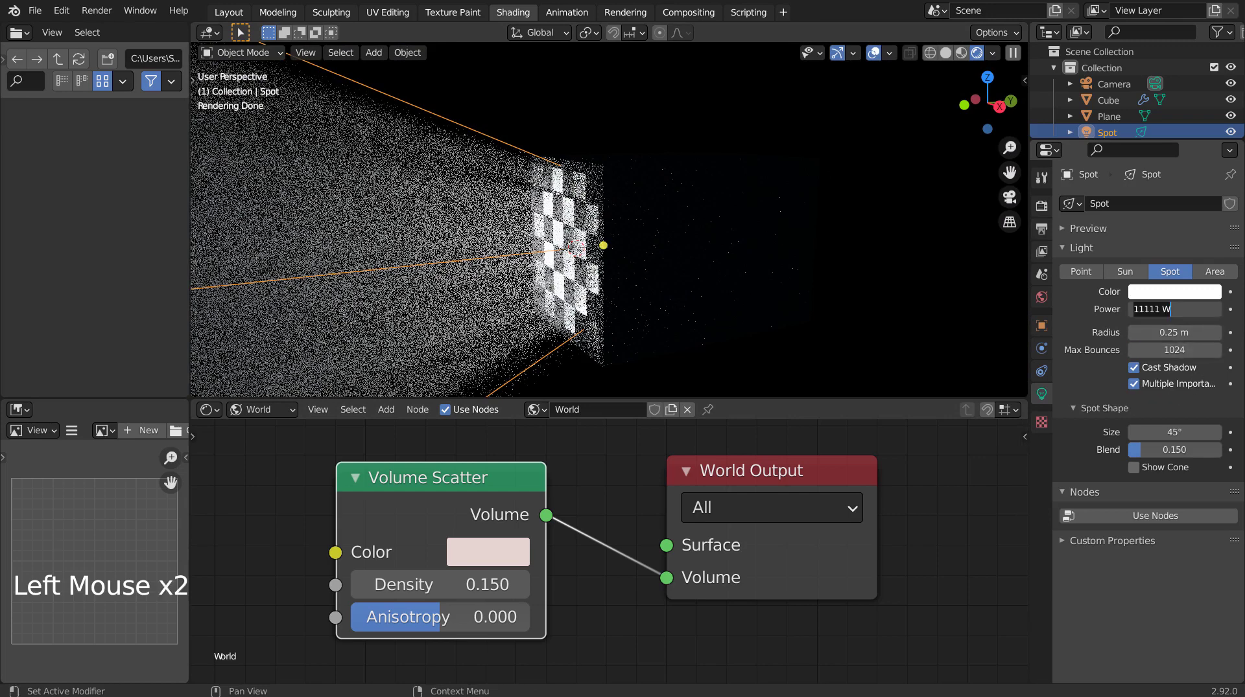
key(Return)
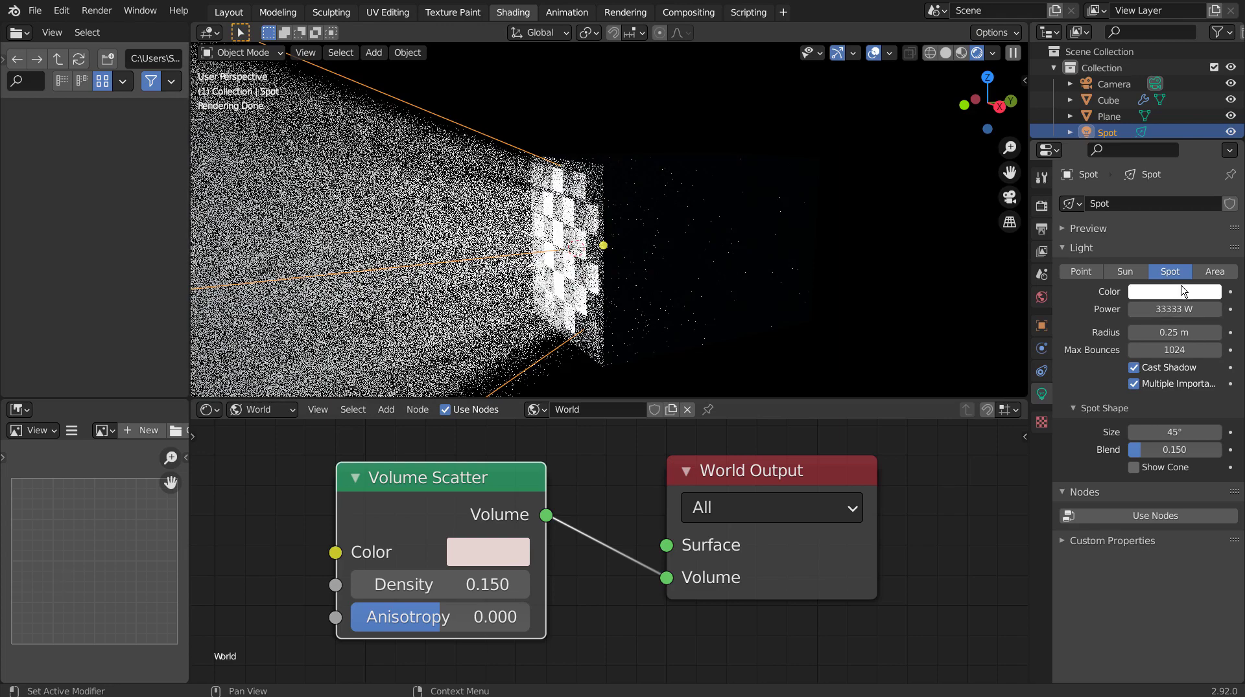
Tint the spot light a light orange with hue 0.050 and saturation 0.773, and raise its power to 55555 W.
click(1180, 291)
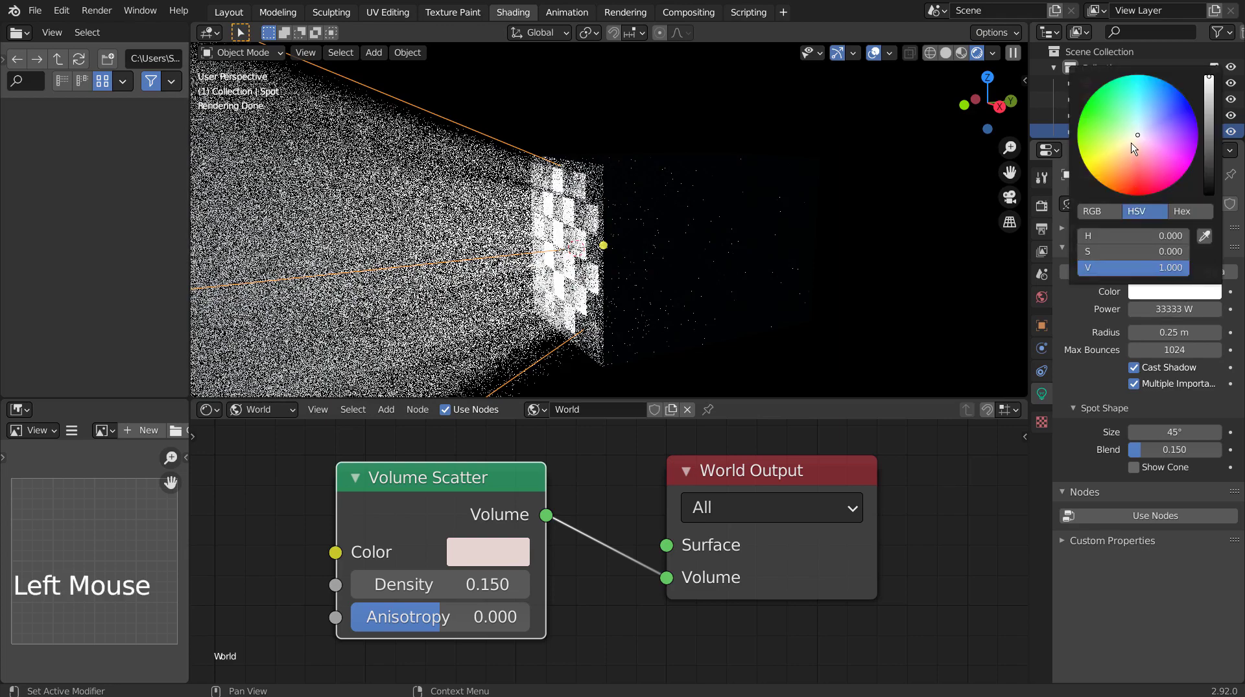
drag(1133, 148, 1125, 161)
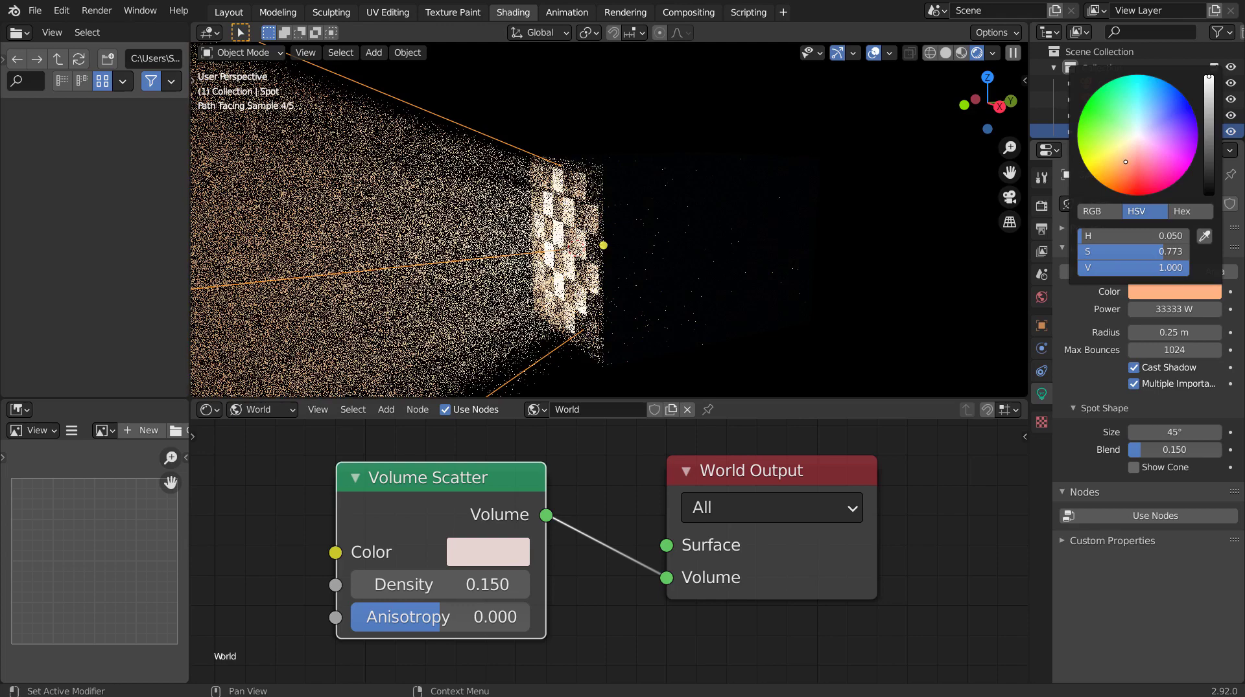
middle_drag(778, 260, 799, 261)
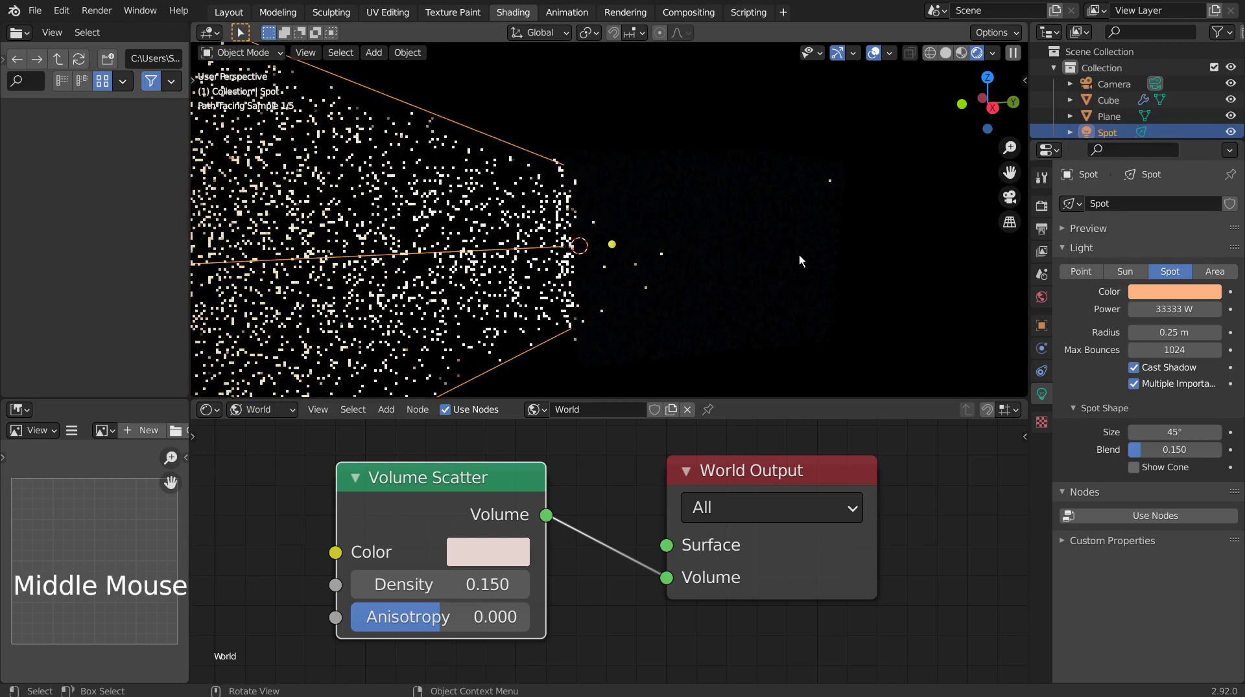
key(KP_3)
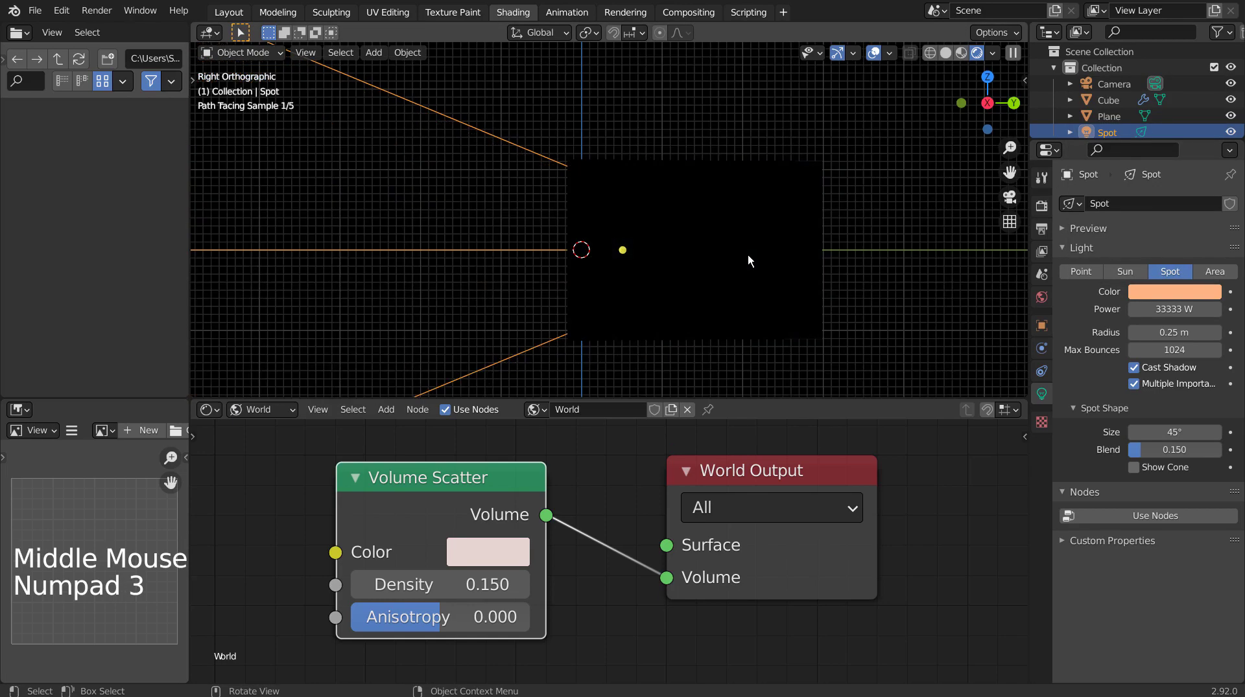
shift+middle_drag(609, 266, 713, 236)
scroll(690, 236, up, 3)
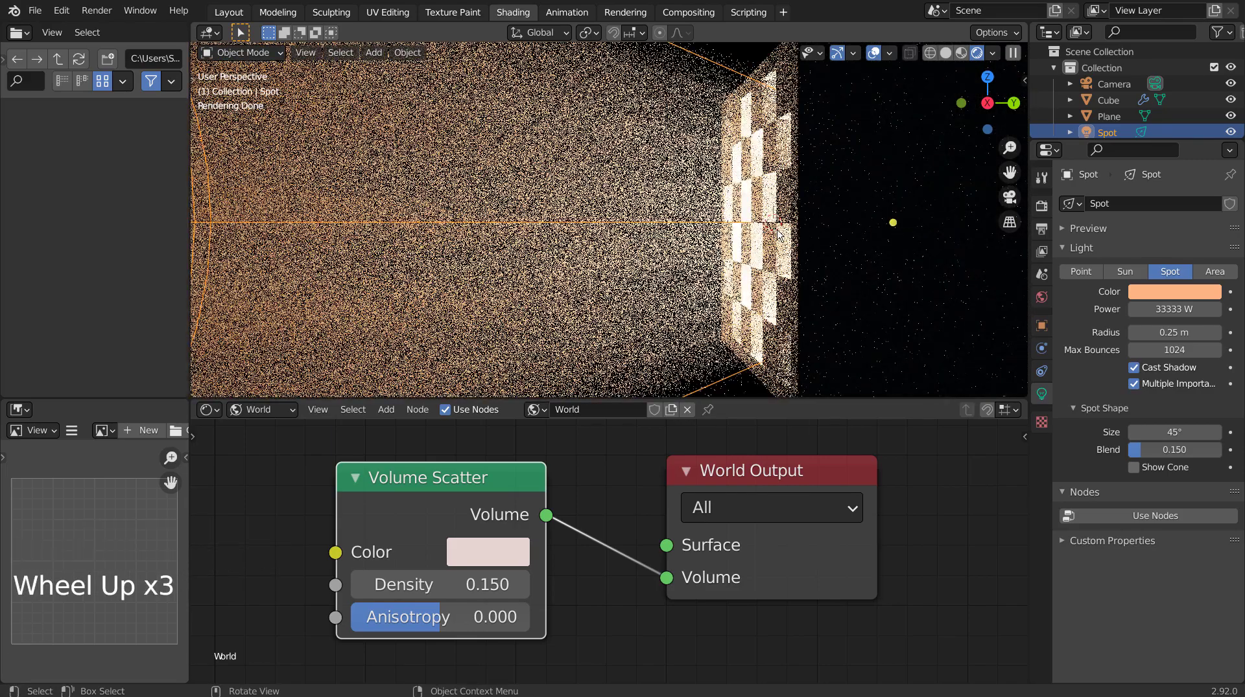
mouse_move(773, 238)
middle_down()
mouse_move(792, 235)
mouse_move(745, 249)
mouse_move(854, 263)
mouse_move(946, 305)
middle_up()
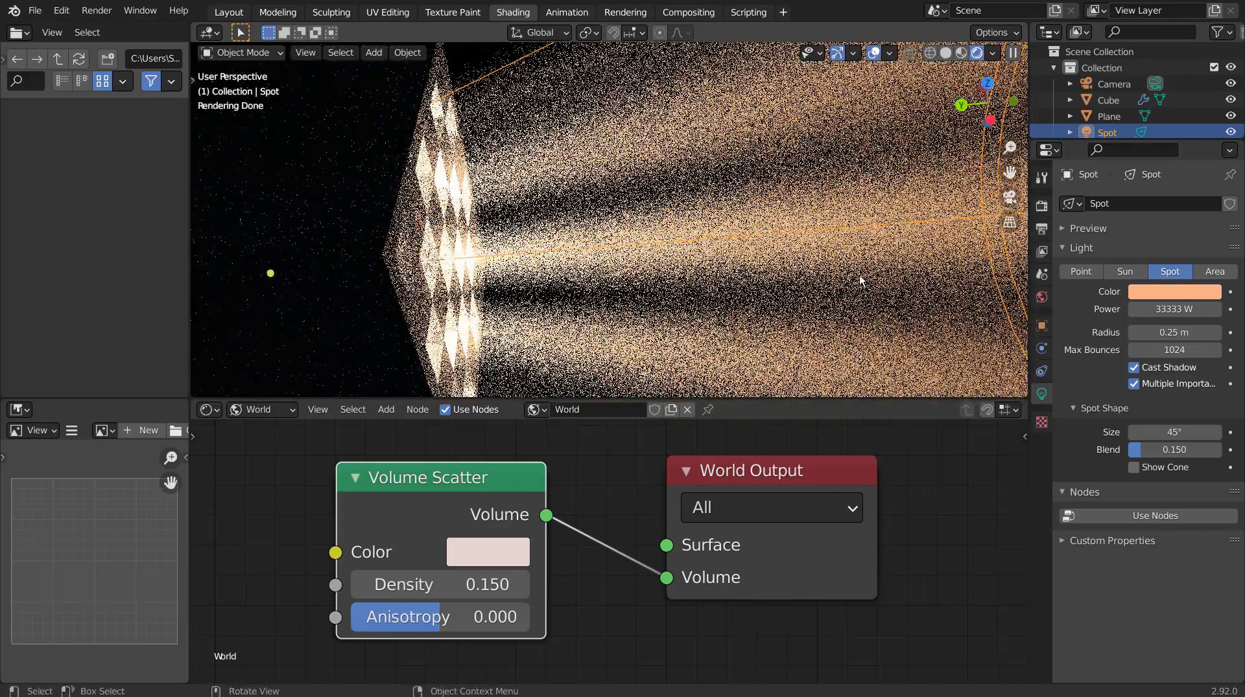
mouse_move(859, 280)
middle_down()
mouse_move(840, 225)
mouse_move(873, 286)
mouse_move(883, 224)
middle_up()
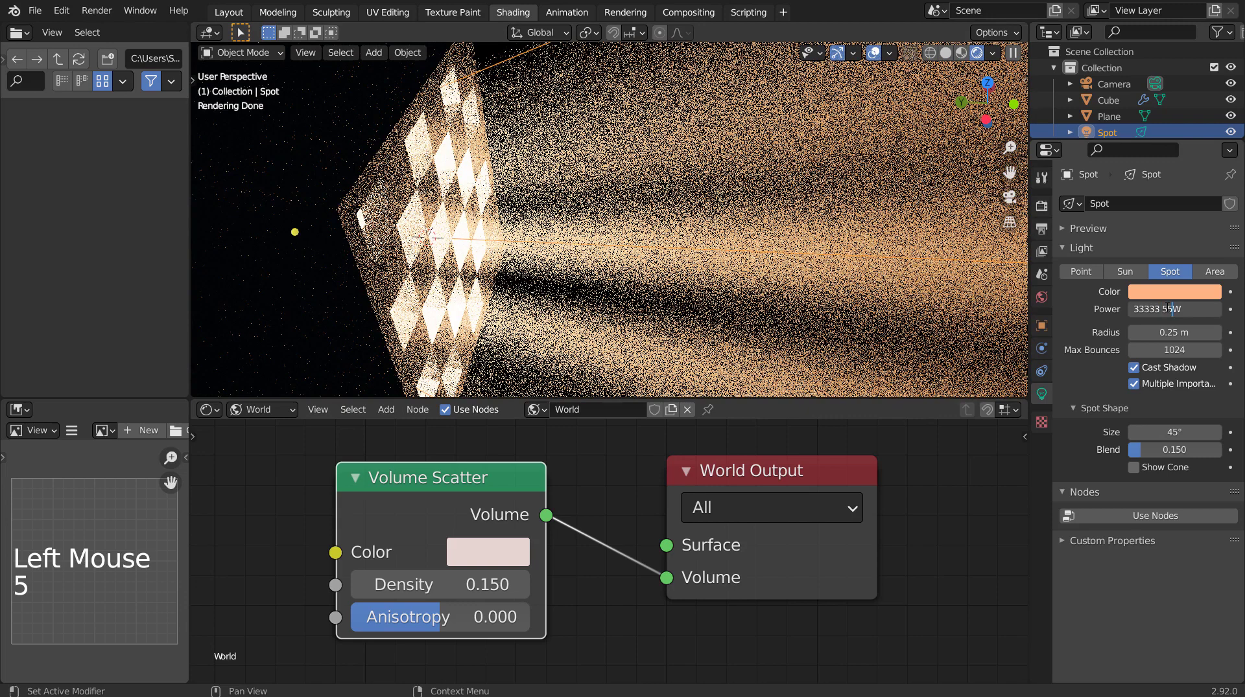
key(Right)
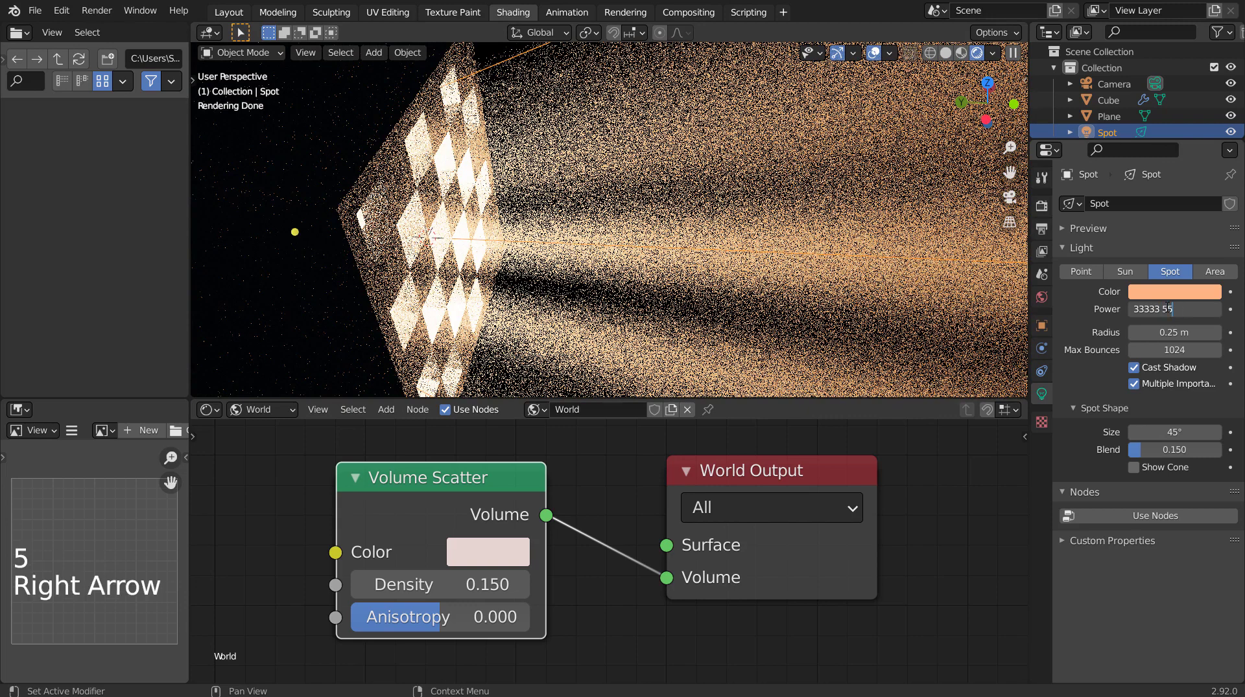
key(BackSpace)
key(BackSpace)
key(BackSpace)
text(55555 W)
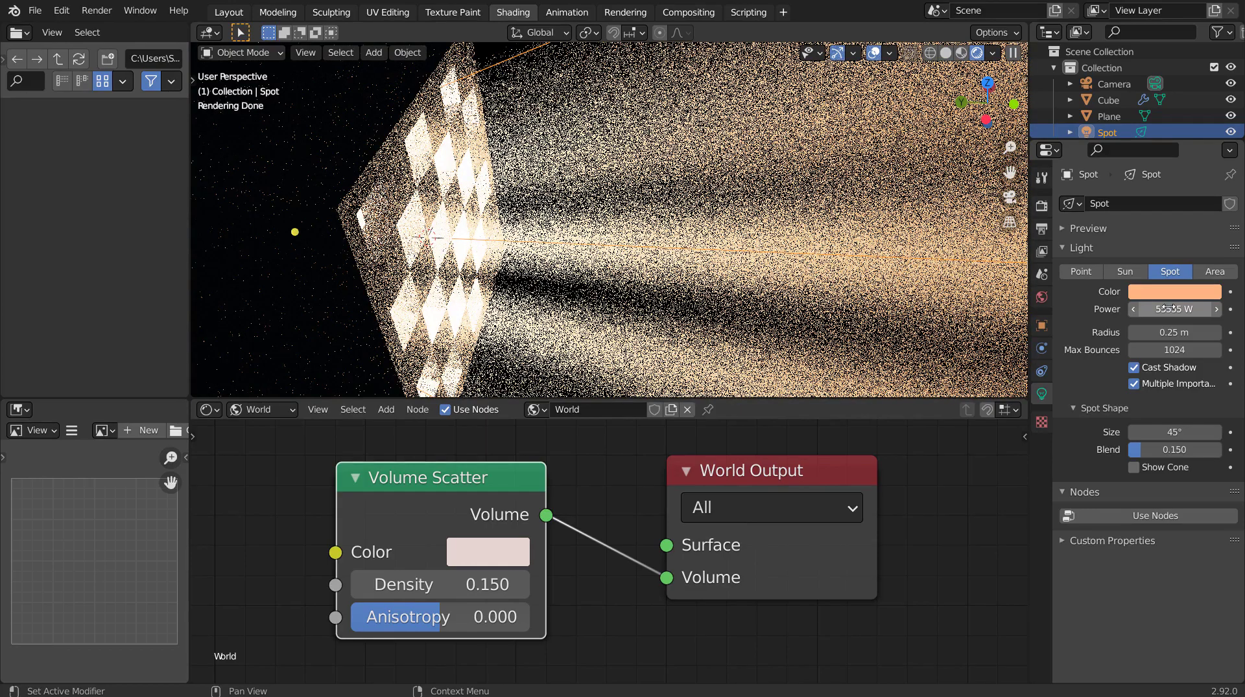
Try a light blue color on the spot light, and settle on pink with hue 0.853 and saturation 0.528.
middle_drag(493, 233, 695, 206)
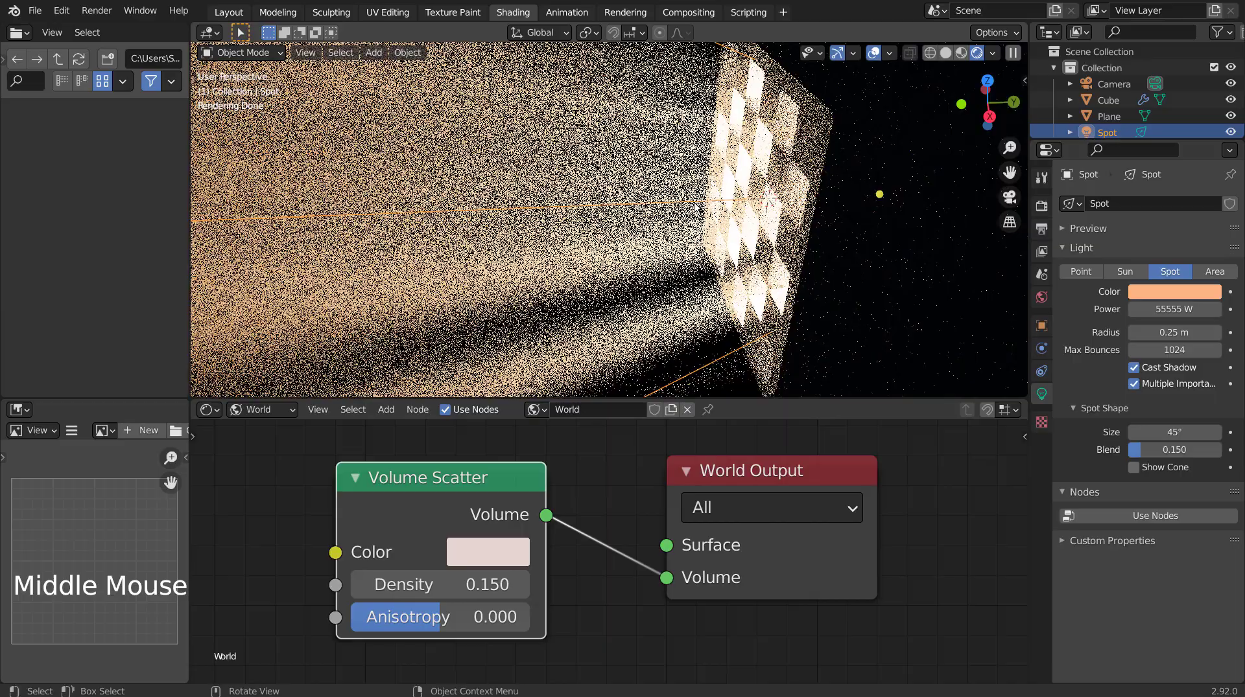
middle_drag(726, 139, 755, 223)
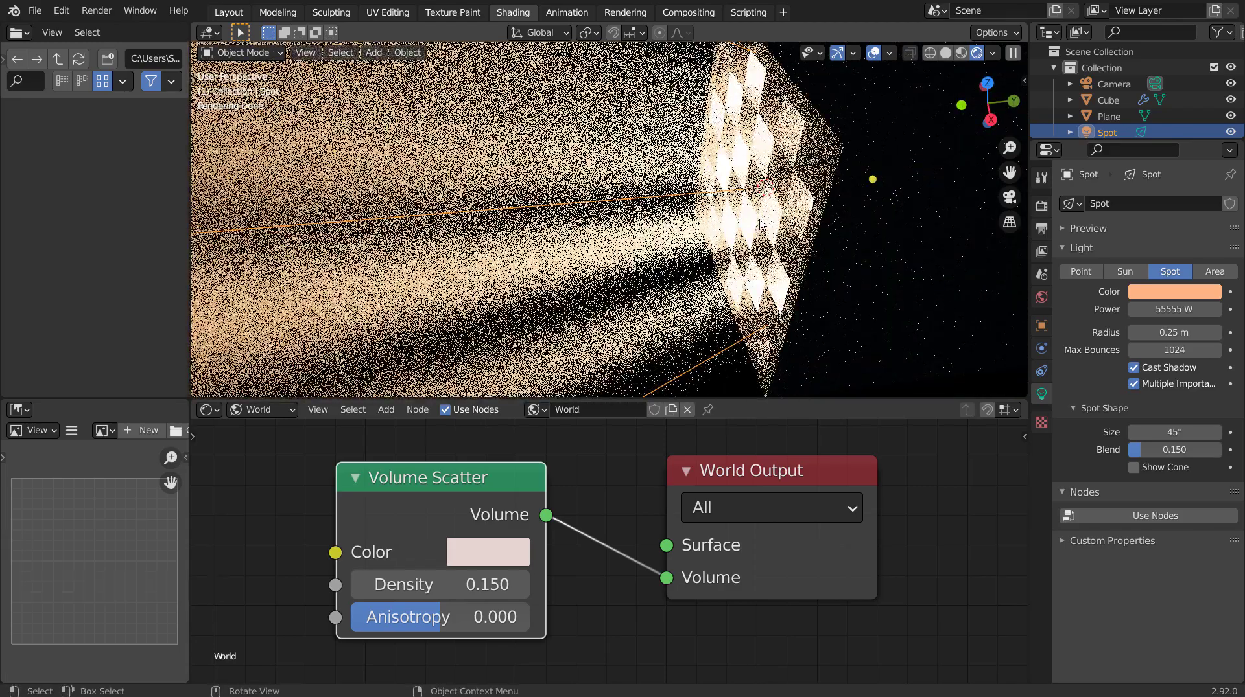
click(1197, 309)
click(1172, 291)
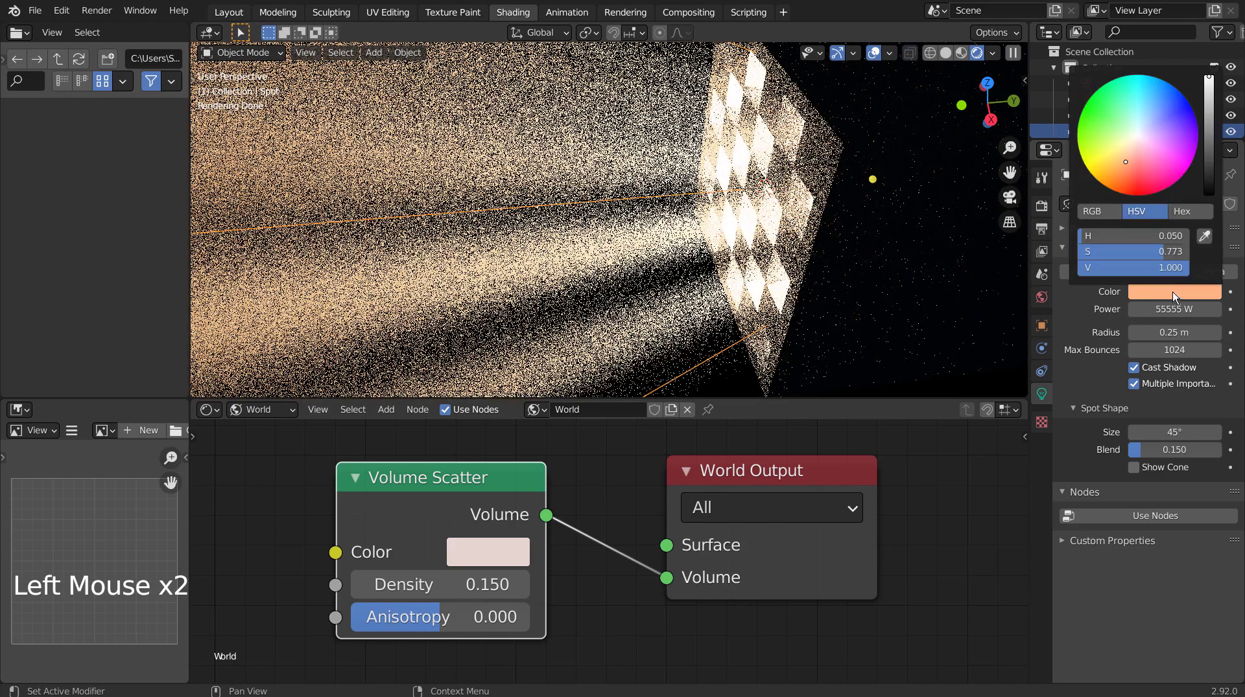
drag(1154, 142, 1148, 117)
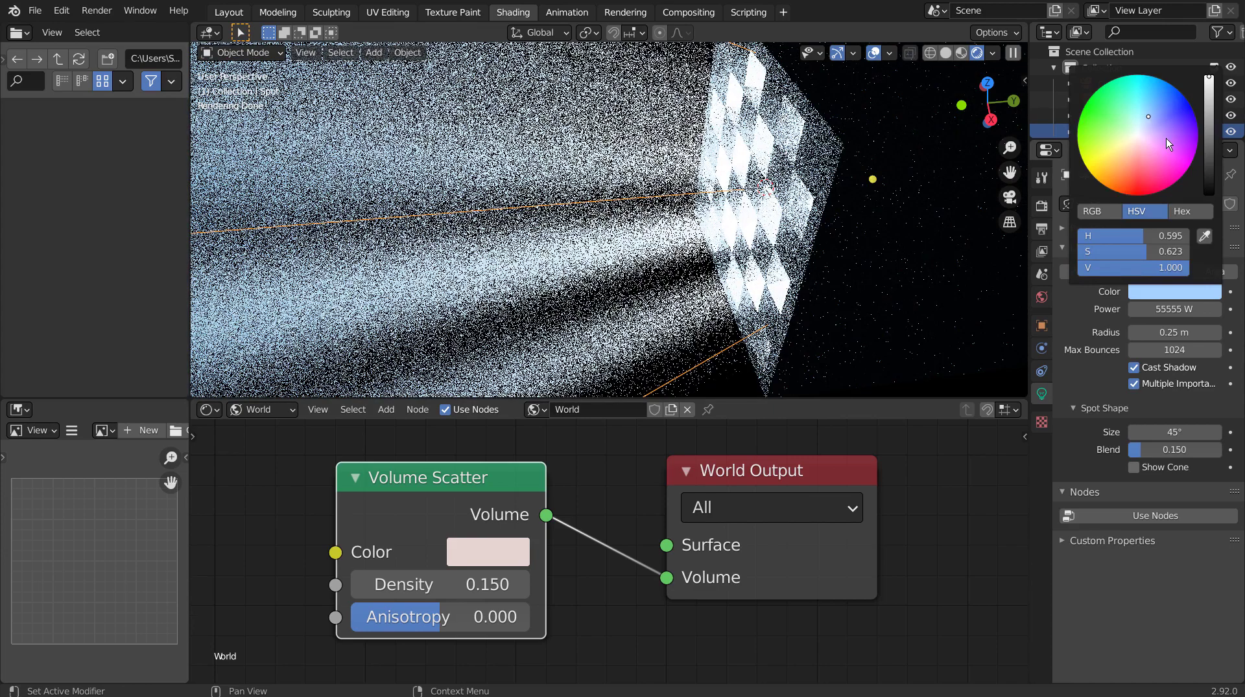
click(1151, 145)
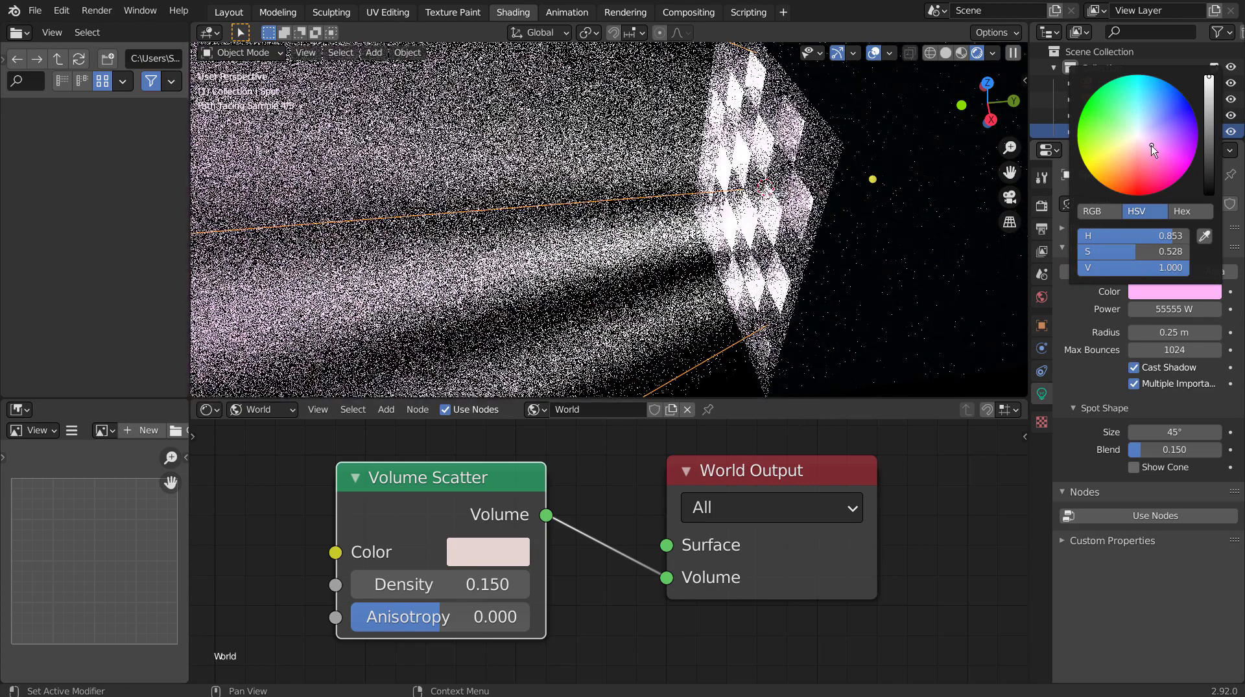
Raise the Volume Scatter node's density to 0.5 and on to 1 to compare the rays.
click(441, 585)
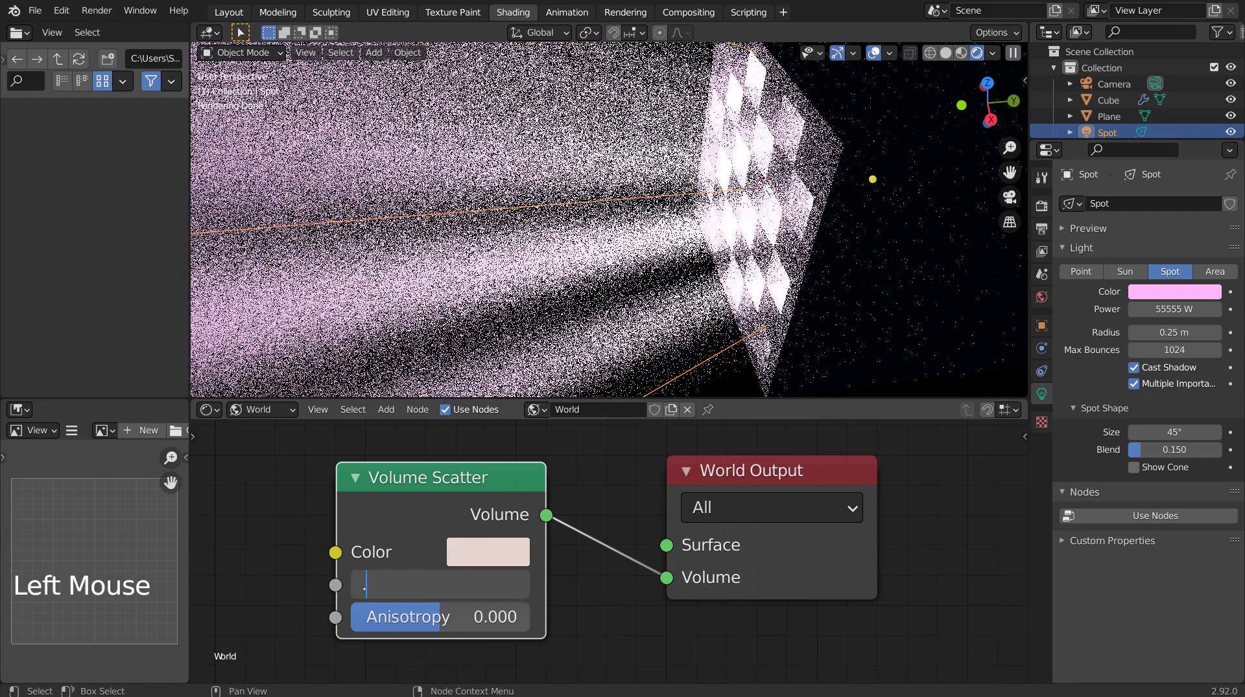
text(.5)
key(Return)
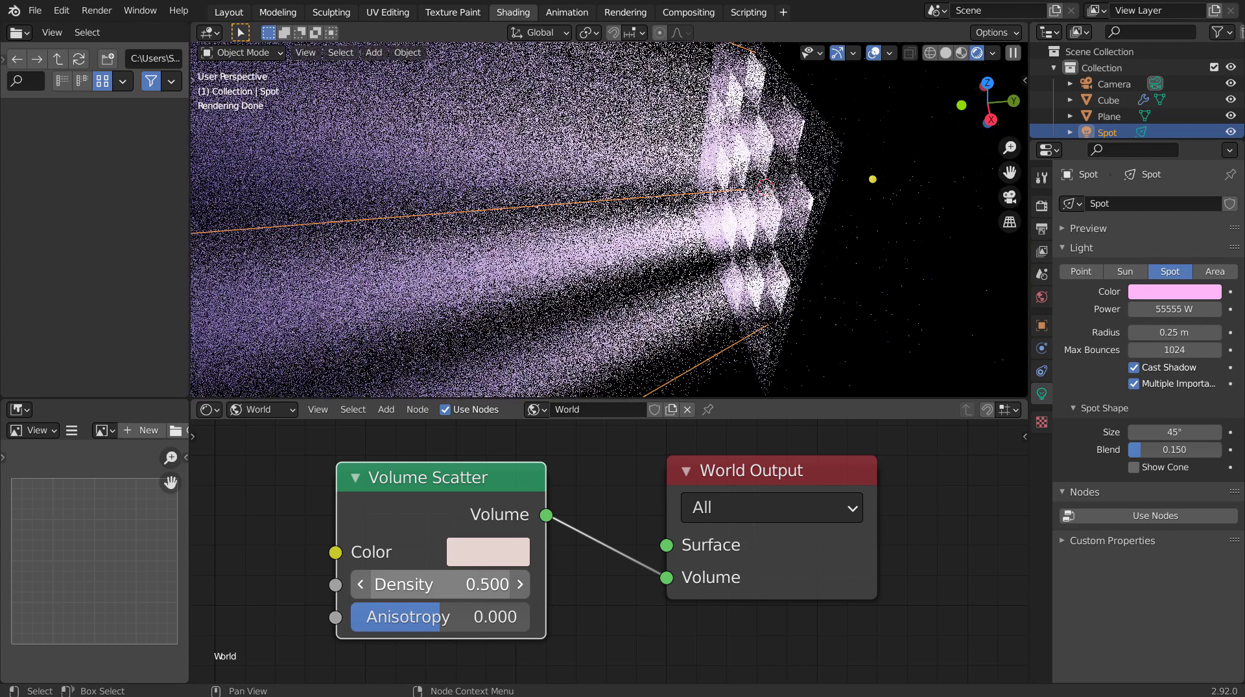
click(441, 585)
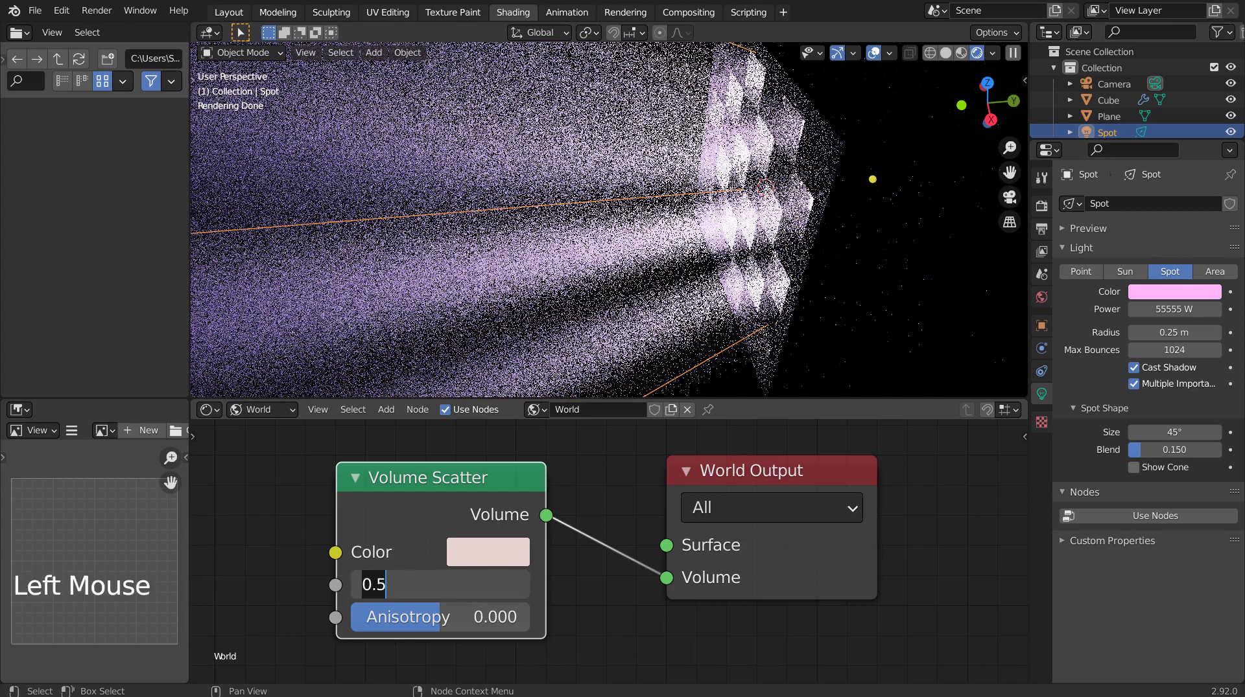
text(1)
key(Return)
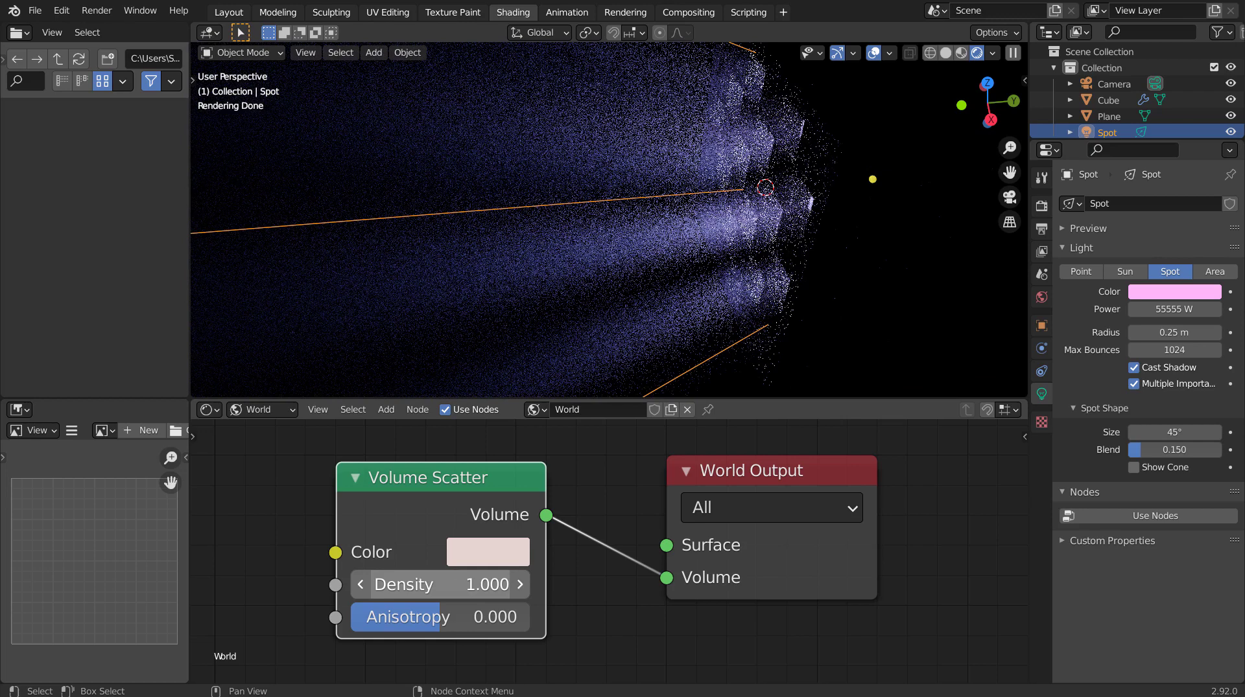
Try a Volume Scatter density of 2, and lower it to 1.5.
click(441, 584)
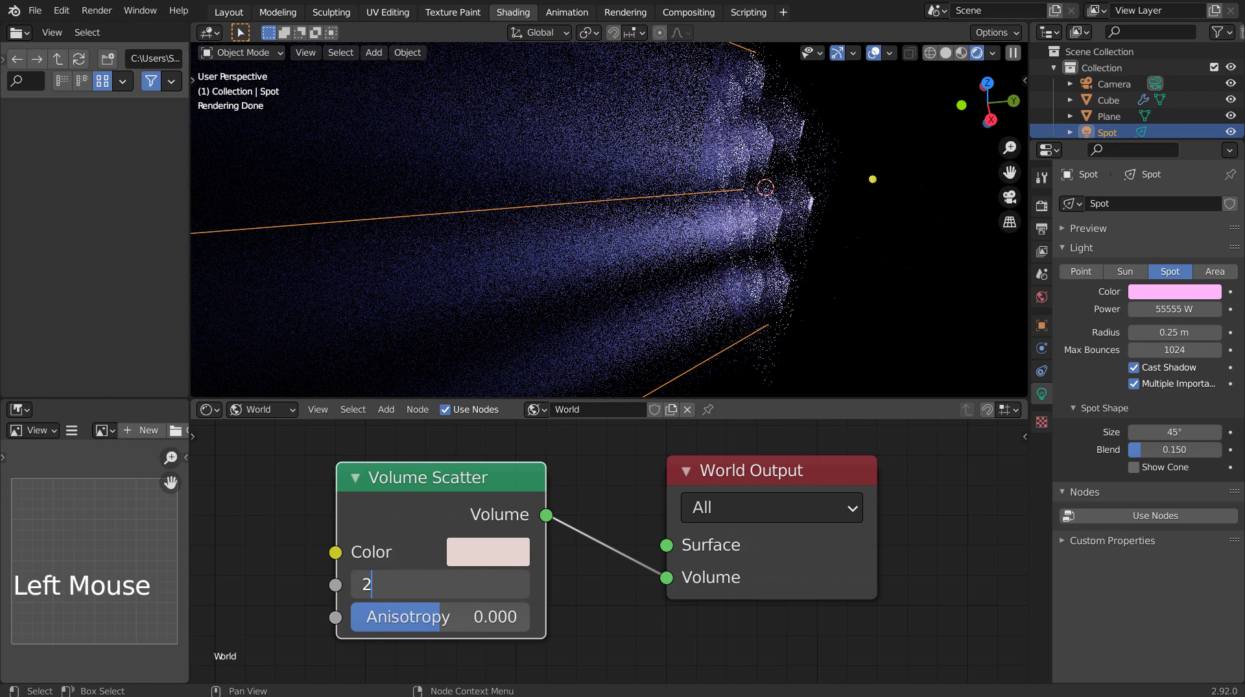
key(Return)
click(441, 585)
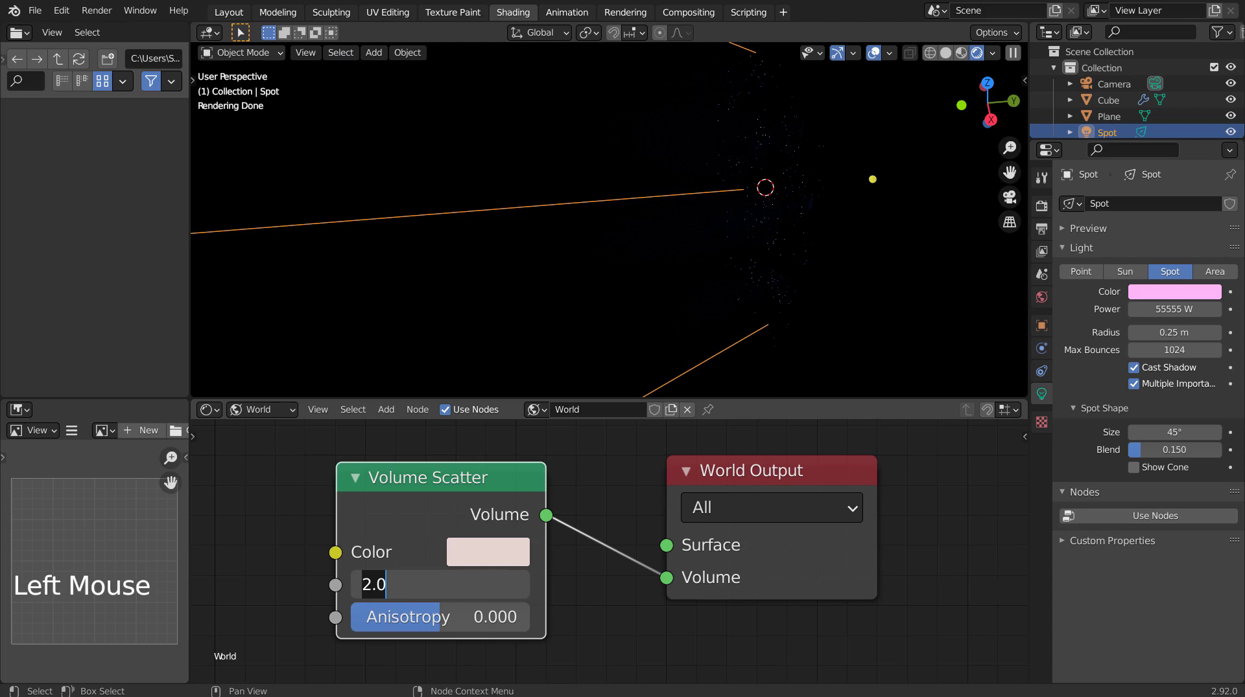
text(1.5)
key(Return)
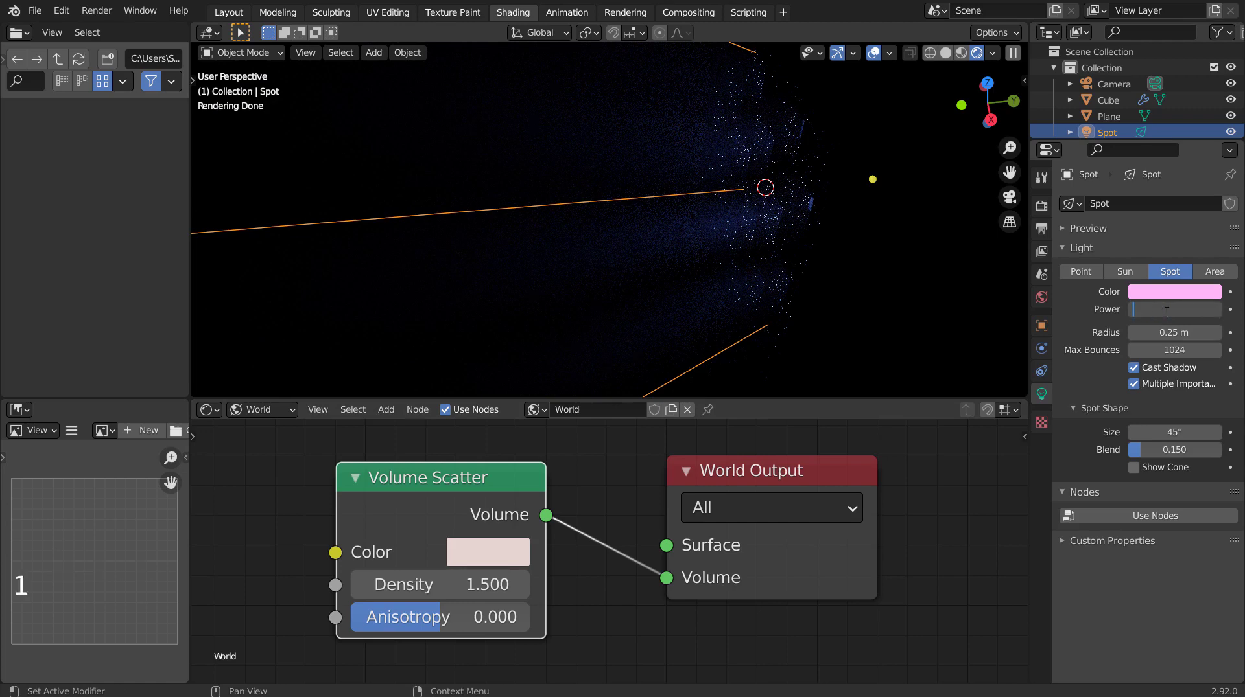
Increase the spot light's power to 1.1111 MW and on to 2.2222 MW.
key(Return)
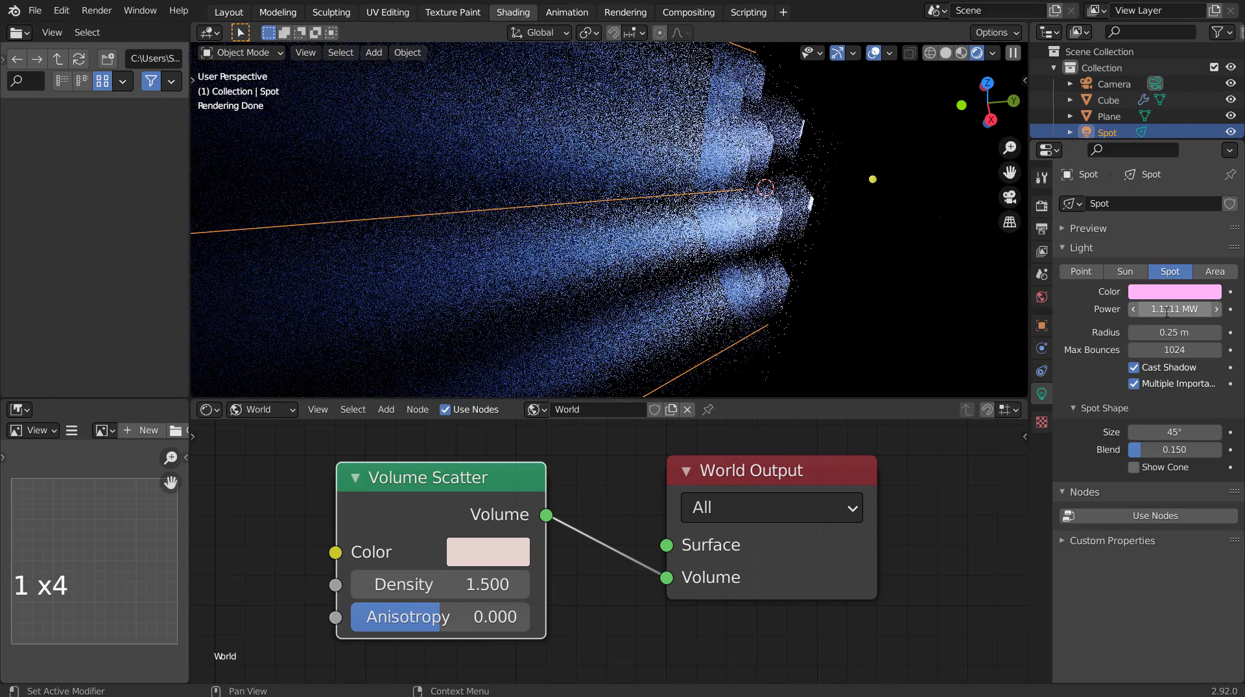
middle_drag(655, 259, 869, 275)
click(1174, 309)
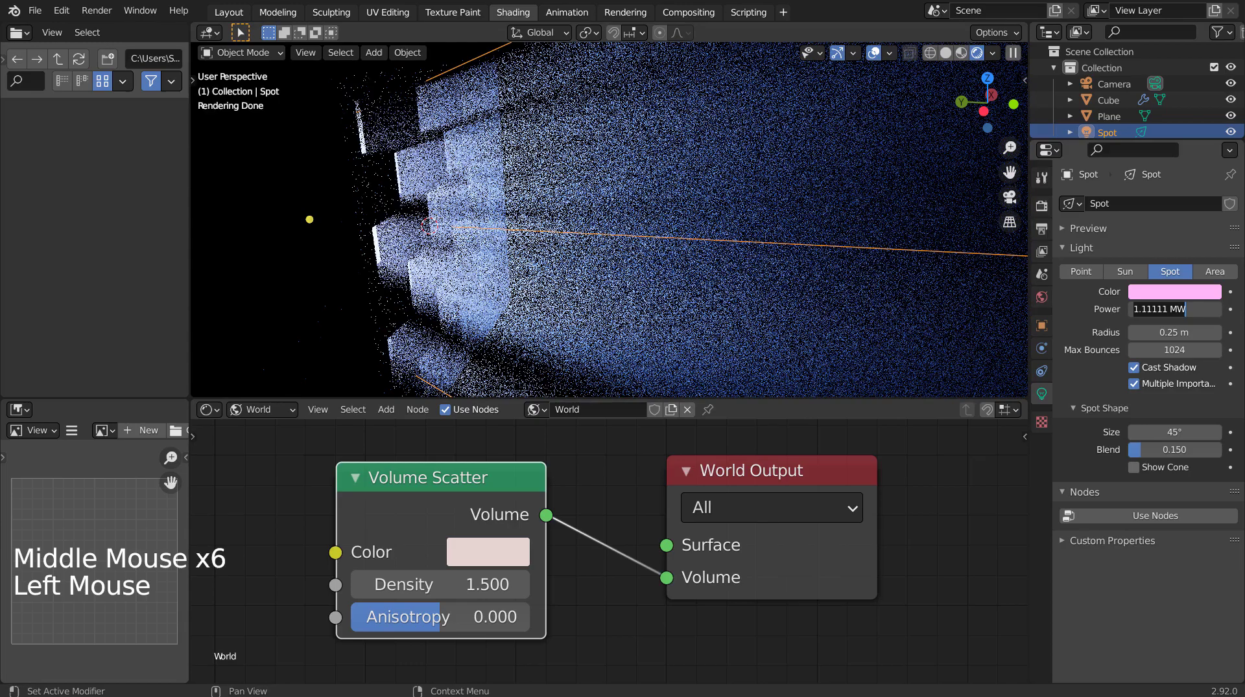
text(2222)
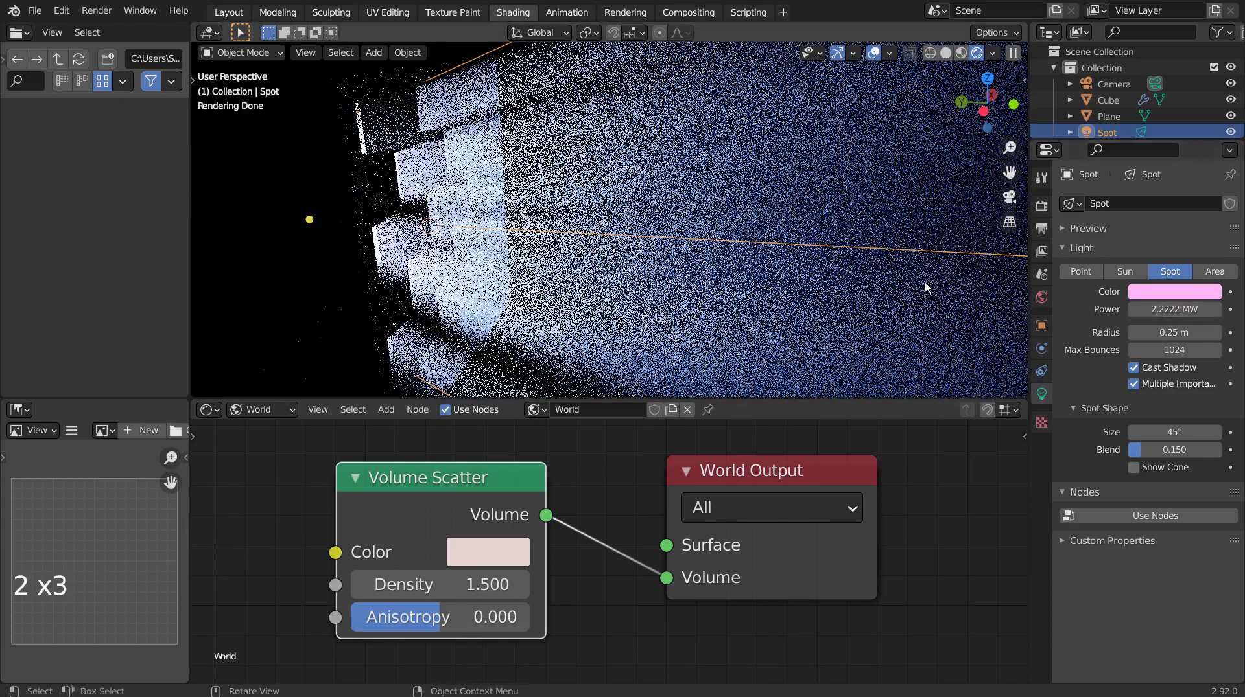
Check the rays from both sides and the front of the grid, and set the spot light's power to 5.5556 MW.
mouse_move(869, 272)
middle_down()
mouse_move(749, 181)
mouse_move(752, 266)
mouse_move(834, 280)
mouse_move(834, 264)
mouse_move(806, 273)
mouse_move(797, 252)
mouse_move(733, 276)
middle_up()
scroll(796, 245, down, 4)
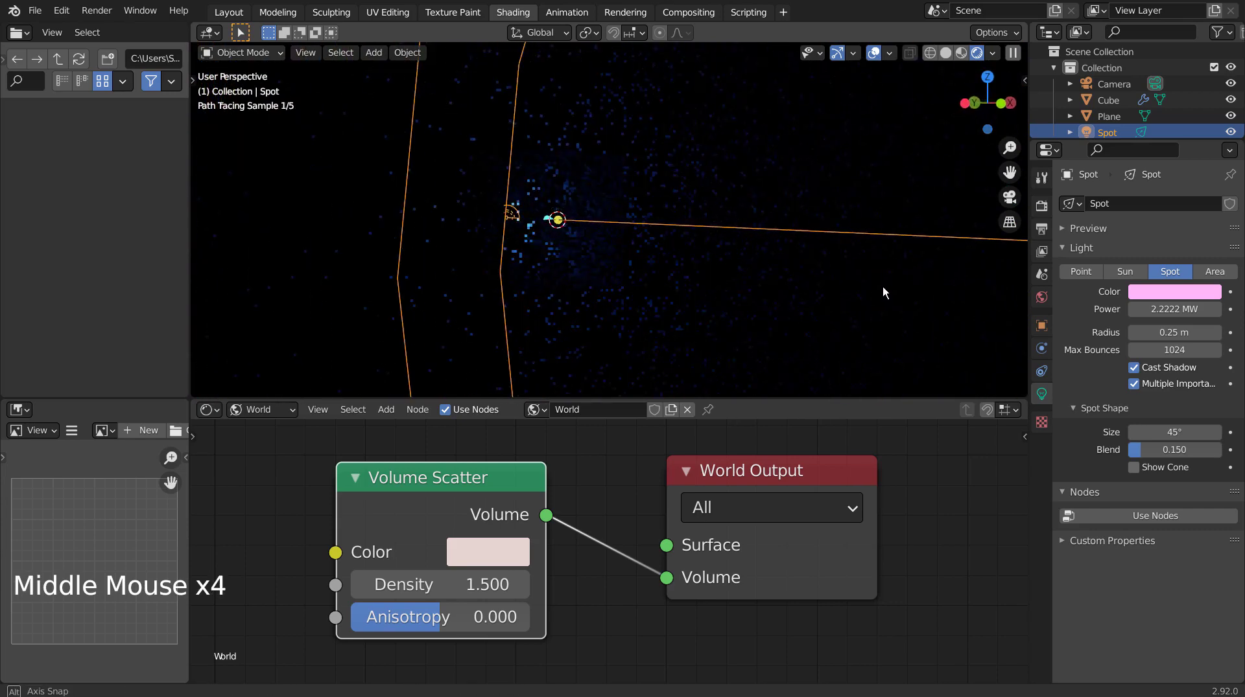
middle_drag(887, 289, 755, 284)
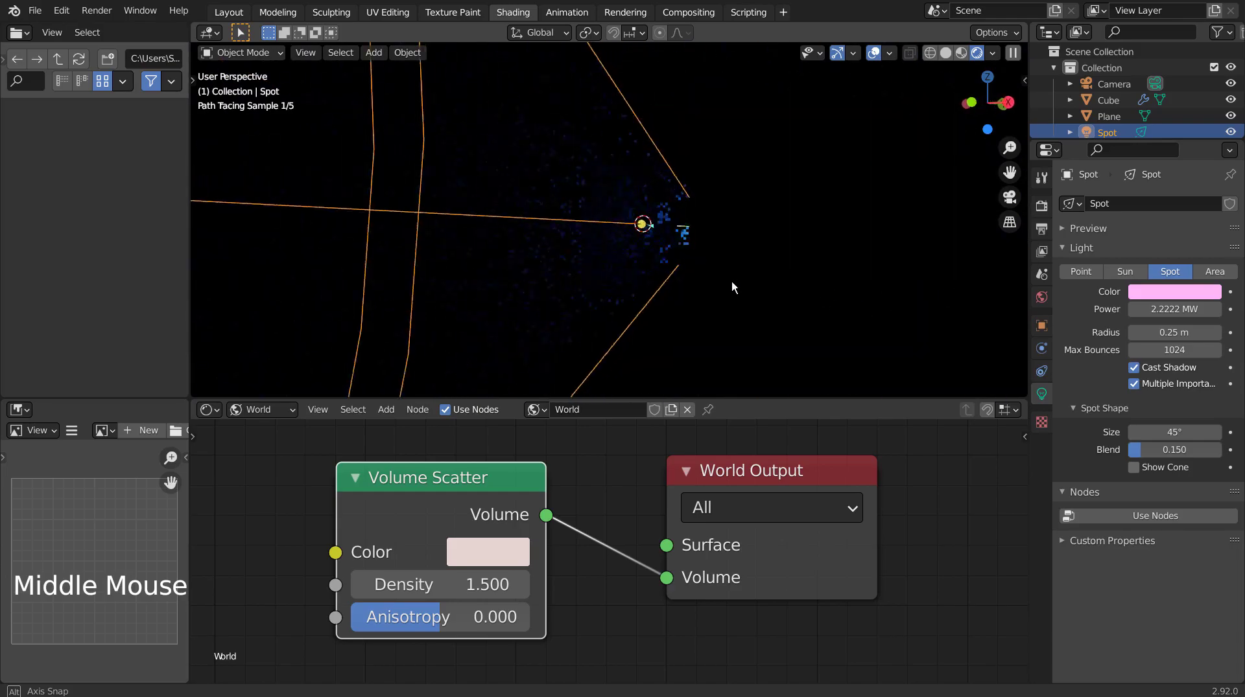
scroll(728, 282, up, 3)
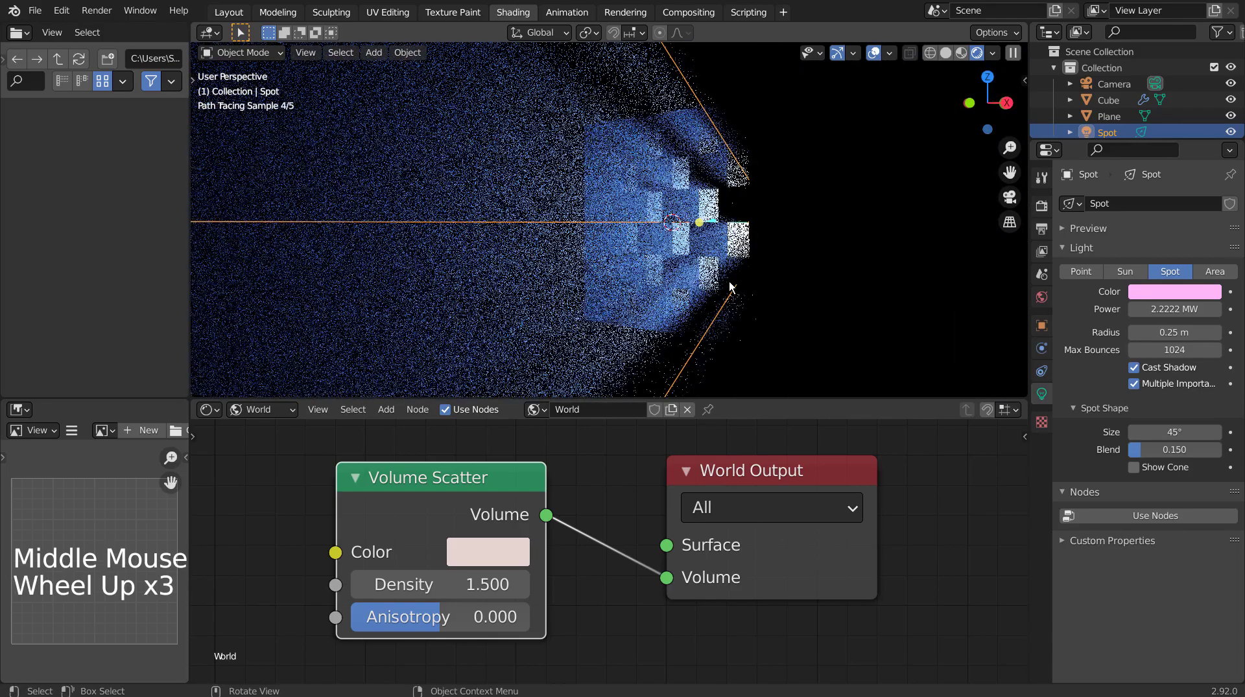
shift+middle_drag(731, 285, 895, 279)
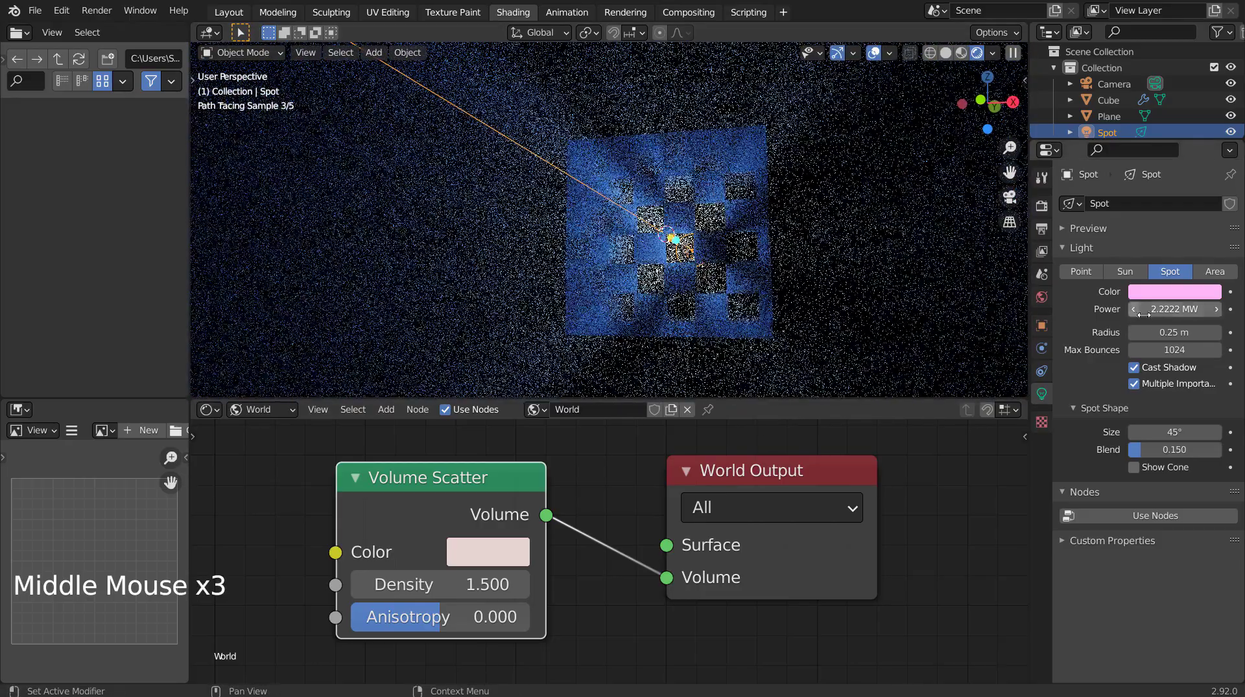
click(1174, 309)
text(555555)
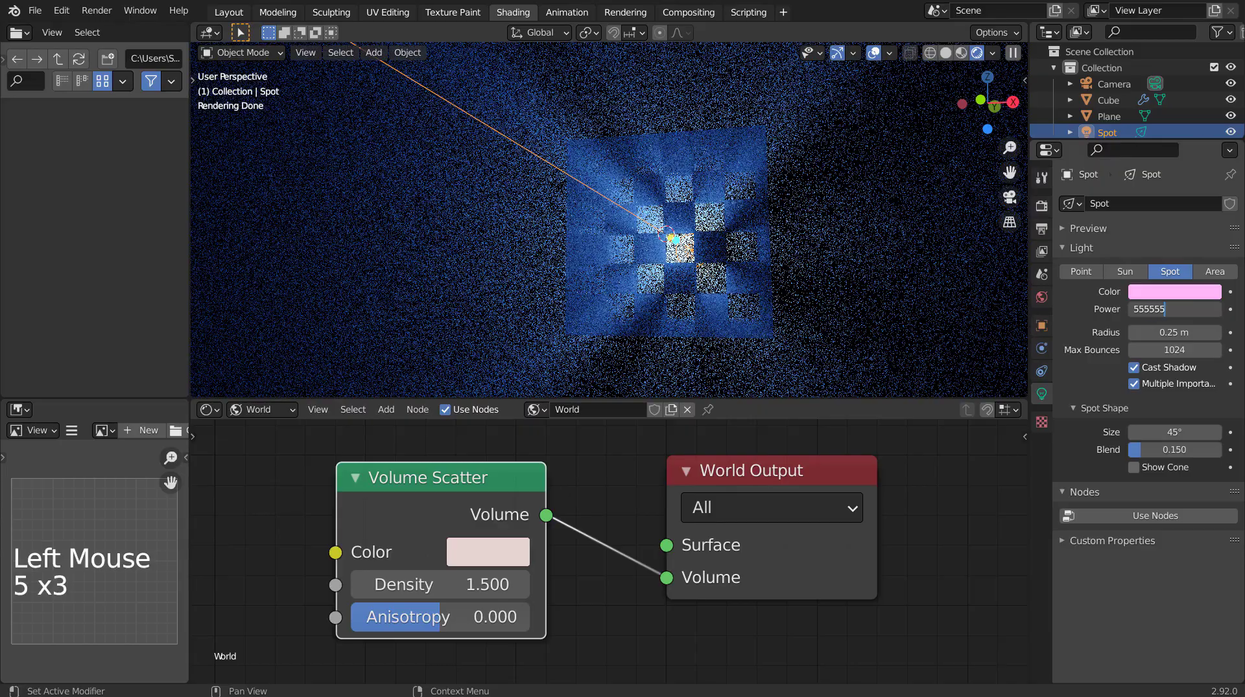
key(Return)
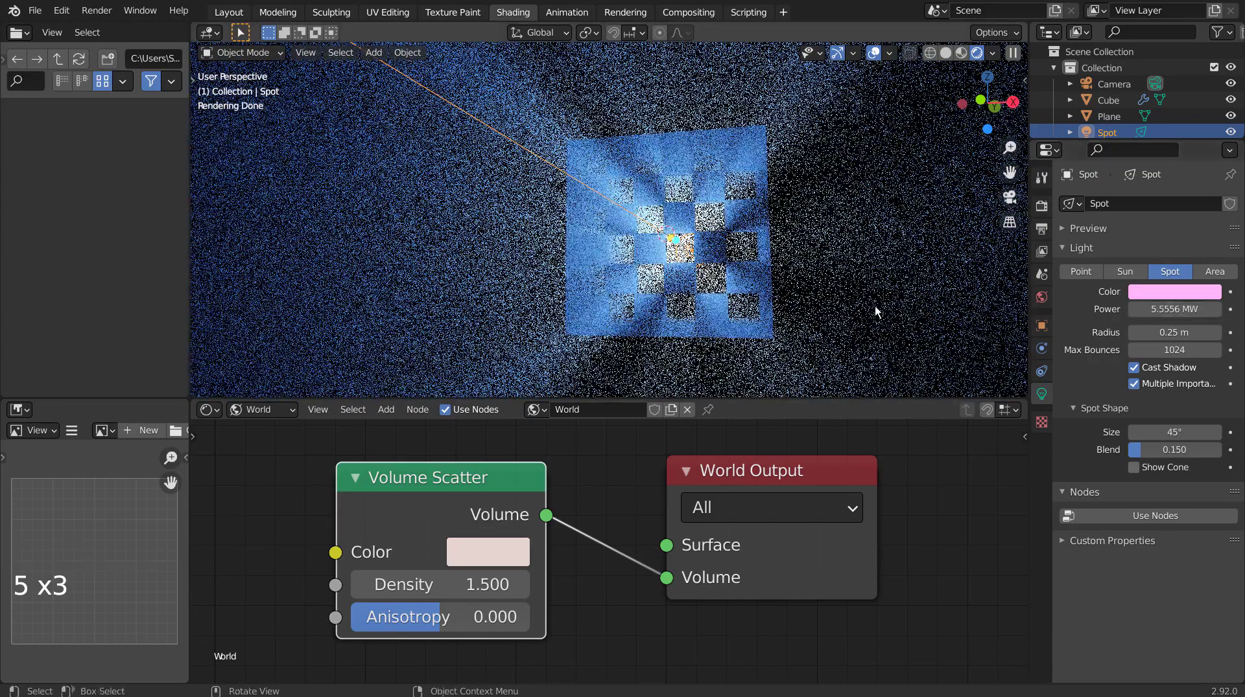
Set the Volume Scatter node's density to 2.
middle_drag(875, 311, 771, 343)
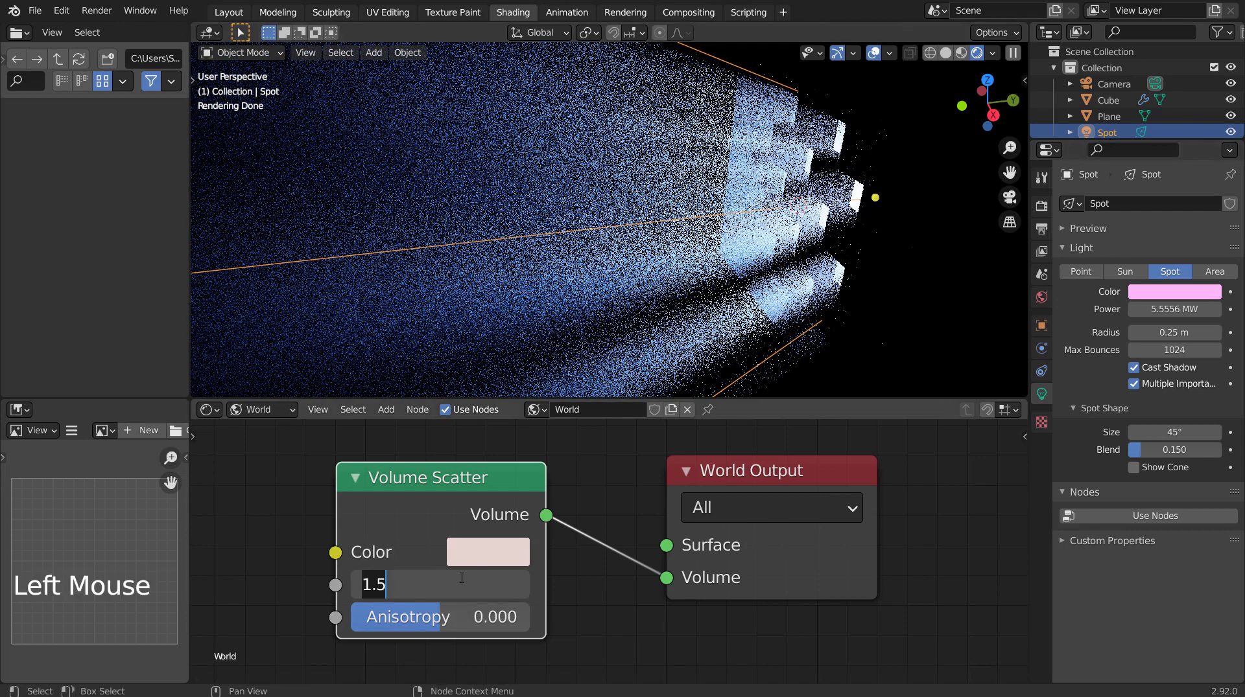
text(2)
key(Return)
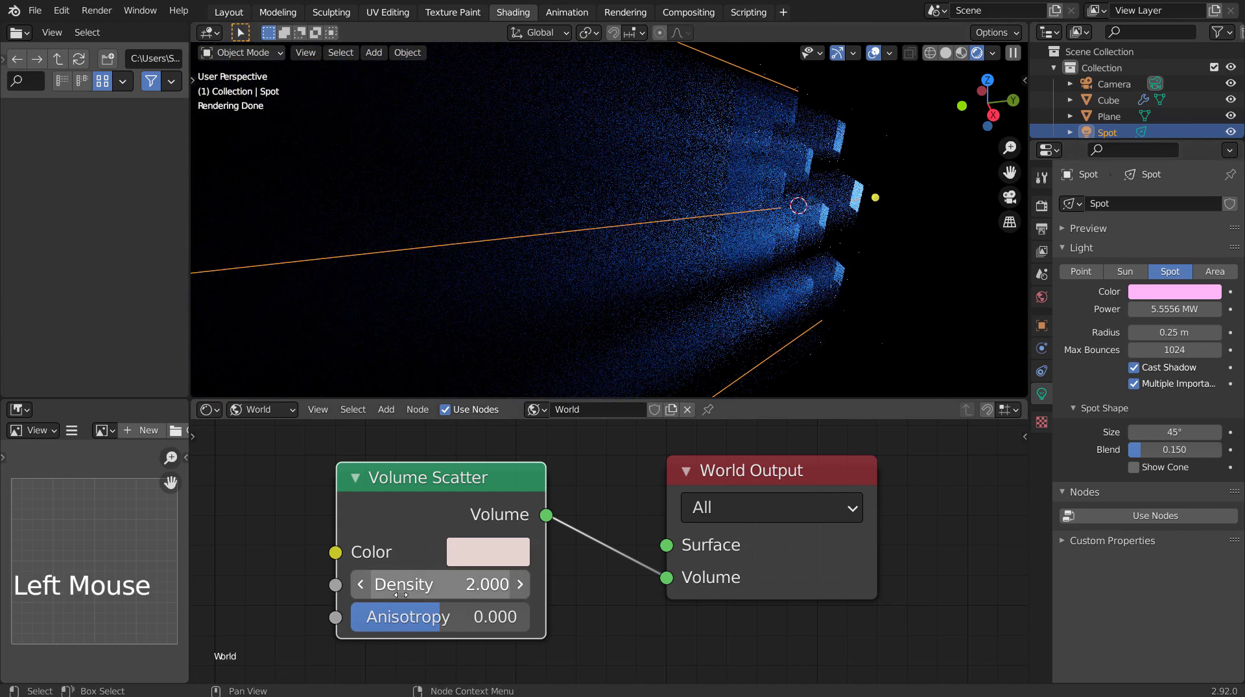
Raise the spot light's power to 11.111 MW.
middle_drag(584, 312, 731, 266)
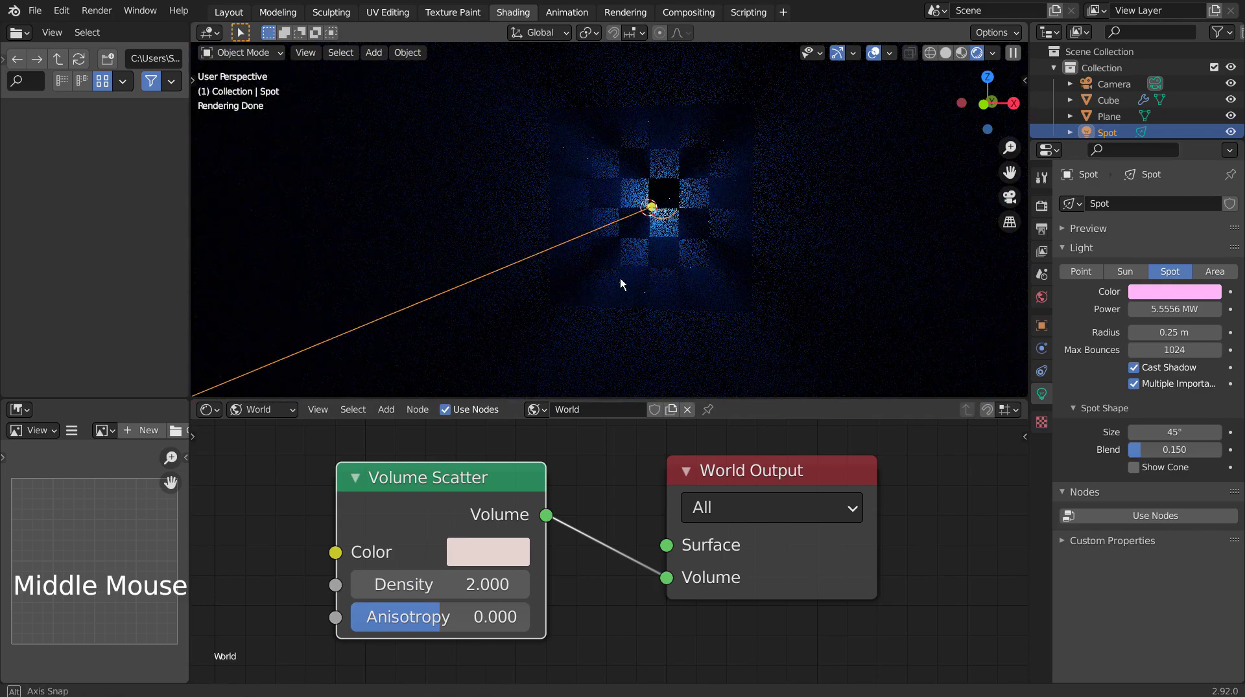
middle_drag(621, 283, 1092, 314)
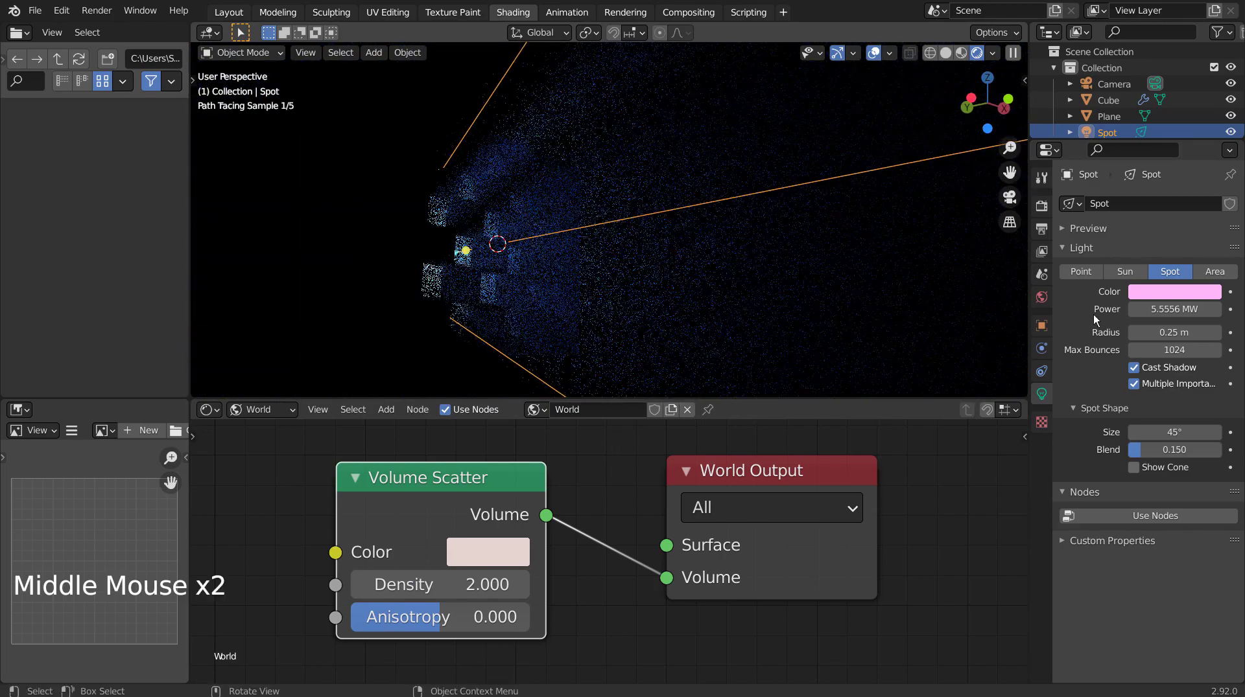
click(1161, 309)
text(1111)
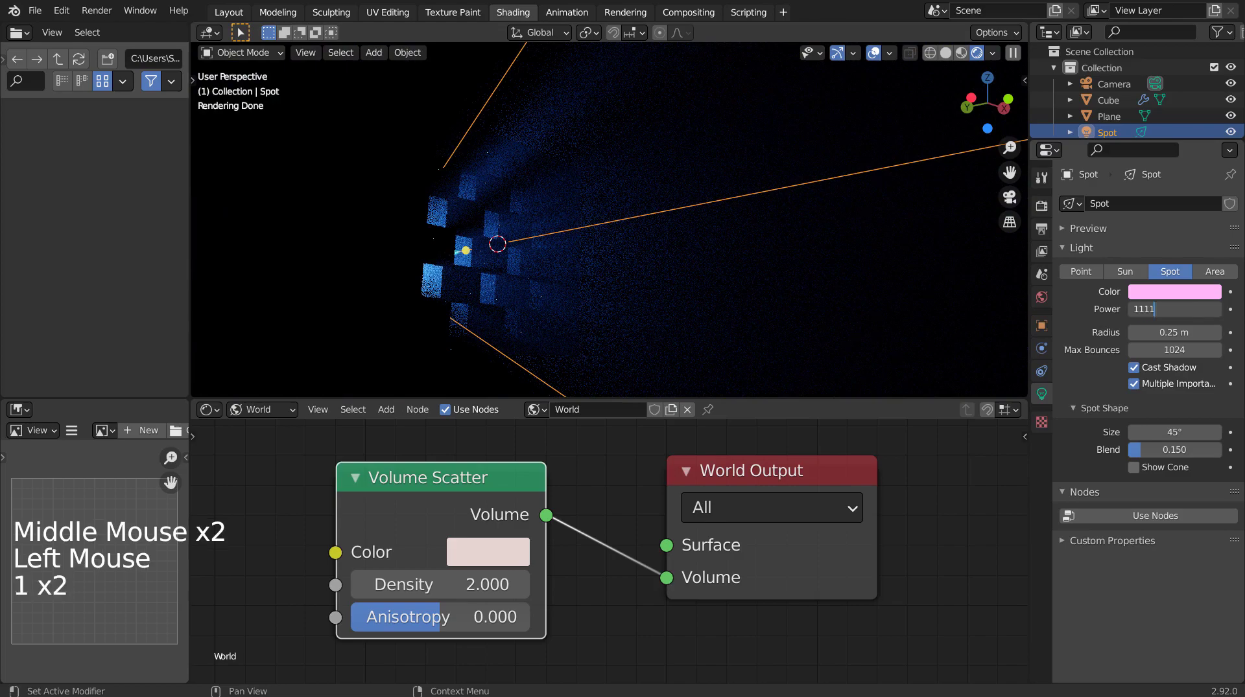
text(11111)
key(Return)
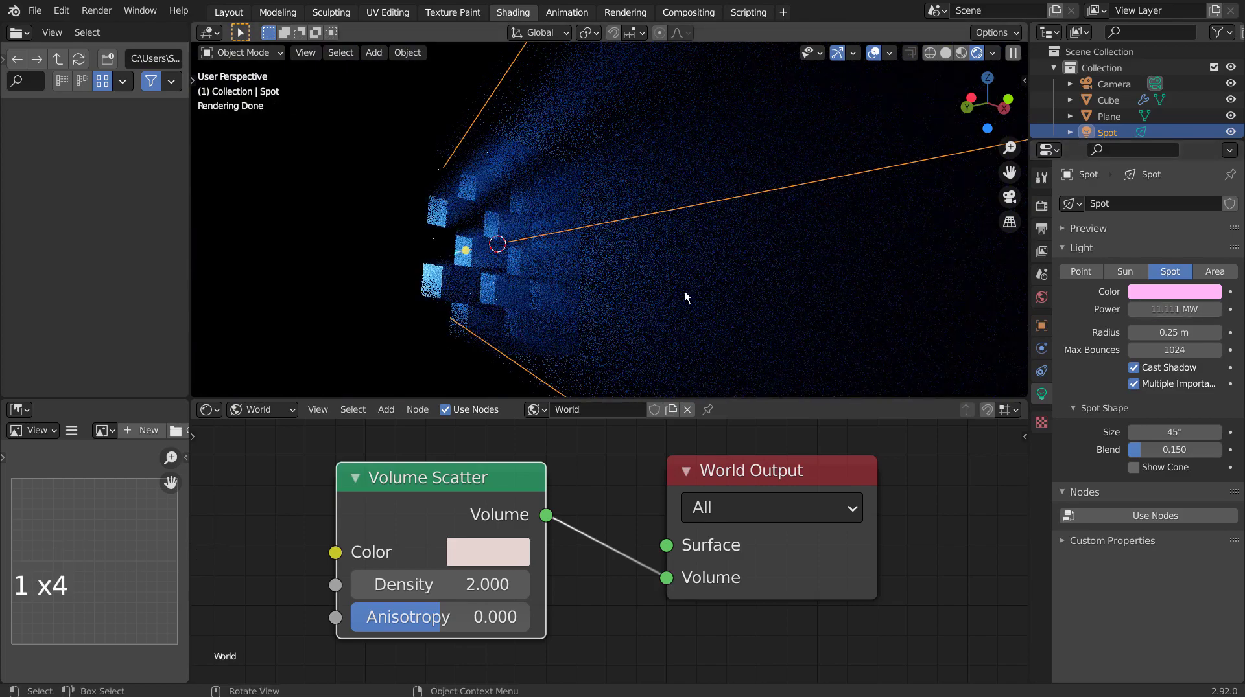
Try a Volume Scatter density of 1.5 and check the rays around the grid.
middle_drag(683, 290, 835, 320)
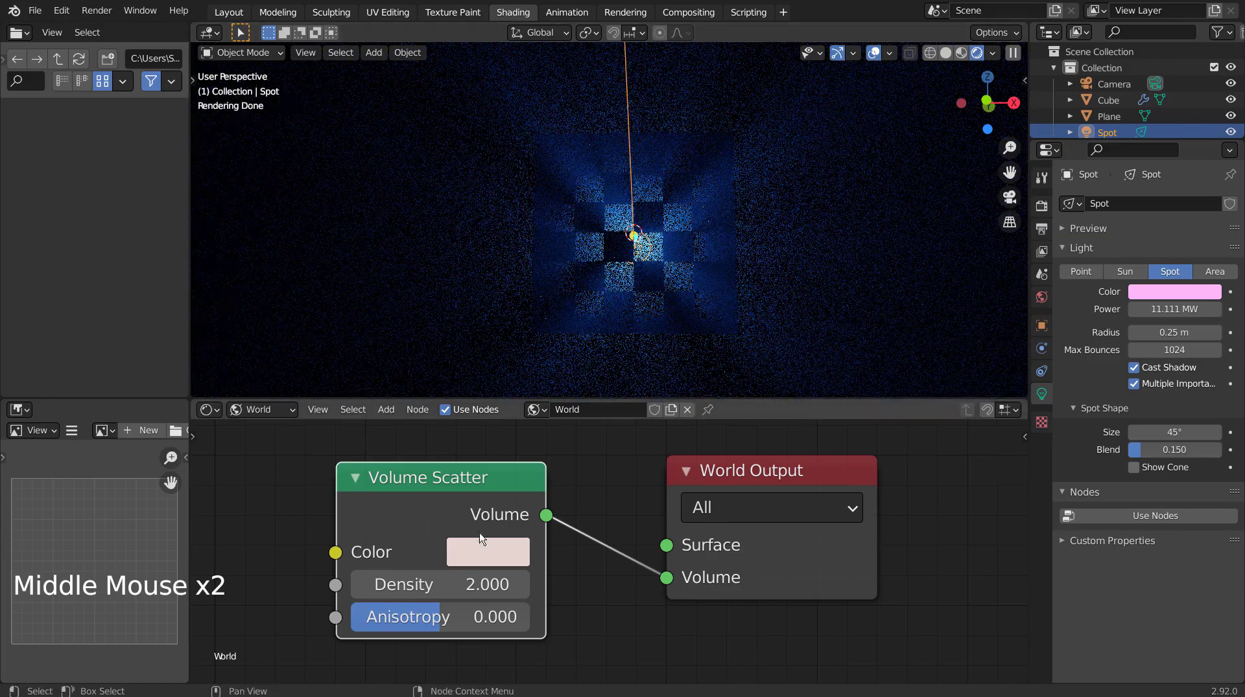
click(461, 587)
text(1.5)
key(Return)
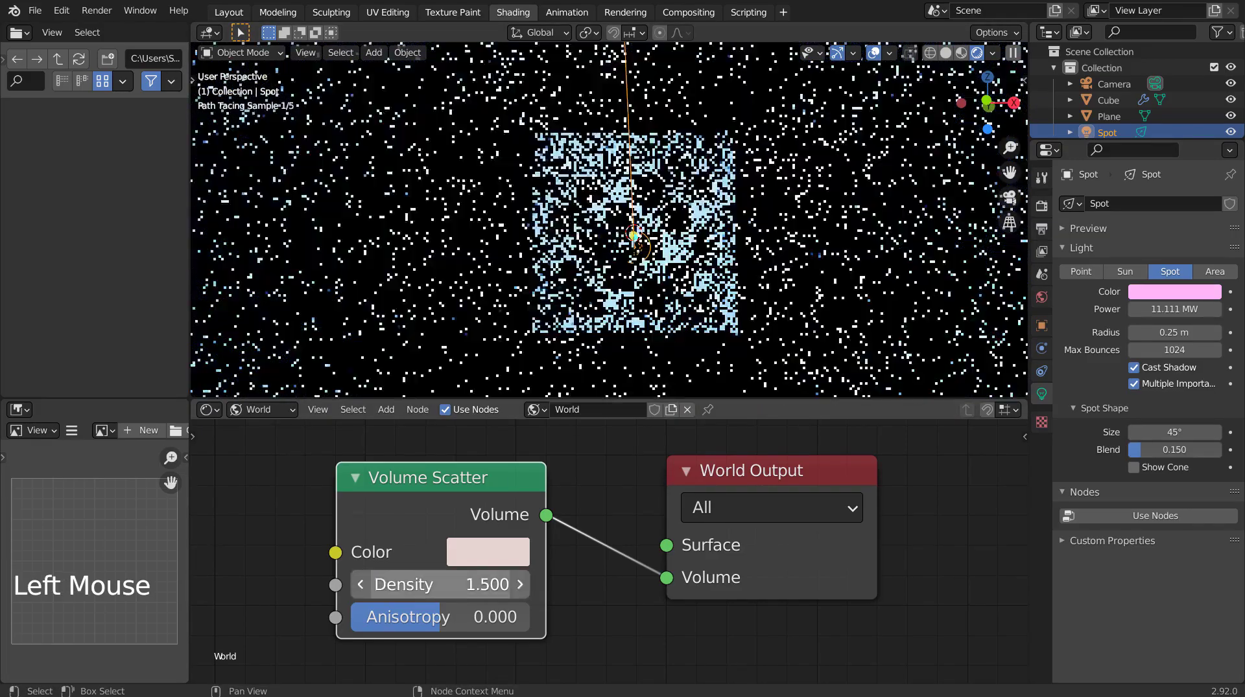
middle_drag(570, 363, 693, 275)
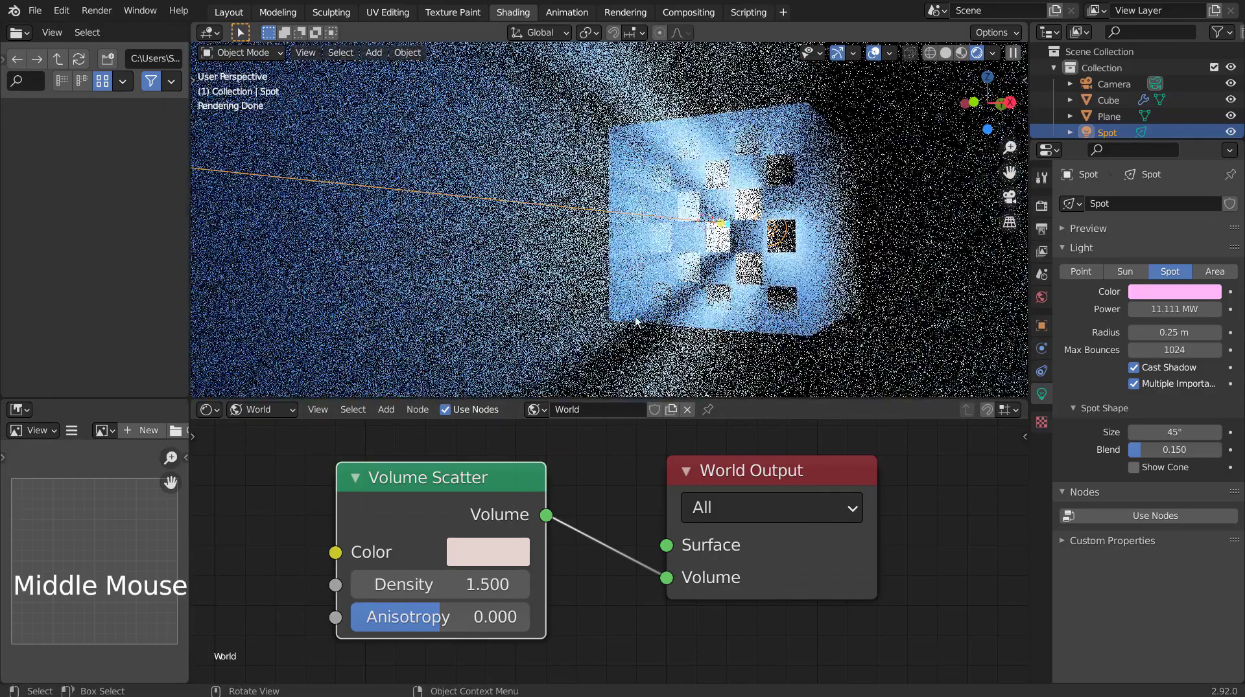
Try a Volume Scatter density of 1.8.
click(415, 585)
text(1.)
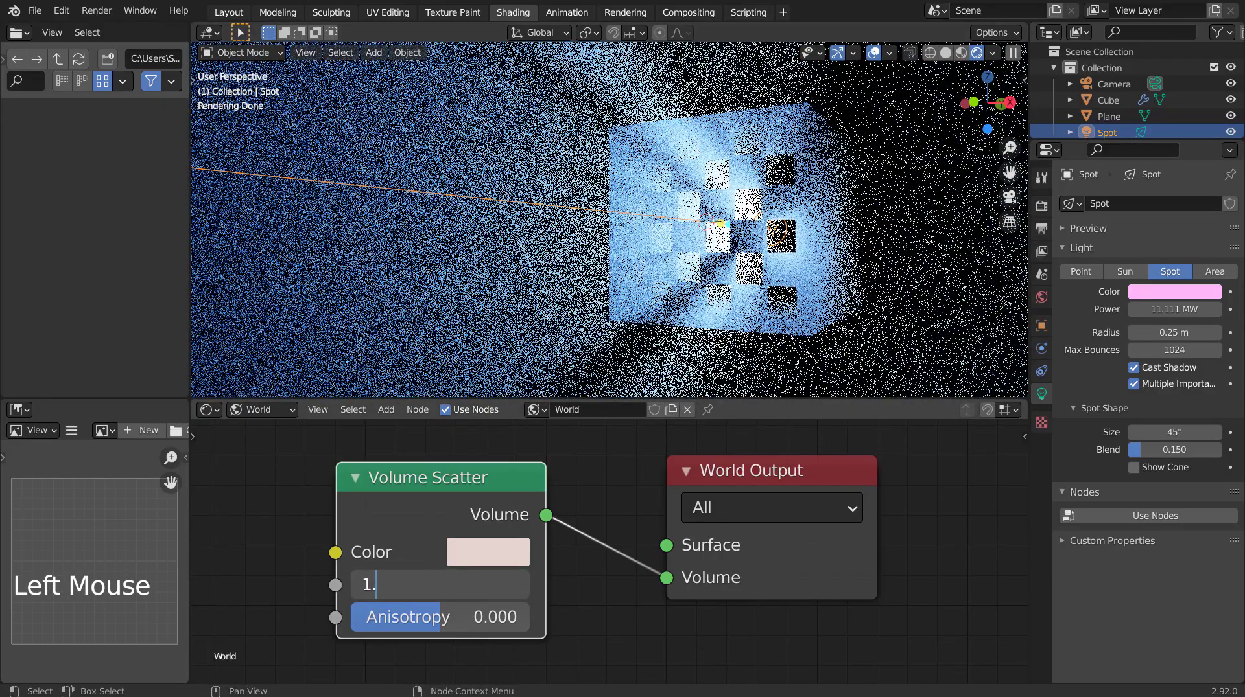
text(8)
key(Return)
Check the rays from the side of the grid and set the Volume Scatter node's density to 0.1.
middle_drag(538, 298, 570, 302)
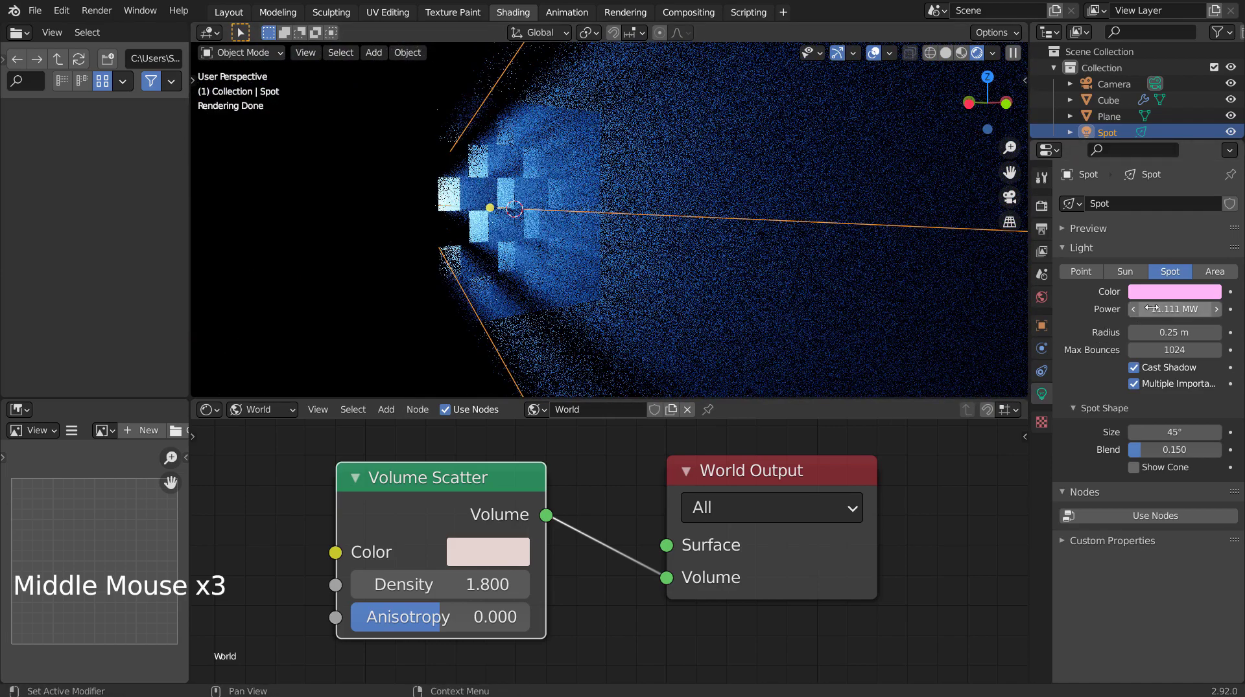
click(538, 564)
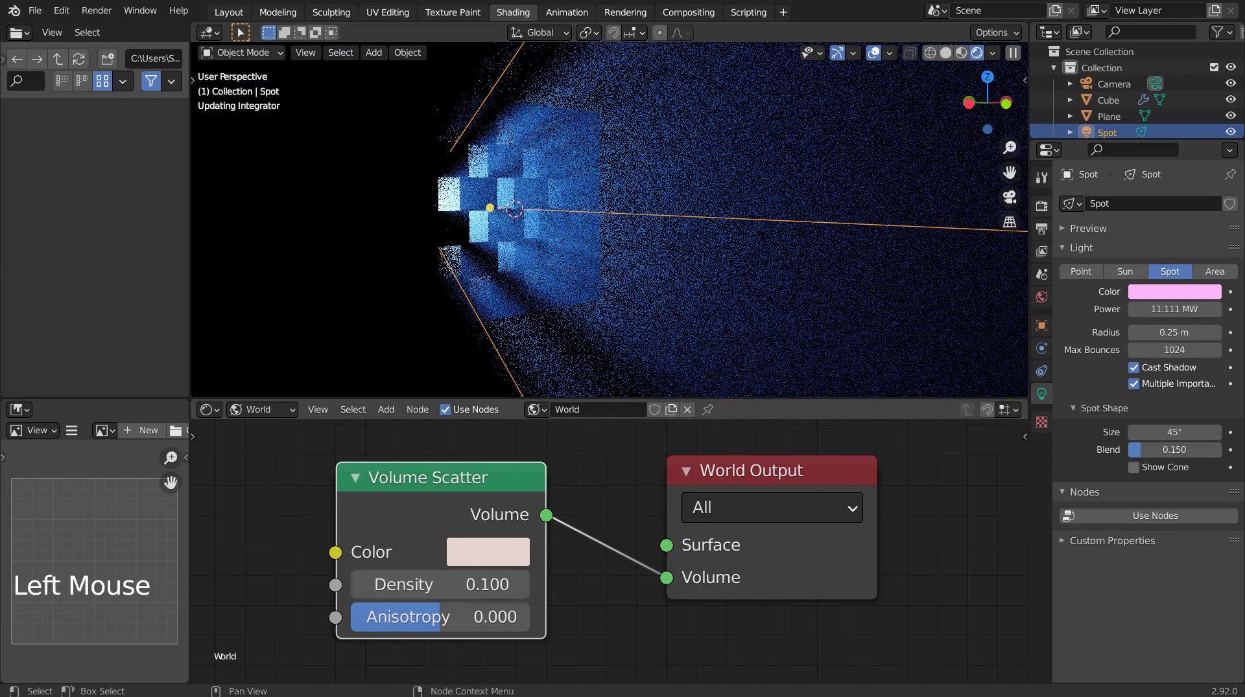